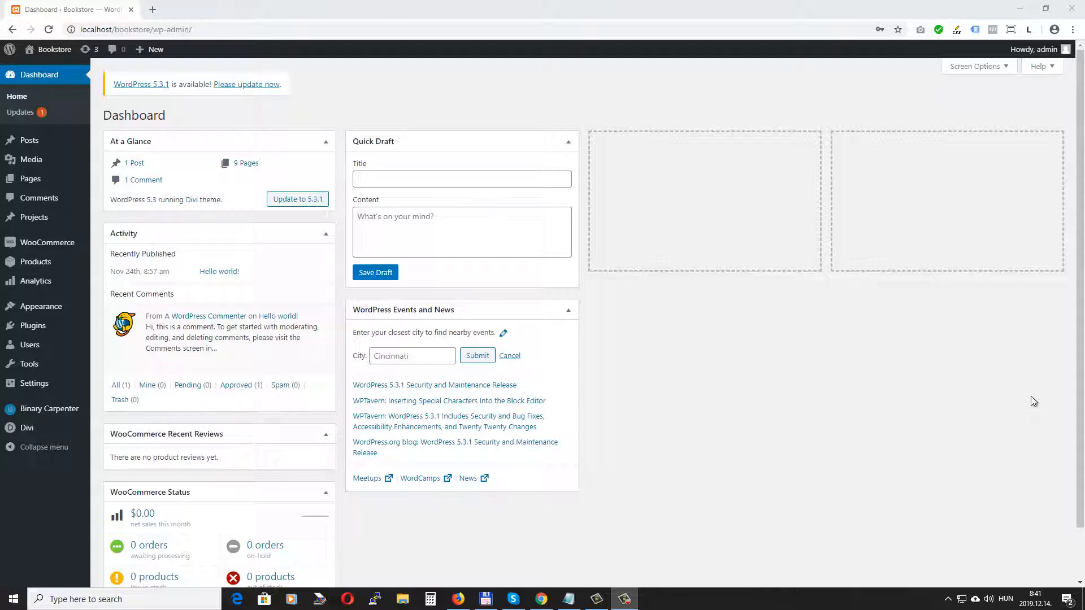
Create a new widget area named Browse Categories and reload the Widgets page
{"action": "mouse_move", "coordinate": [55, 306]}
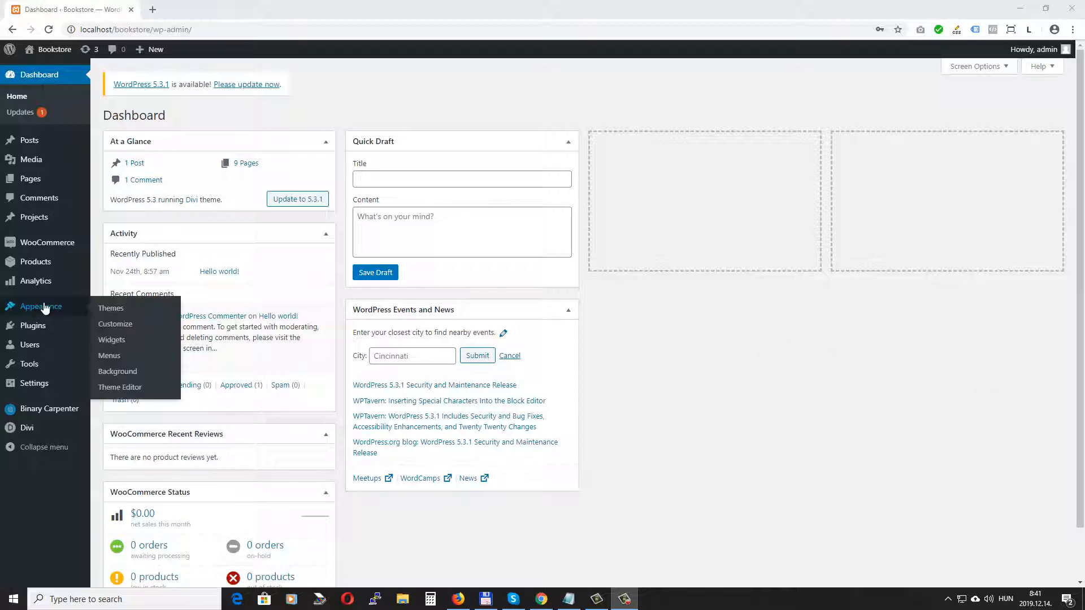
{"action": "left_click", "coordinate": [116, 341]}
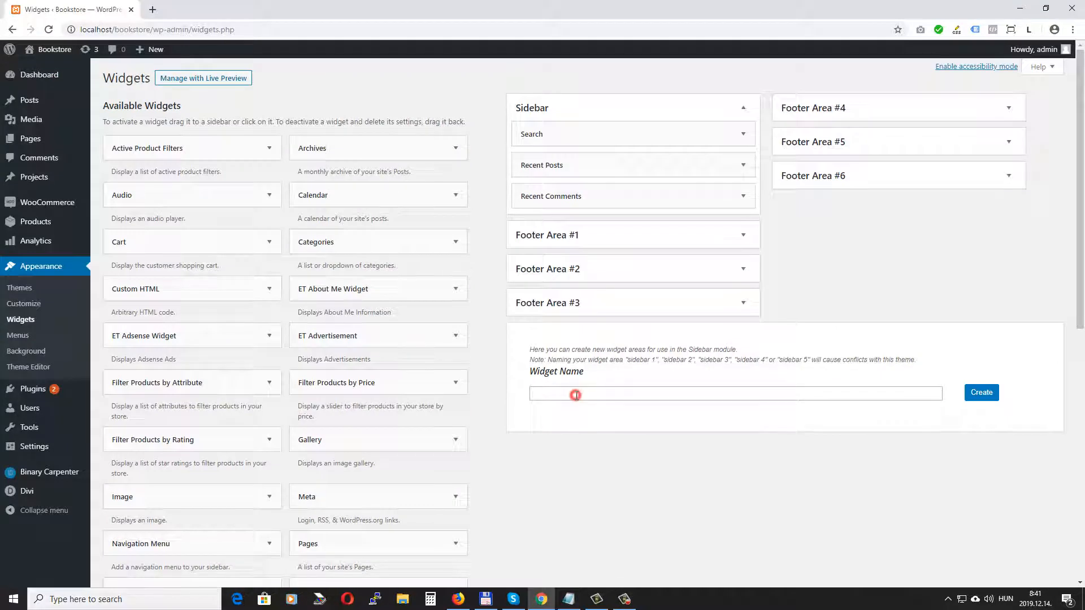
{"action": "left_click", "coordinate": [576, 394]}
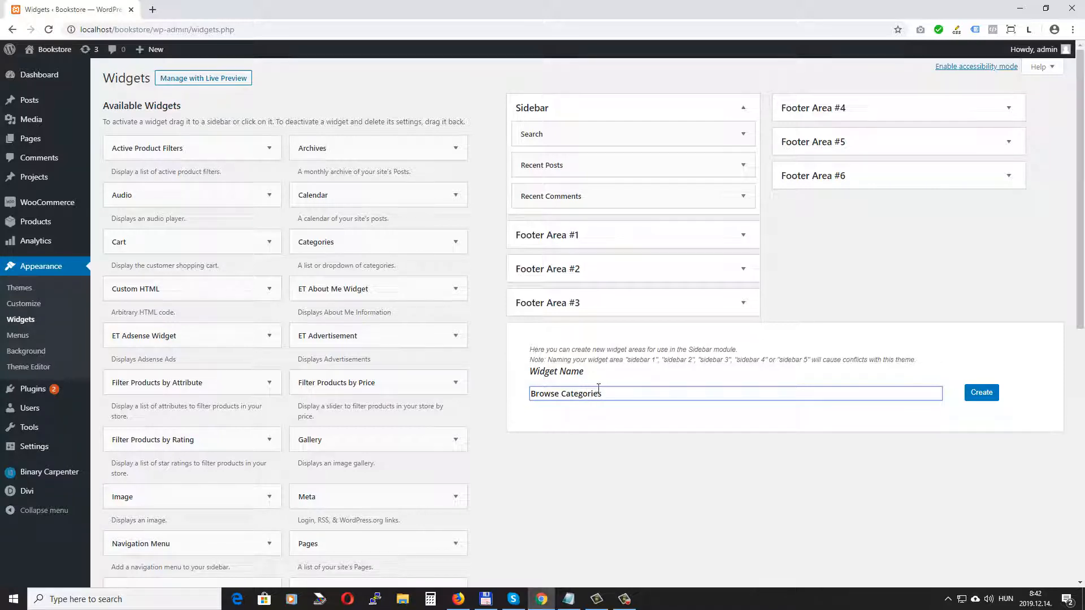
{"action": "left_click", "coordinate": [982, 392]}
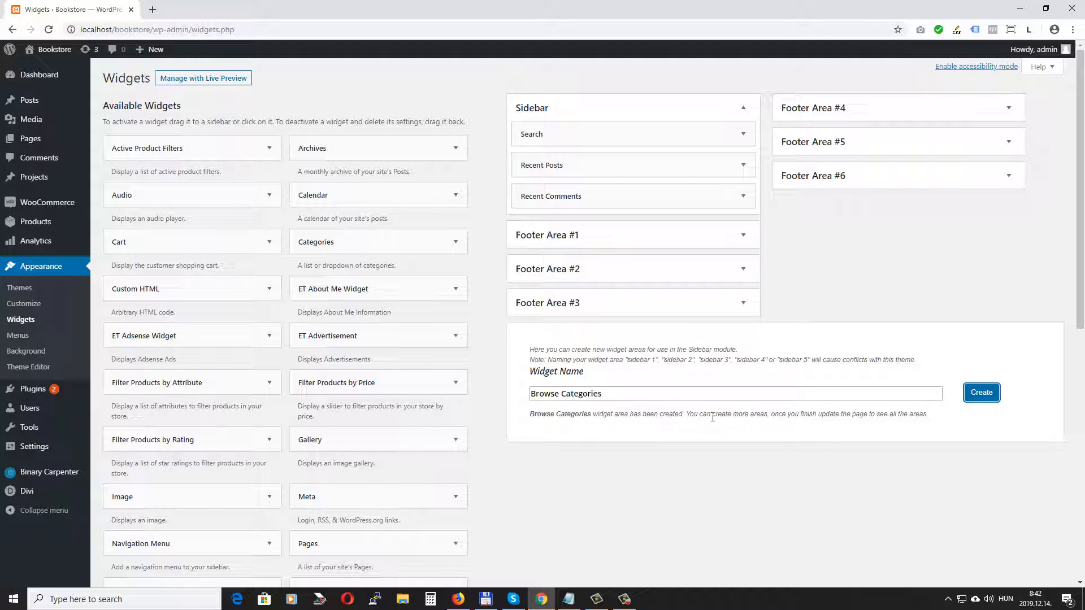
{"action": "left_click", "coordinate": [20, 319]}
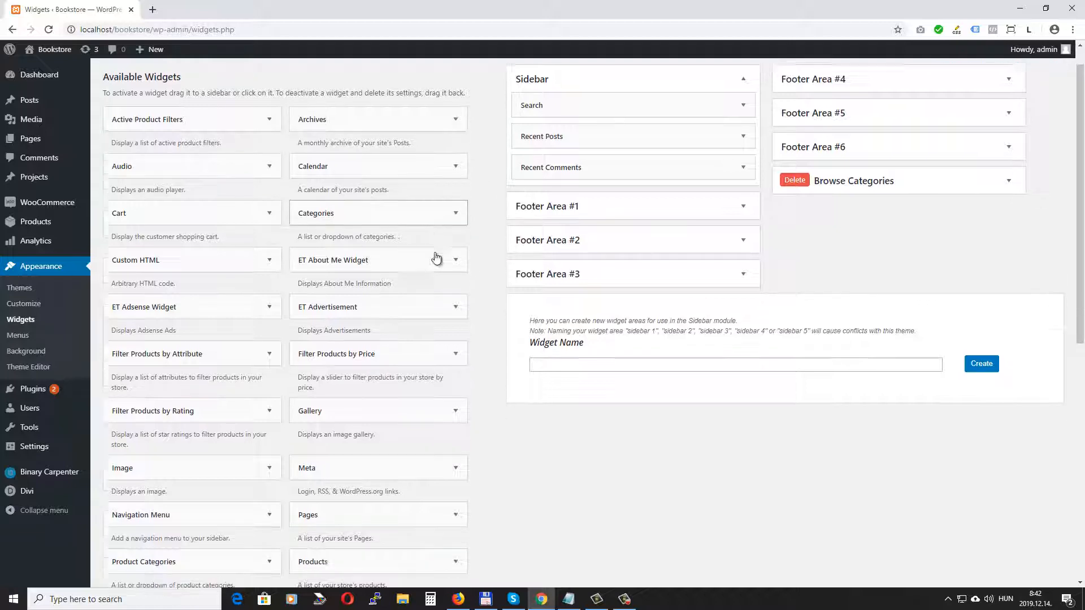
Add the Product Categories widget to the Browse Categories widget area
{"action": "scroll", "coordinate": [436, 254], "scroll_direction": "down", "scroll_amount": 3}
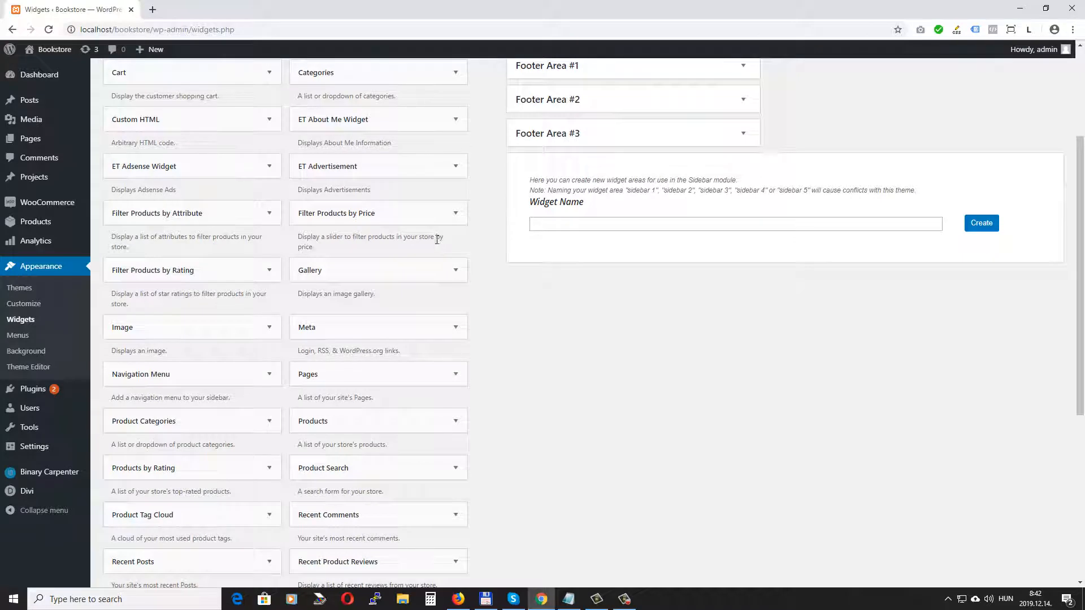
{"action": "scroll", "coordinate": [404, 252], "scroll_direction": "down", "scroll_amount": 2}
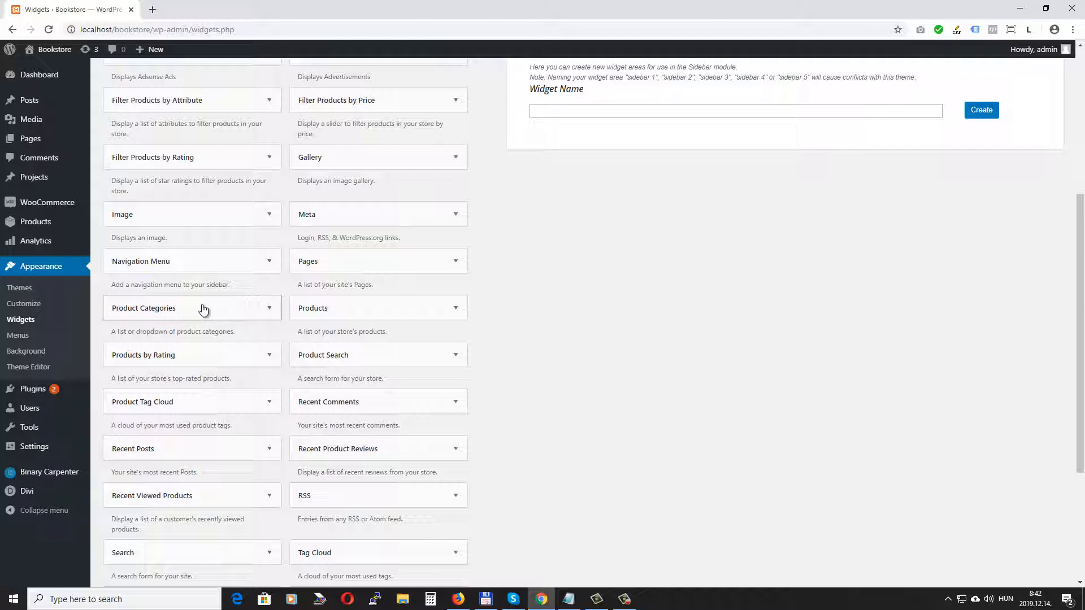
{"action": "left_click", "coordinate": [269, 309]}
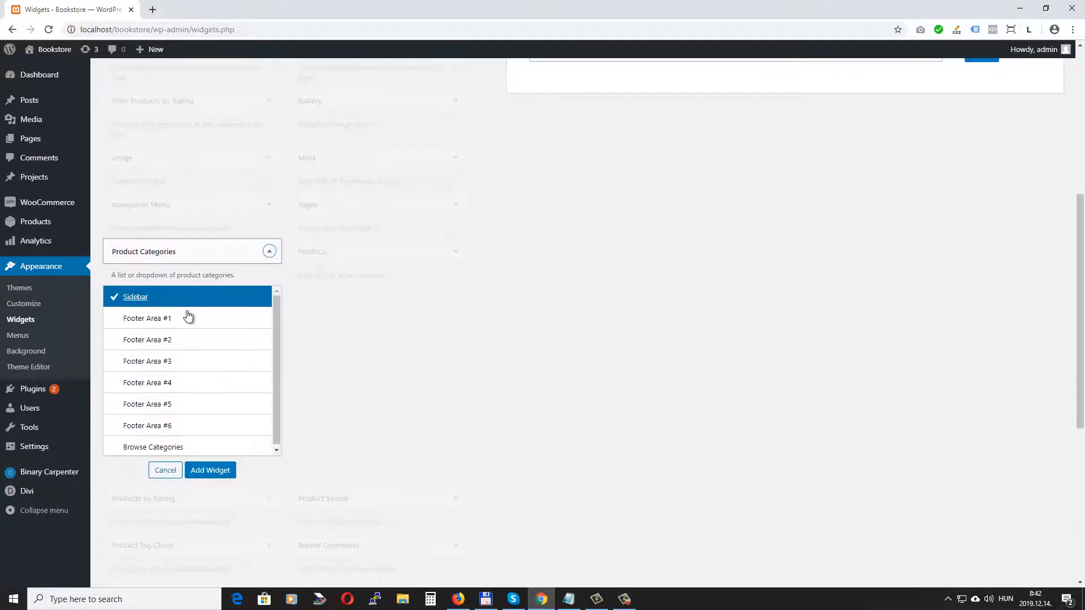
{"action": "left_click", "coordinate": [197, 446]}
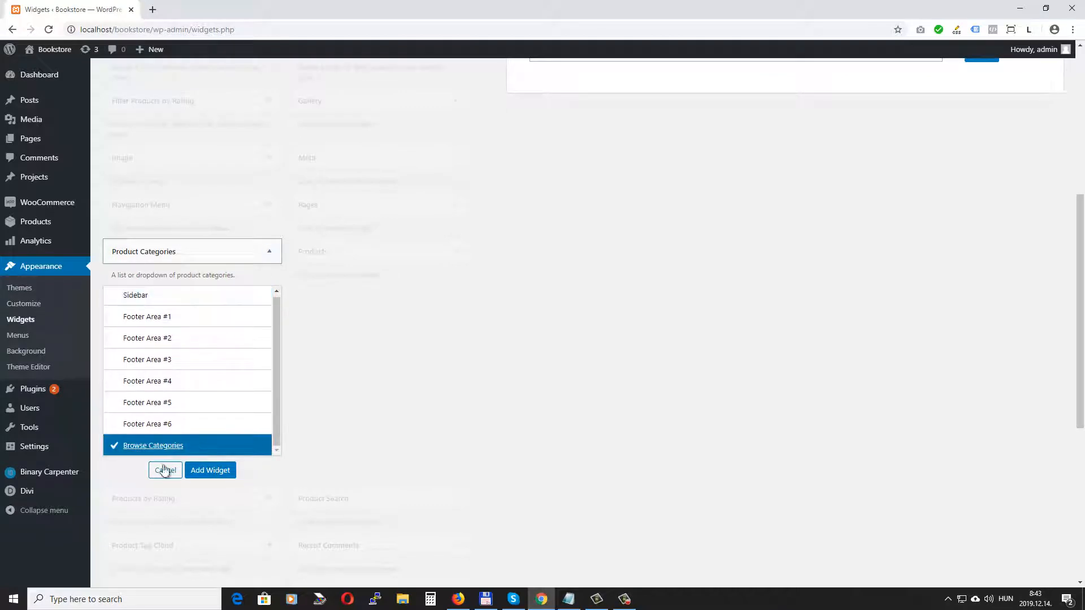
{"action": "left_click", "coordinate": [214, 471]}
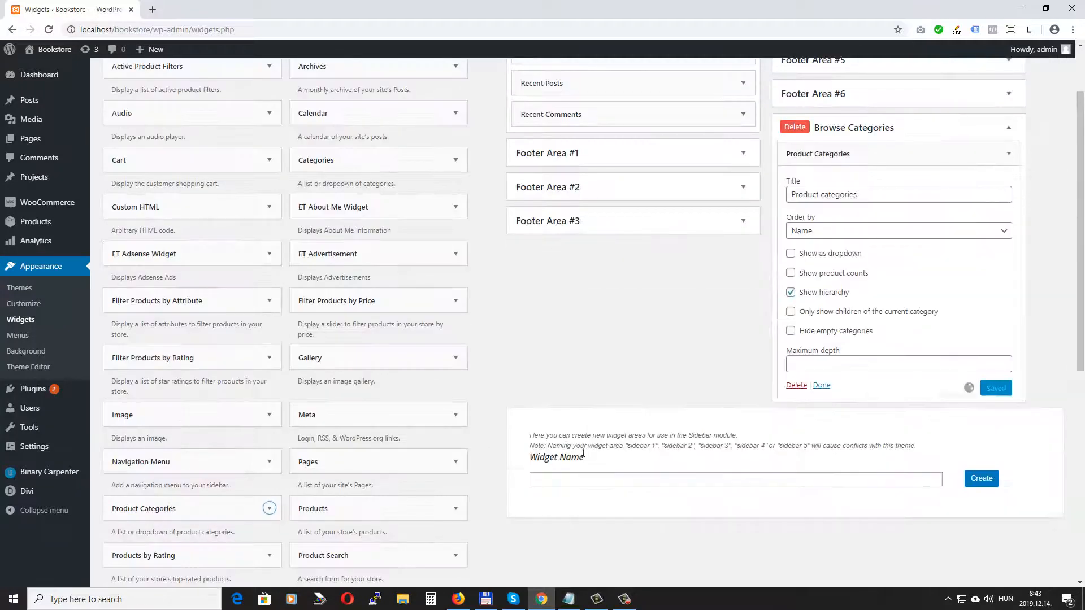
Title the Product Categories widget Browse Categories, enable hiding of empty categories, and save it
{"action": "left_click_drag", "start_coordinate": [891, 195], "coordinate": [766, 193]}
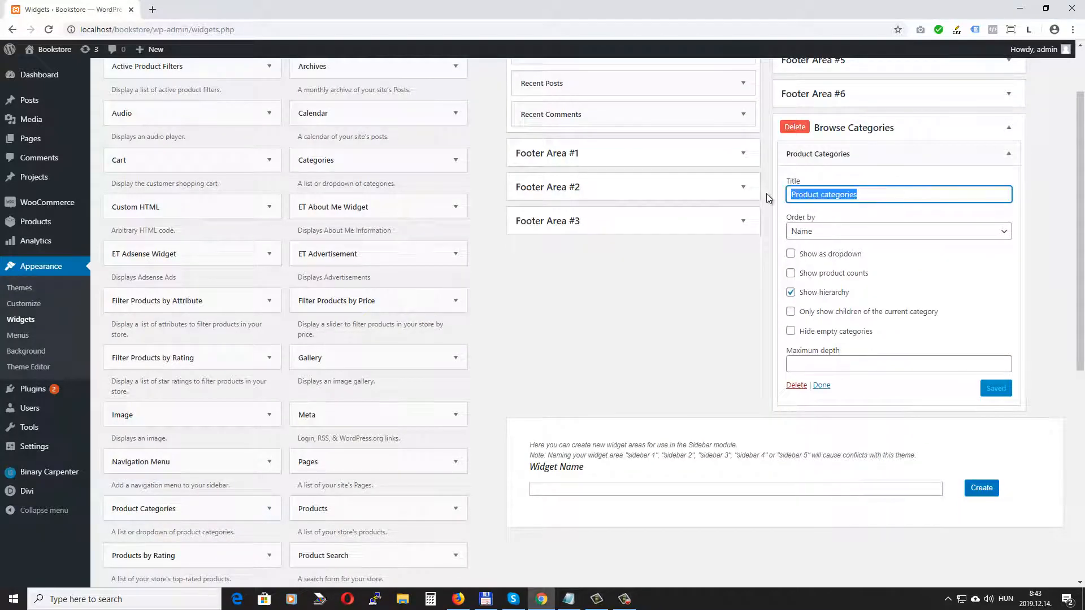
{"action": "type", "text": "Browse"}
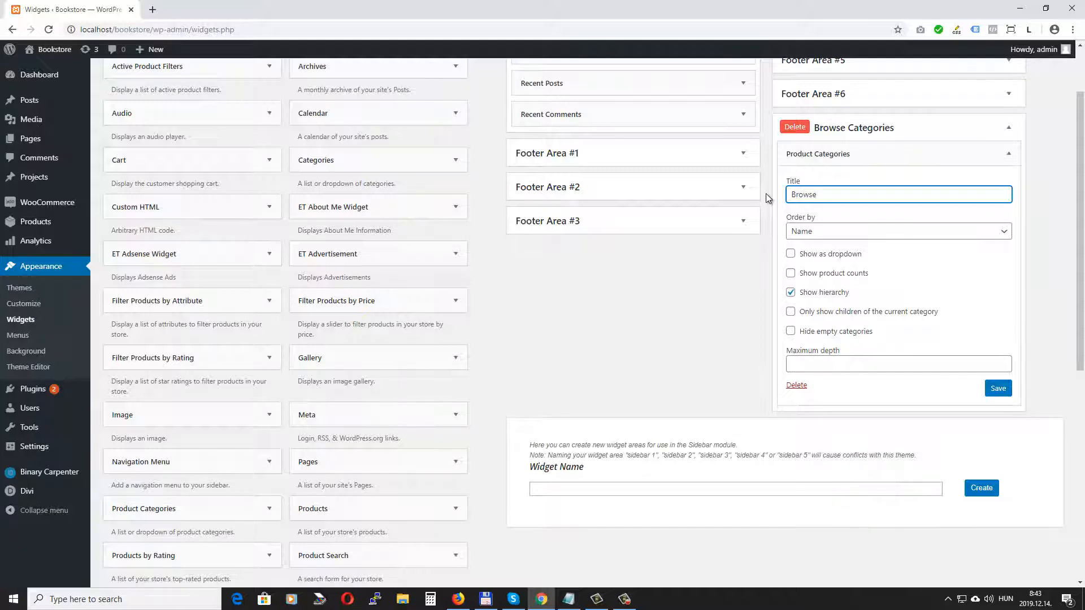
{"action": "type", "text": " Categories"}
{"action": "left_click", "coordinate": [791, 332]}
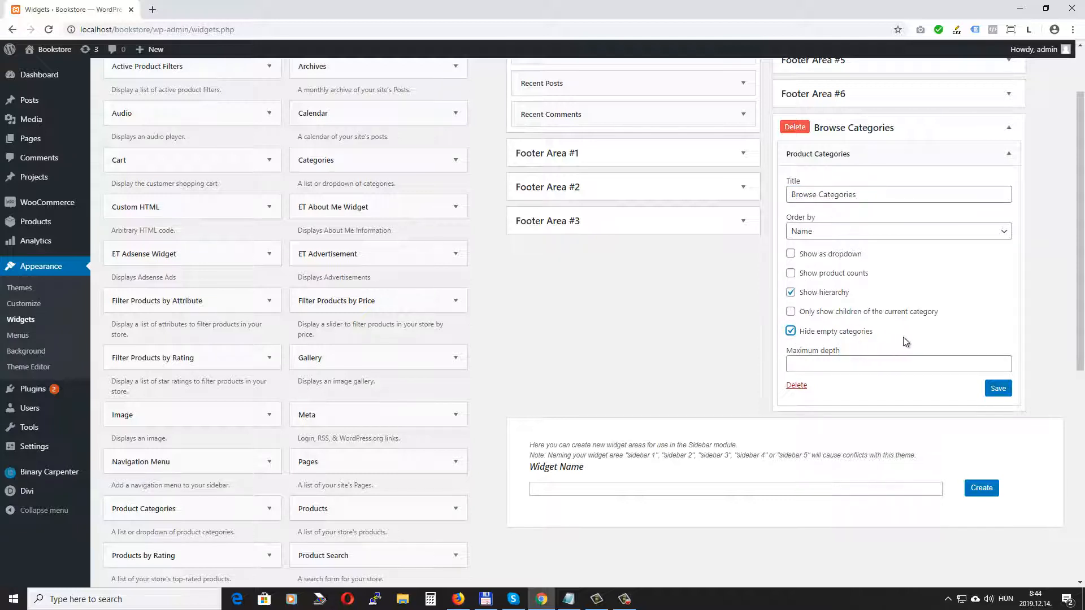
{"action": "left_click", "coordinate": [996, 389]}
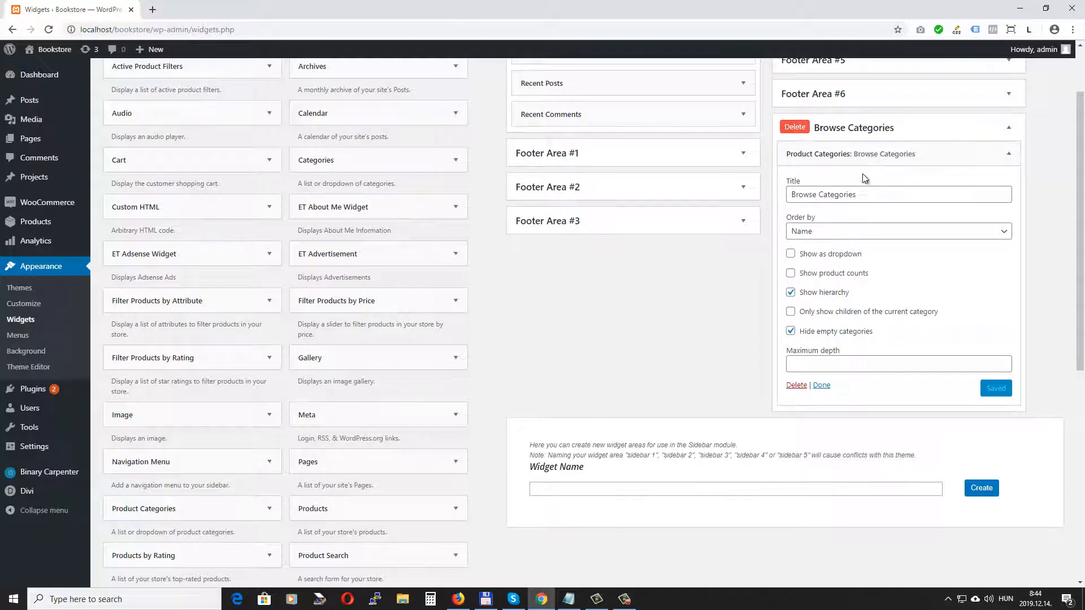
Open the Bookstore home page in a new browser tab and enable the Visual Builder for it
{"action": "right_click", "coordinate": [44, 49]}
{"action": "left_click", "coordinate": [92, 61]}
{"action": "left_click", "coordinate": [191, 10]}
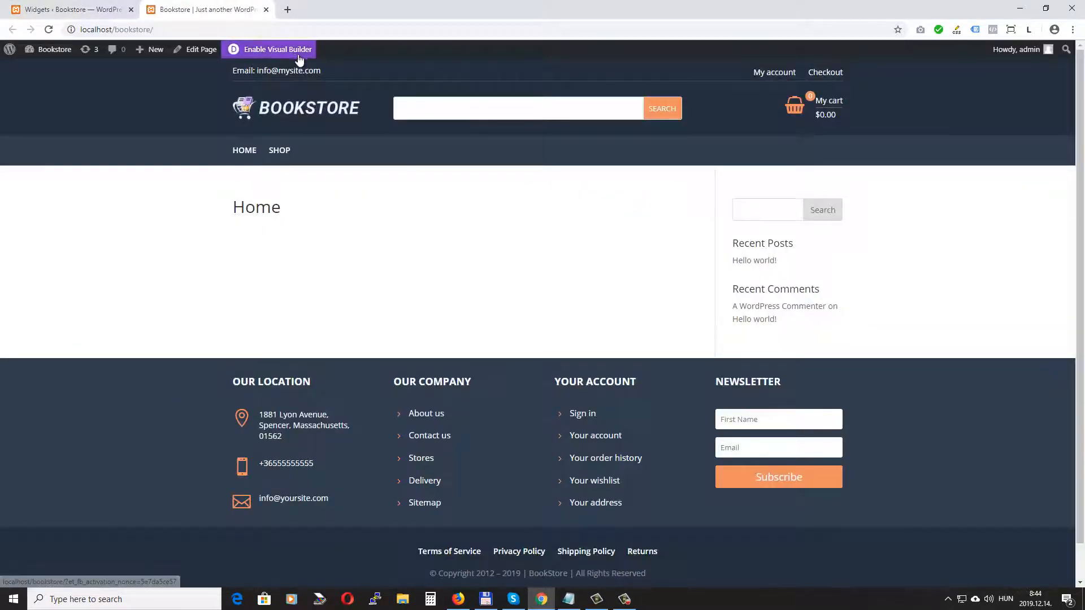
{"action": "left_click", "coordinate": [263, 50]}
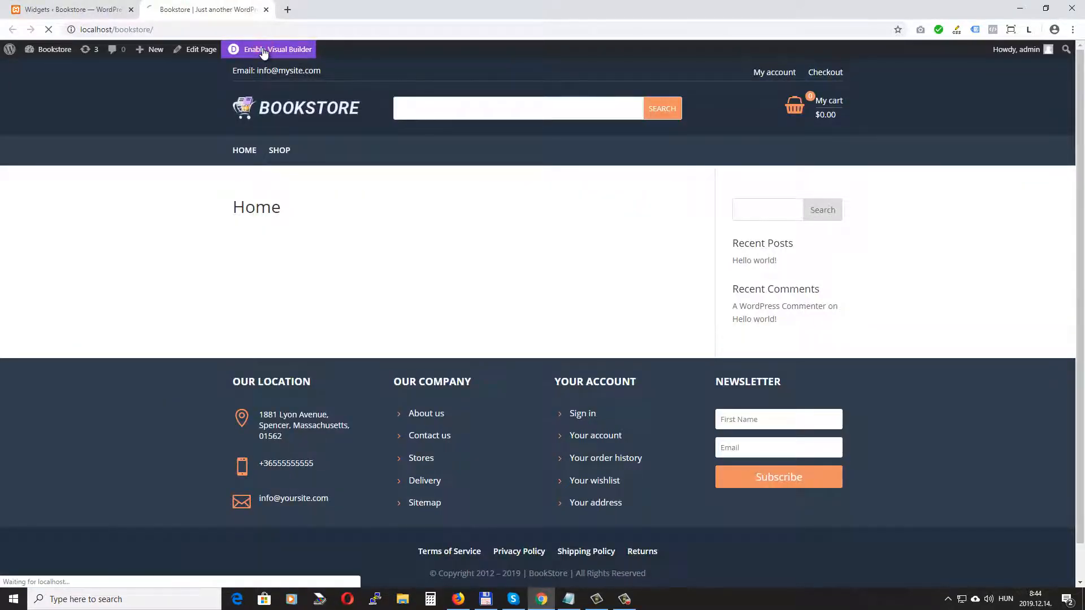
Start building the page with a two-column row, a one-quarter column followed by a three-quarter column, leaving both columns without modules
{"action": "left_click", "coordinate": [339, 473]}
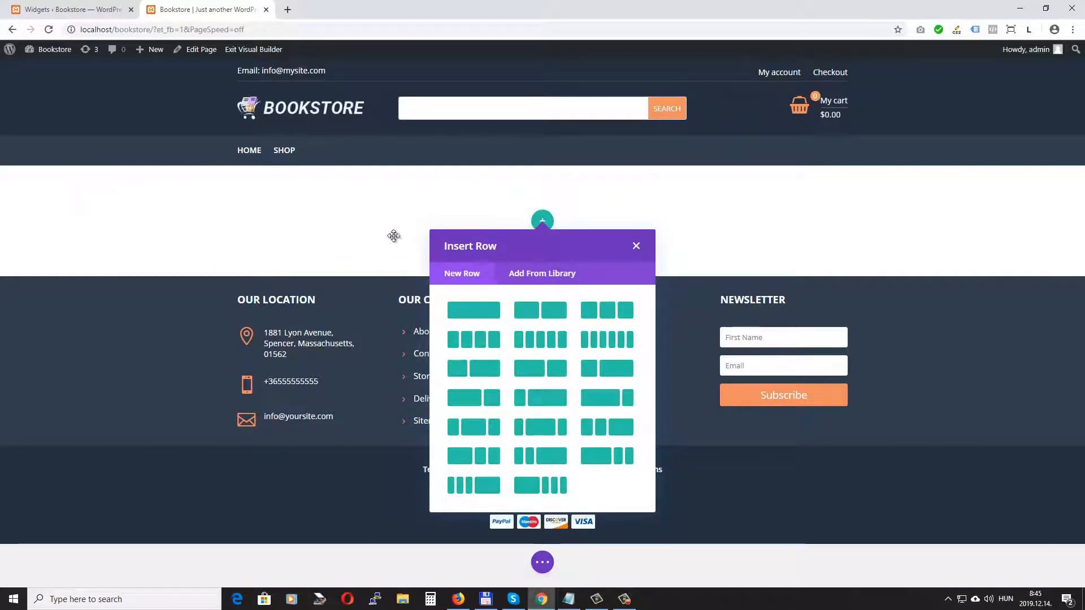
{"action": "left_click", "coordinate": [544, 398]}
{"action": "left_click", "coordinate": [397, 245]}
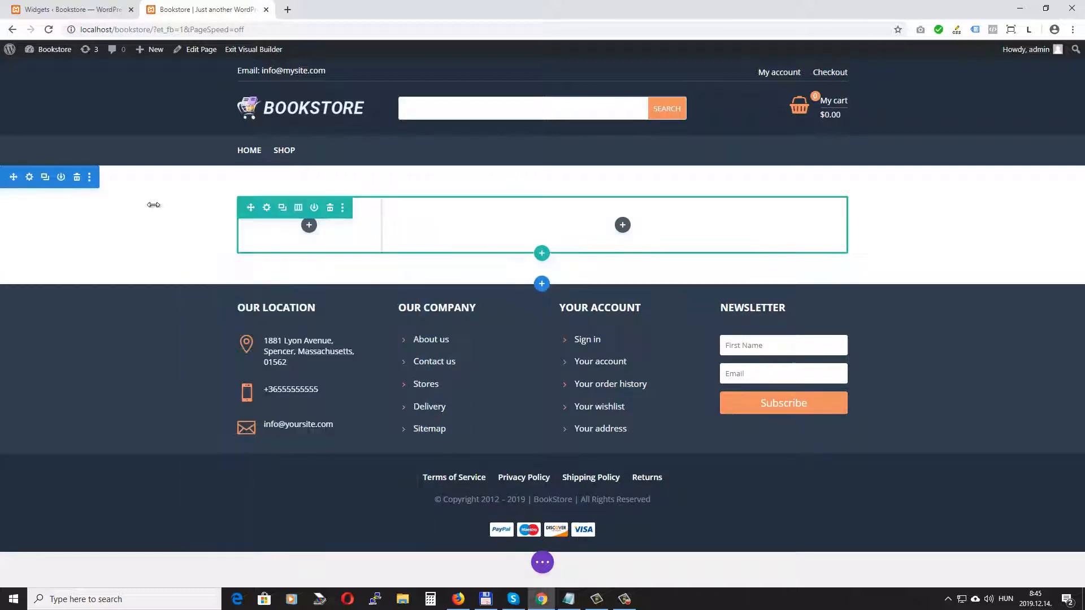
Set the section's background color to #f1f1f1 and save the section settings
{"action": "left_click", "coordinate": [29, 178]}
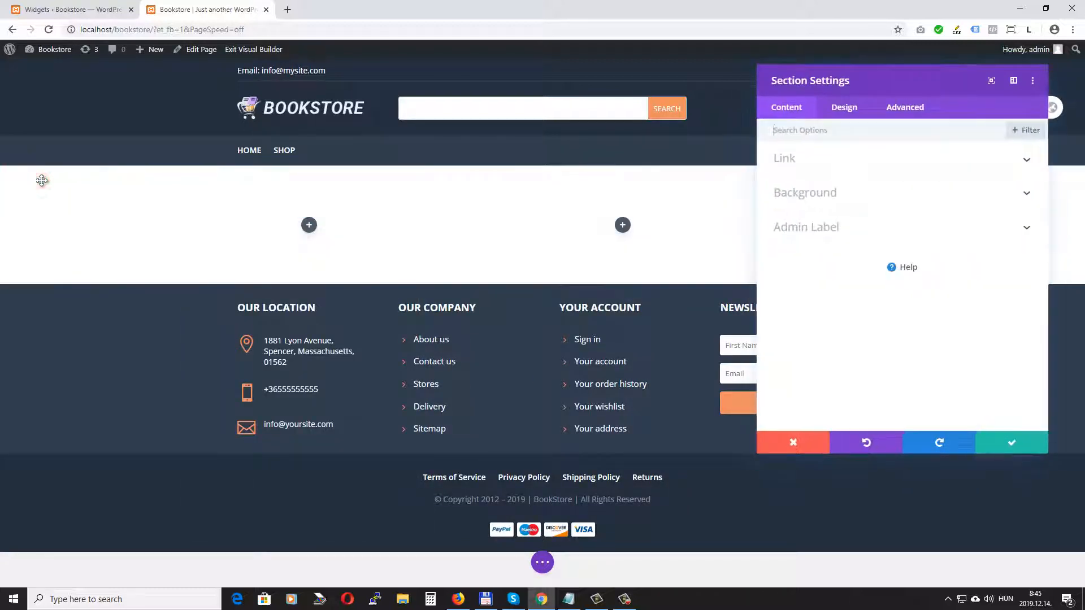
{"action": "left_click", "coordinate": [893, 192]}
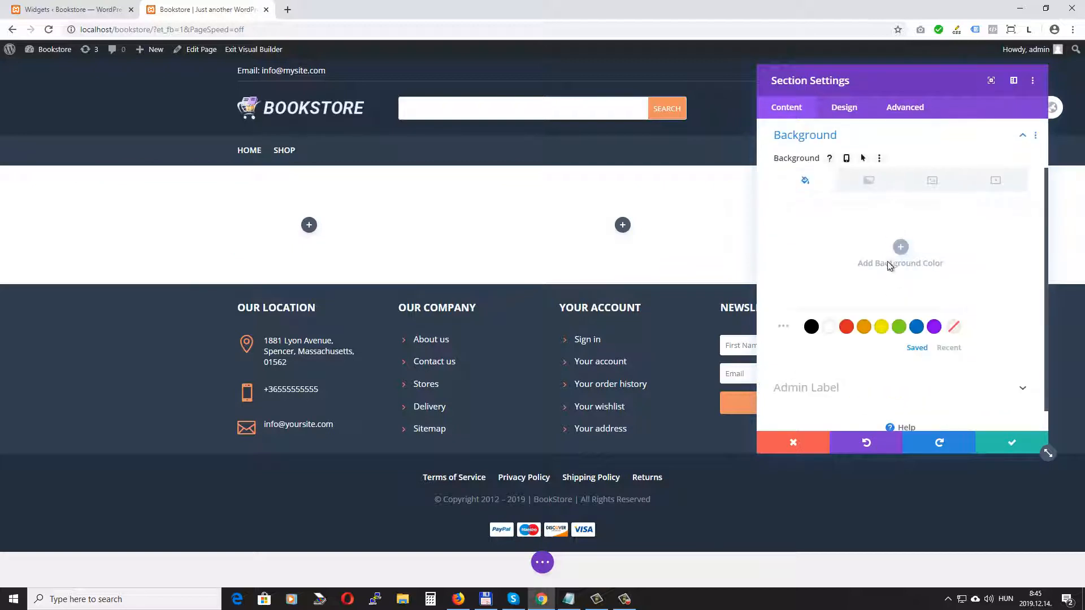
{"action": "left_click", "coordinate": [899, 250]}
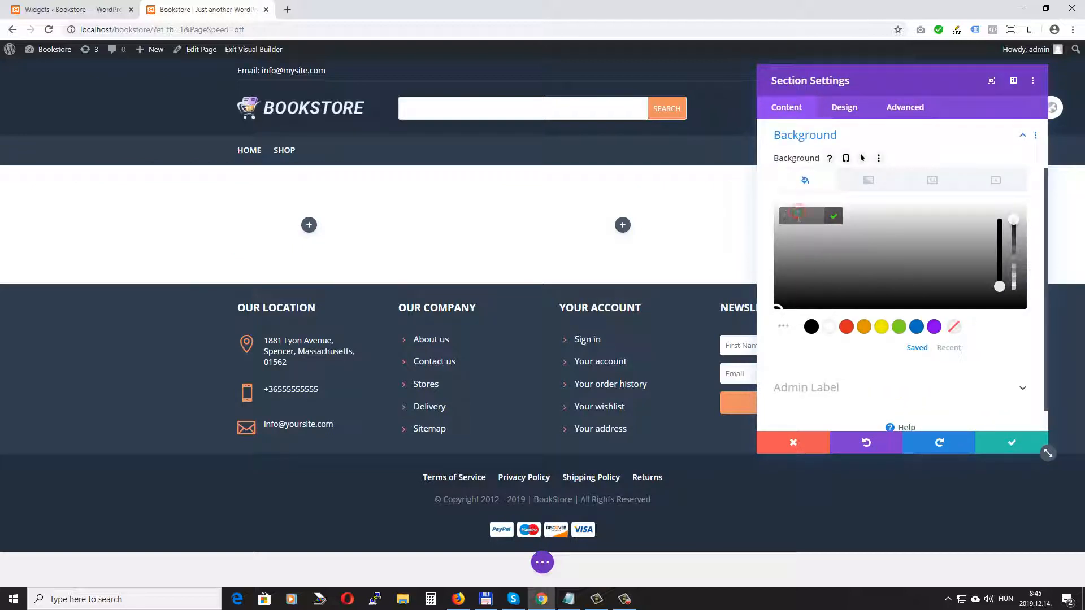
{"action": "type", "text": "f1f"}
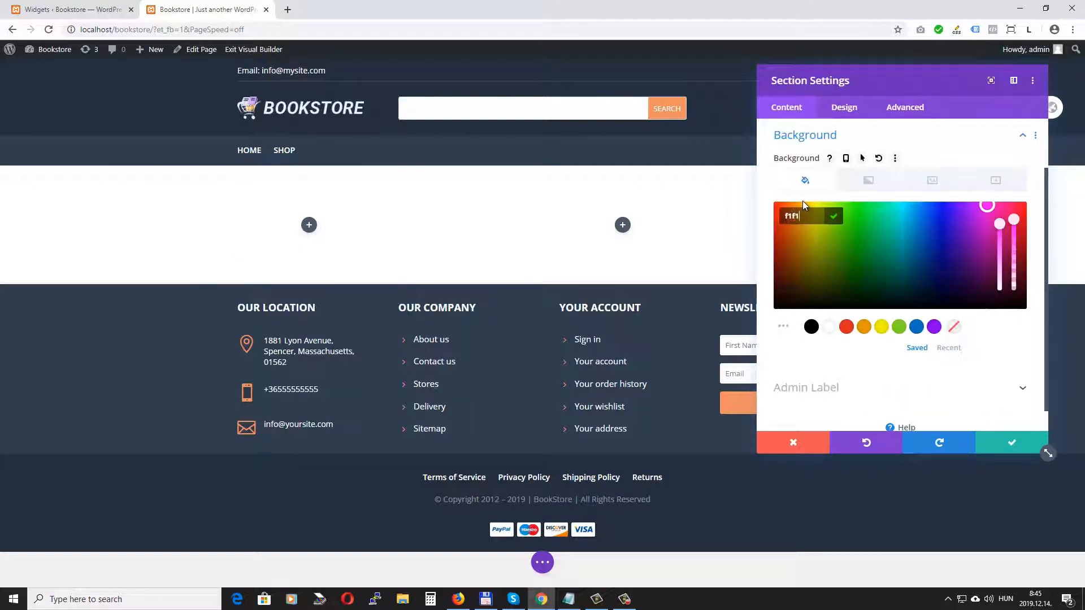
{"action": "type", "text": "1f1"}
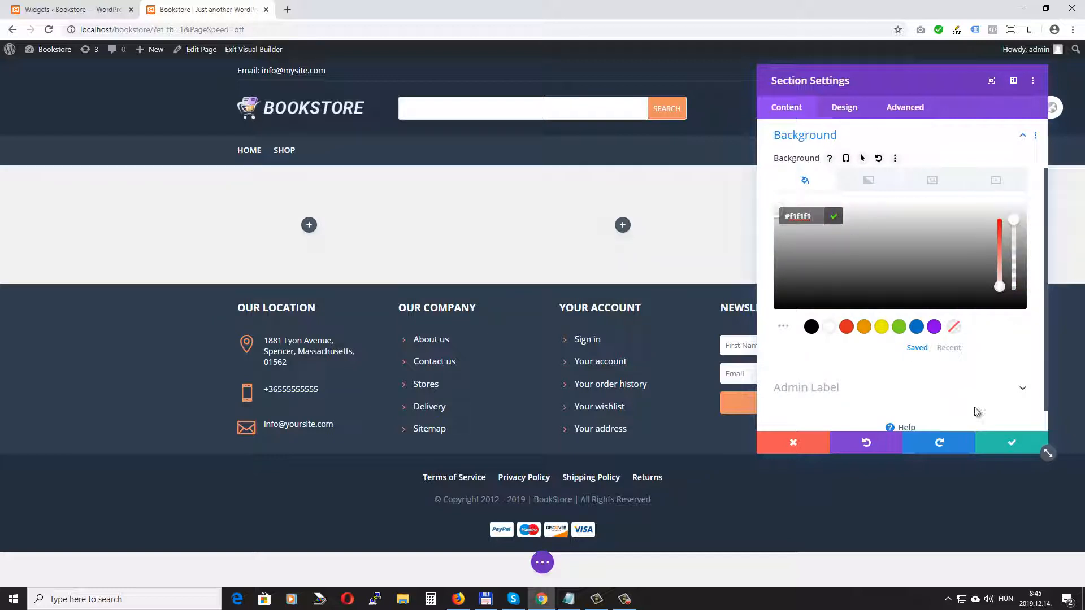
{"action": "left_click", "coordinate": [1011, 443]}
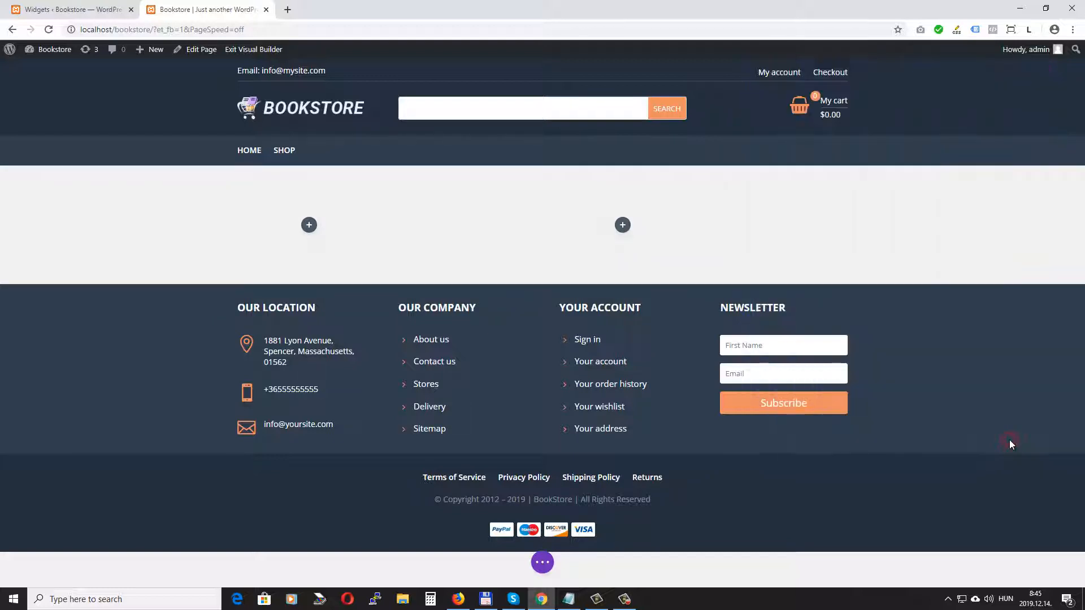
Insert a Sidebar module in the row's narrow column and set its widget area to Browse Categories
{"action": "left_click", "coordinate": [309, 226]}
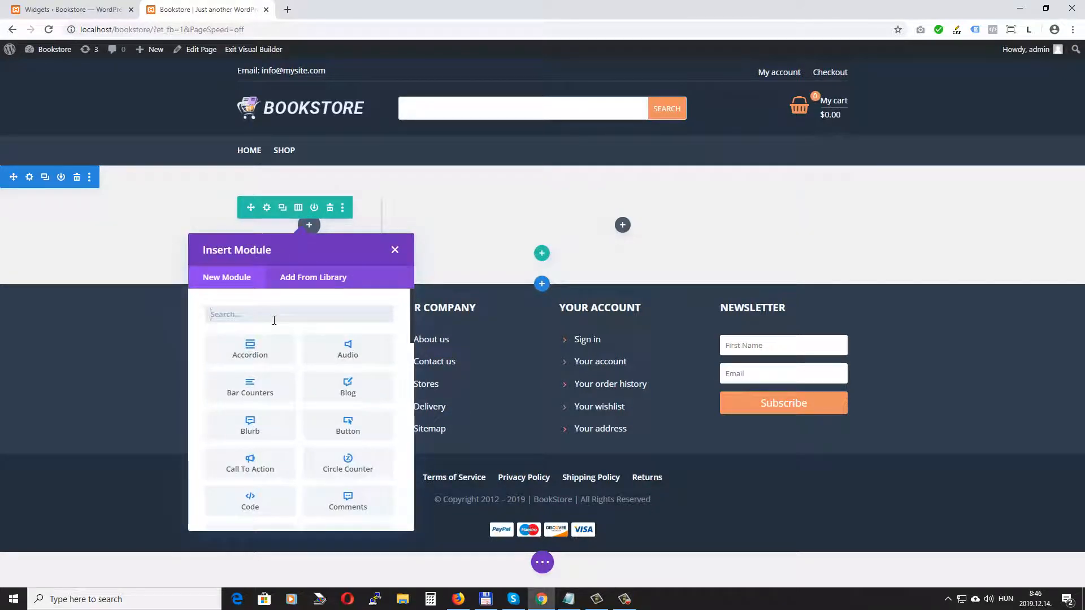
{"action": "type", "text": "si"}
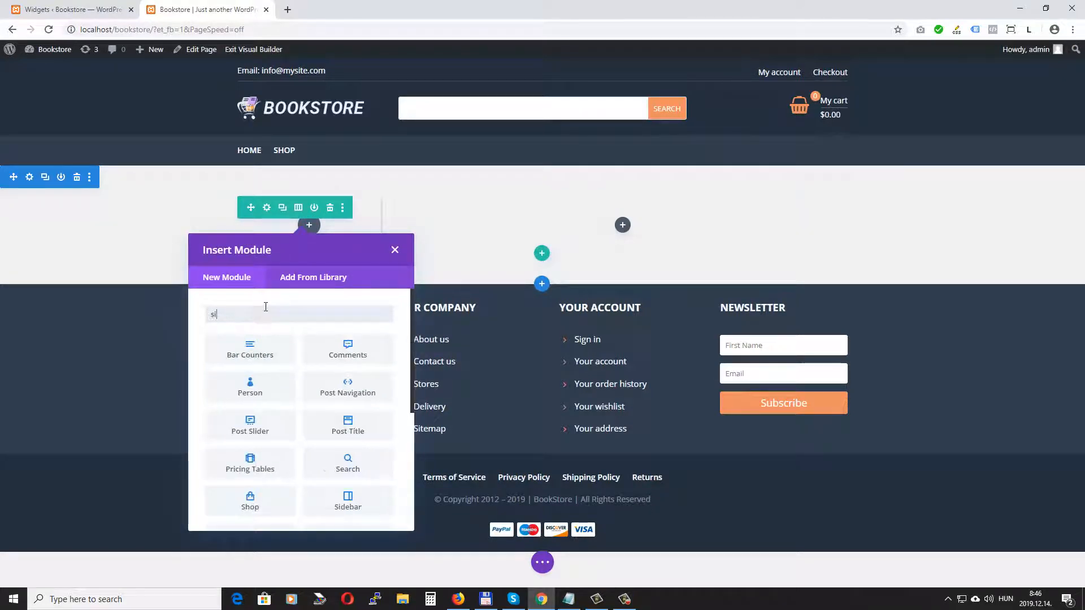
{"action": "left_click", "coordinate": [252, 348]}
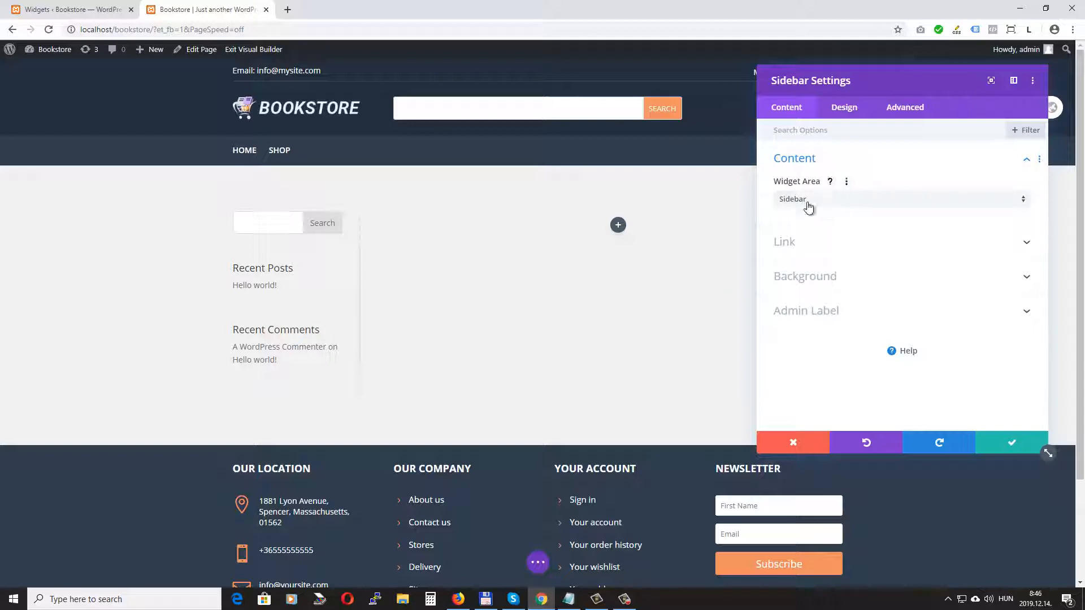
{"action": "left_click", "coordinate": [817, 200]}
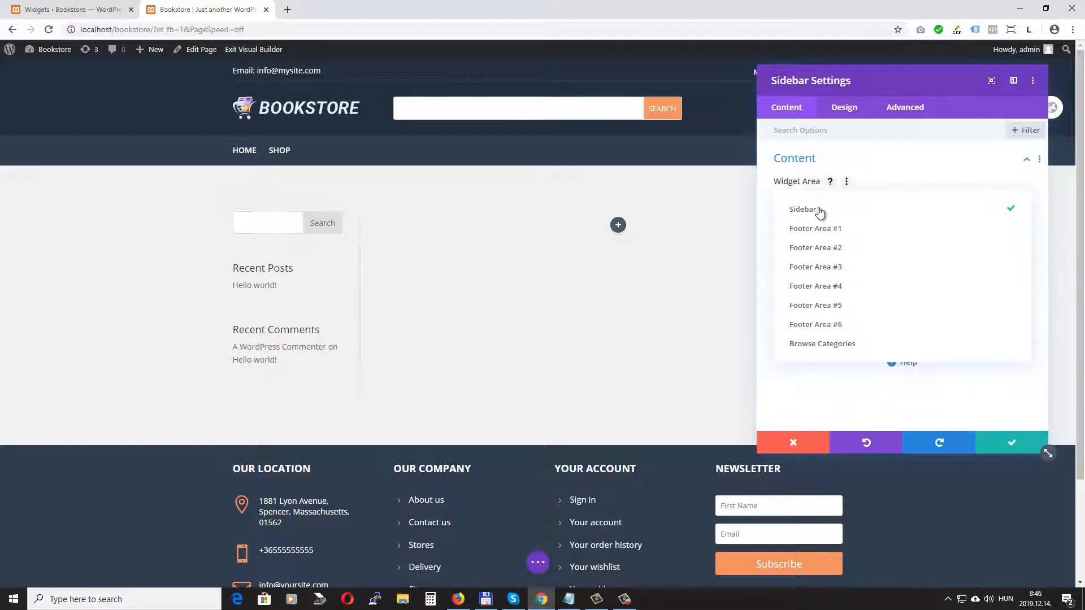
{"action": "left_click", "coordinate": [847, 345]}
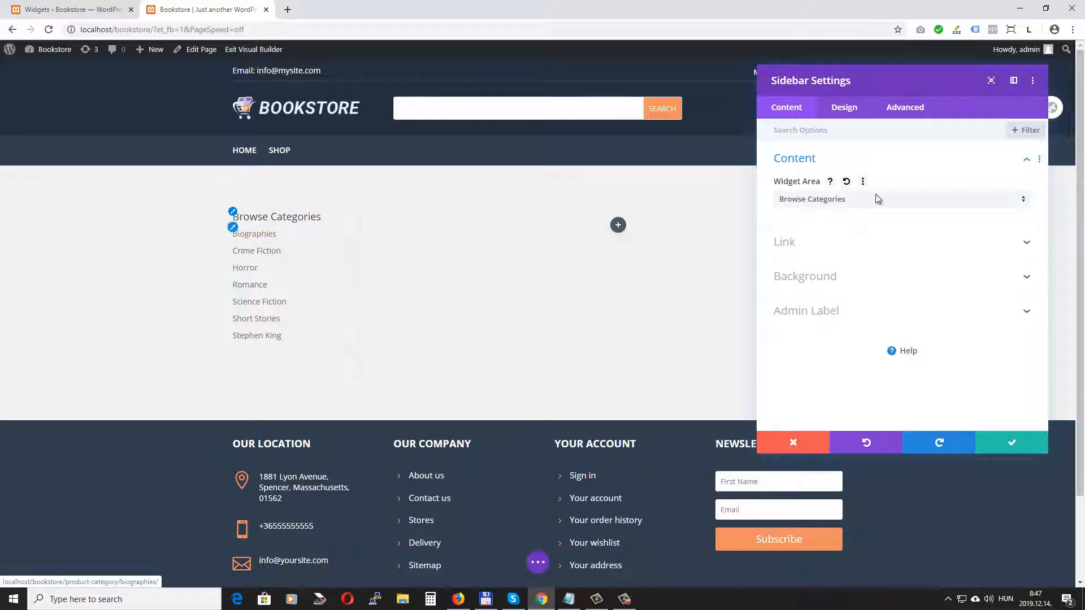
Give the Sidebar module's title custom CSS with background-color: #455870; and margin-bottom: 15px; on separate lines
{"action": "left_click", "coordinate": [905, 109]}
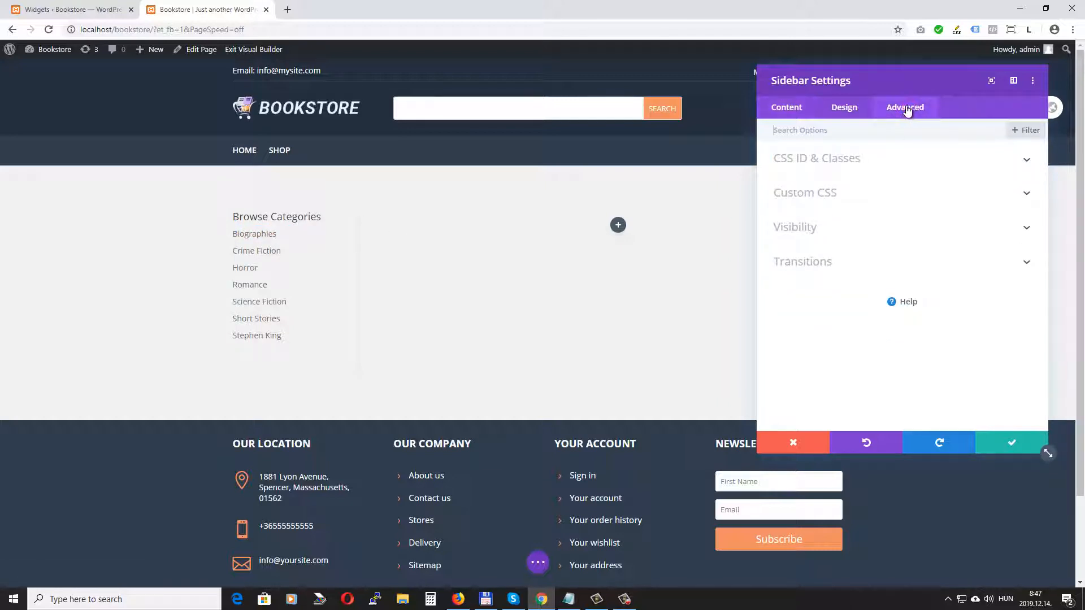
{"action": "left_click", "coordinate": [829, 190]}
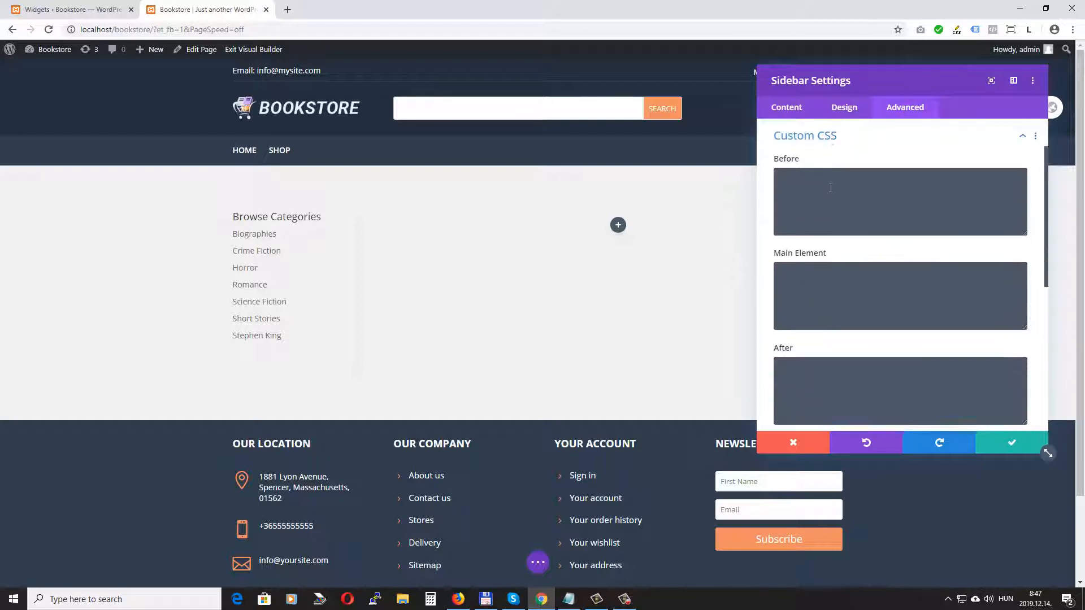
{"action": "mouse_move", "coordinate": [842, 157]}
{"action": "scroll", "coordinate": [853, 212], "scroll_direction": "down", "scroll_amount": 5}
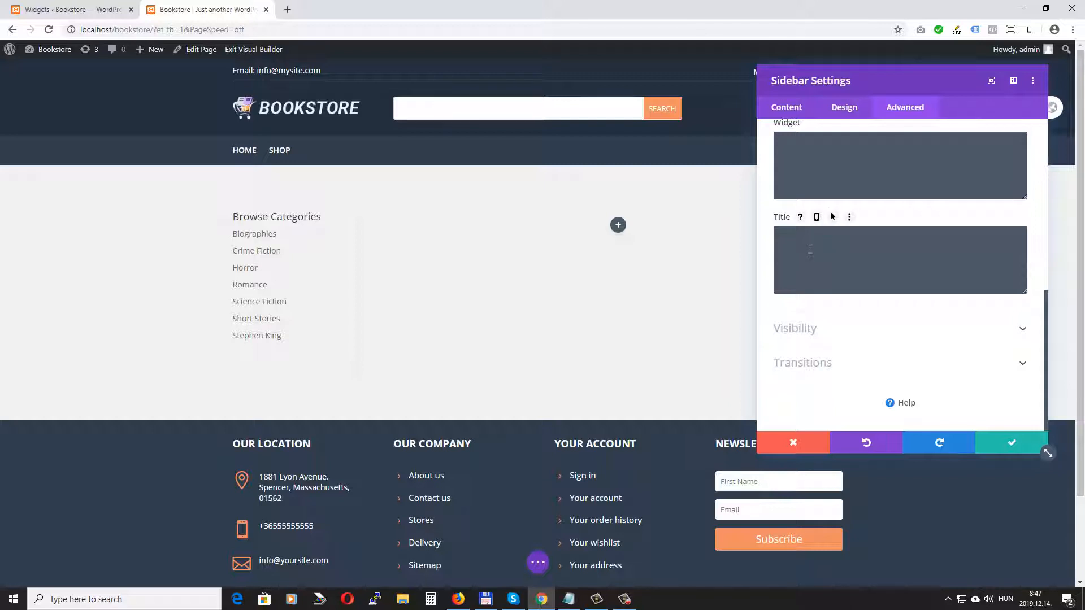
{"action": "left_click", "coordinate": [809, 249]}
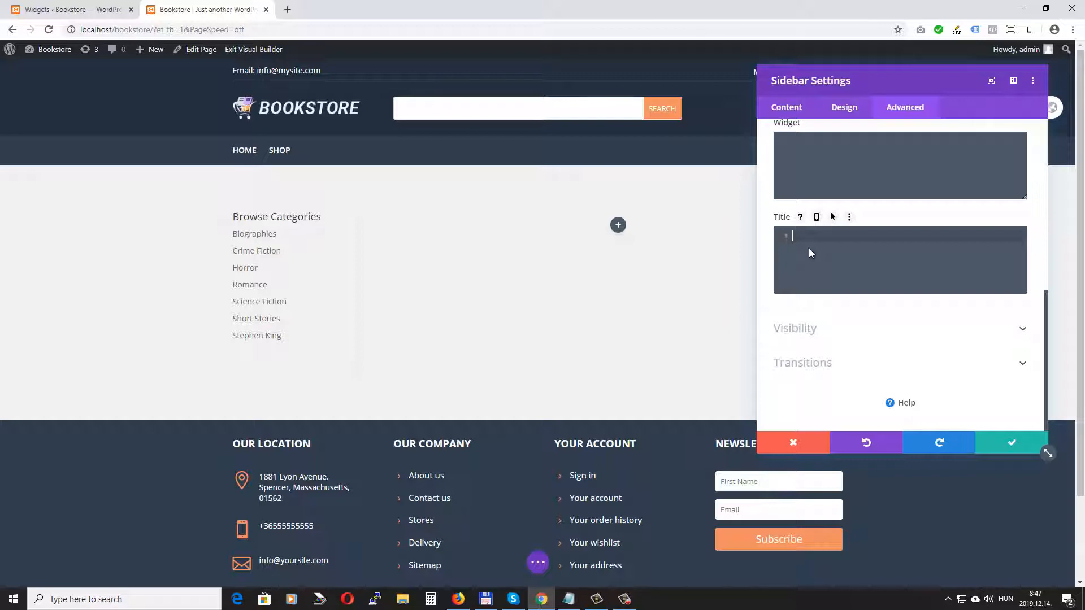
{"action": "type", "text": "background-"}
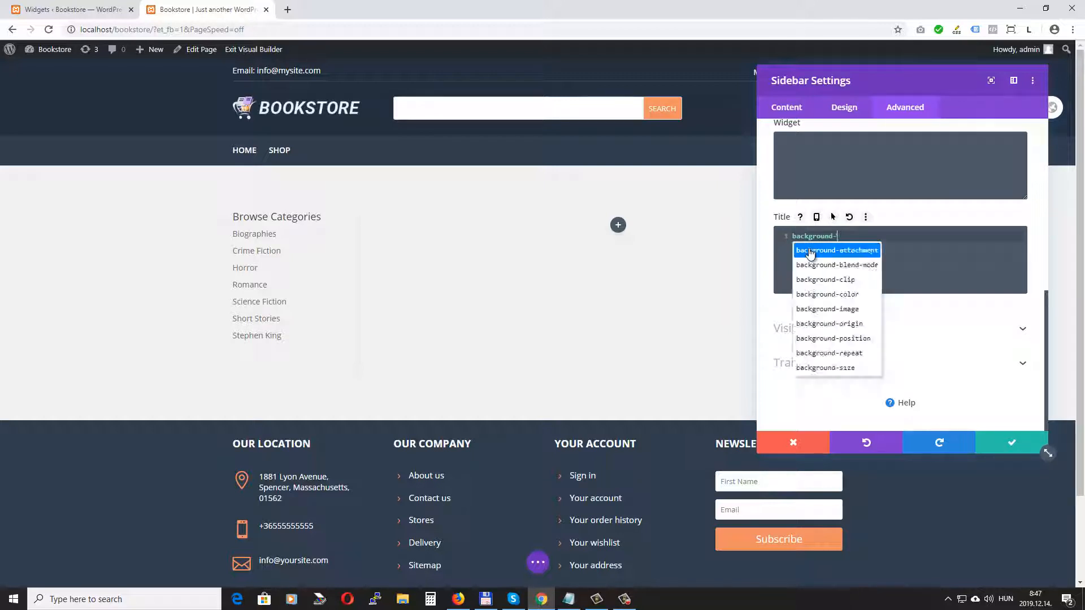
{"action": "type", "text": "color:"}
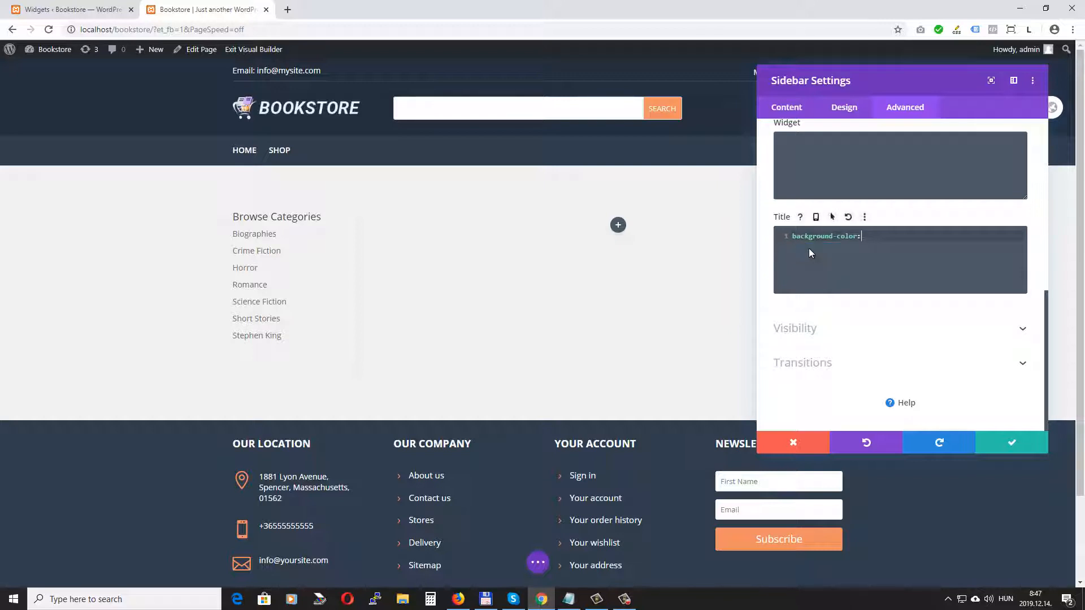
{"action": "type", "text": "#455870;"}
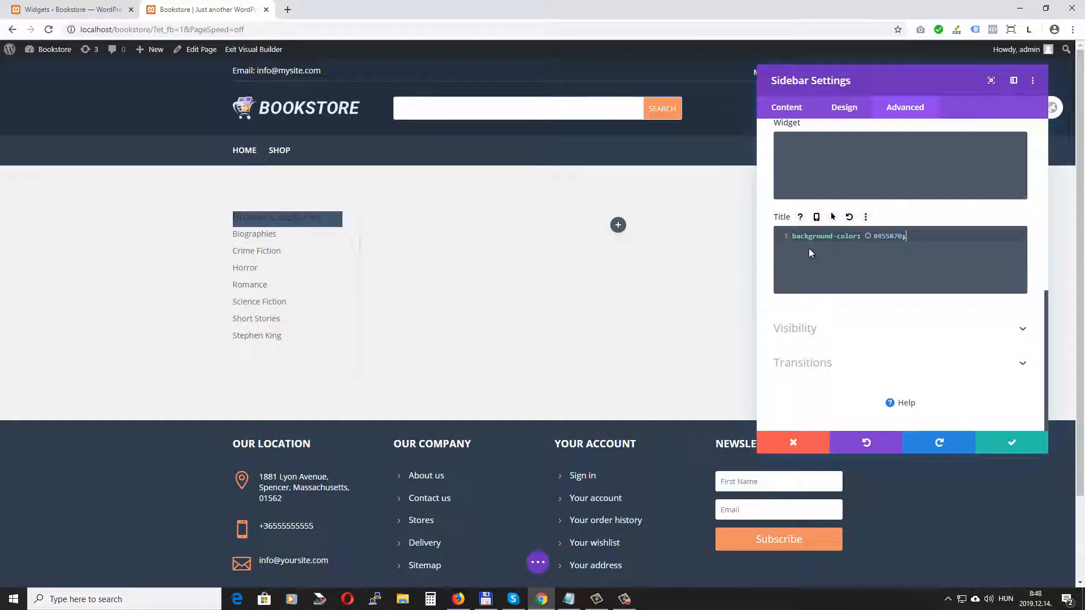
{"action": "key", "text": "Return"}
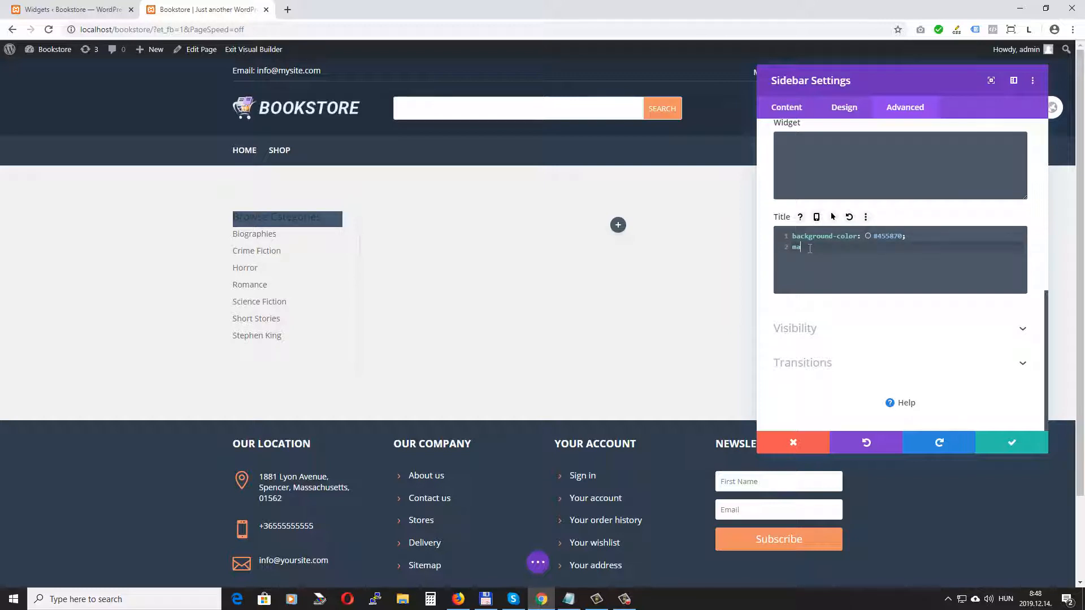
{"action": "type", "text": "margin-bottom: 1"}
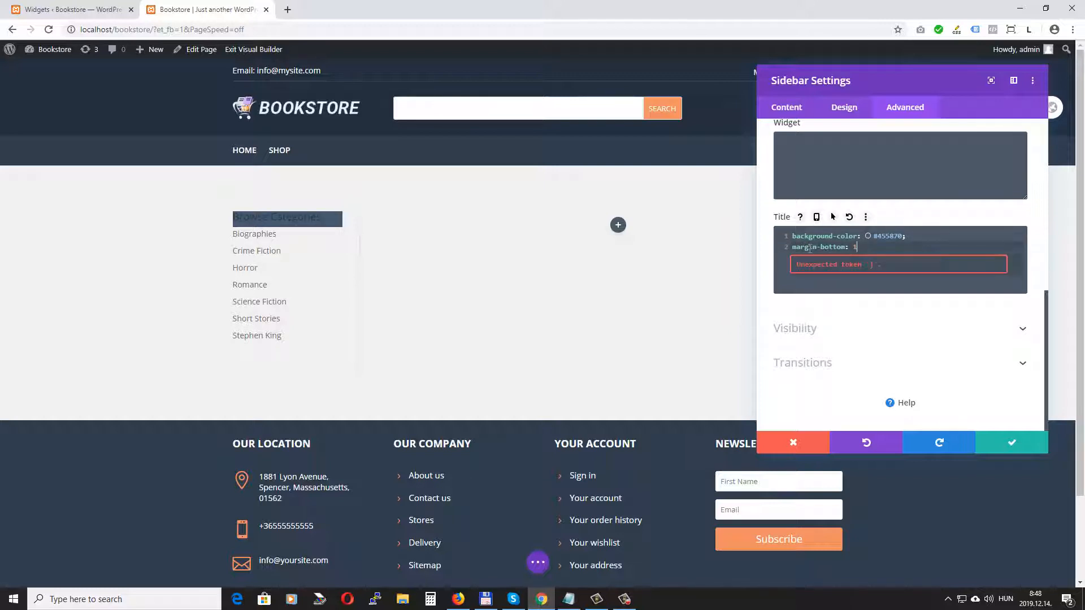
{"action": "type", "text": "5px;"}
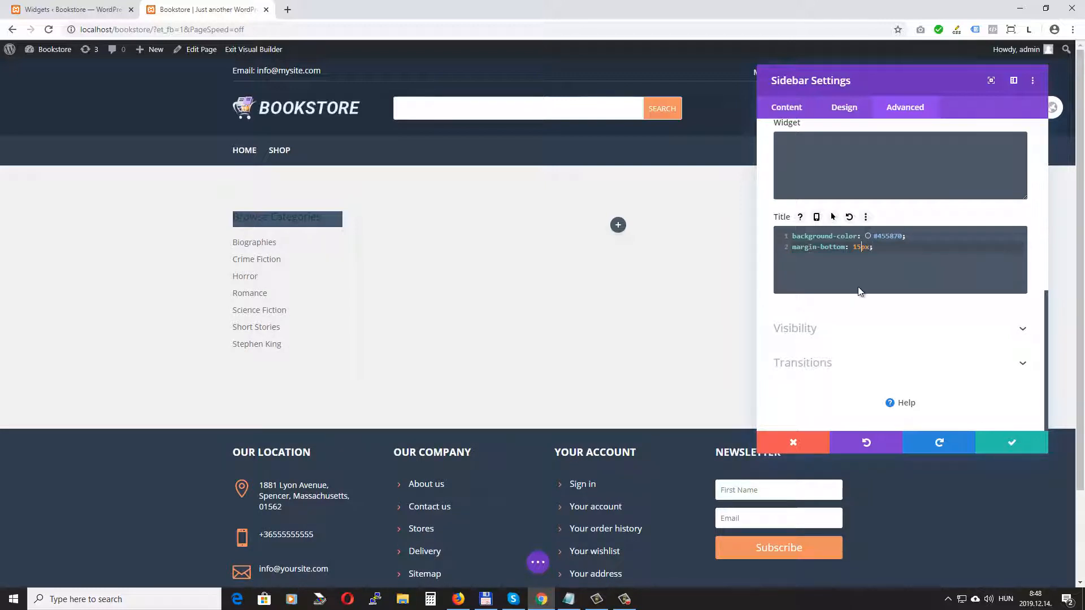
Set the Sidebar module's CSS ID to home-browse-cat, then save the module settings and the page
{"action": "scroll", "coordinate": [857, 279], "scroll_direction": "up", "scroll_amount": 5}
{"action": "scroll", "coordinate": [859, 291], "scroll_direction": "up", "scroll_amount": 2}
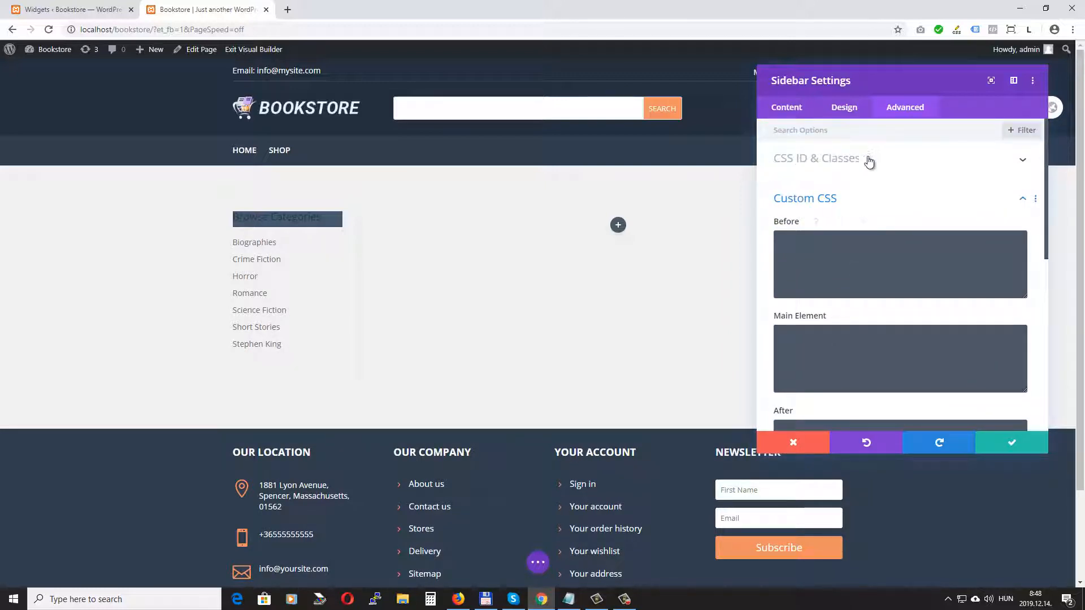
{"action": "left_click", "coordinate": [882, 160]}
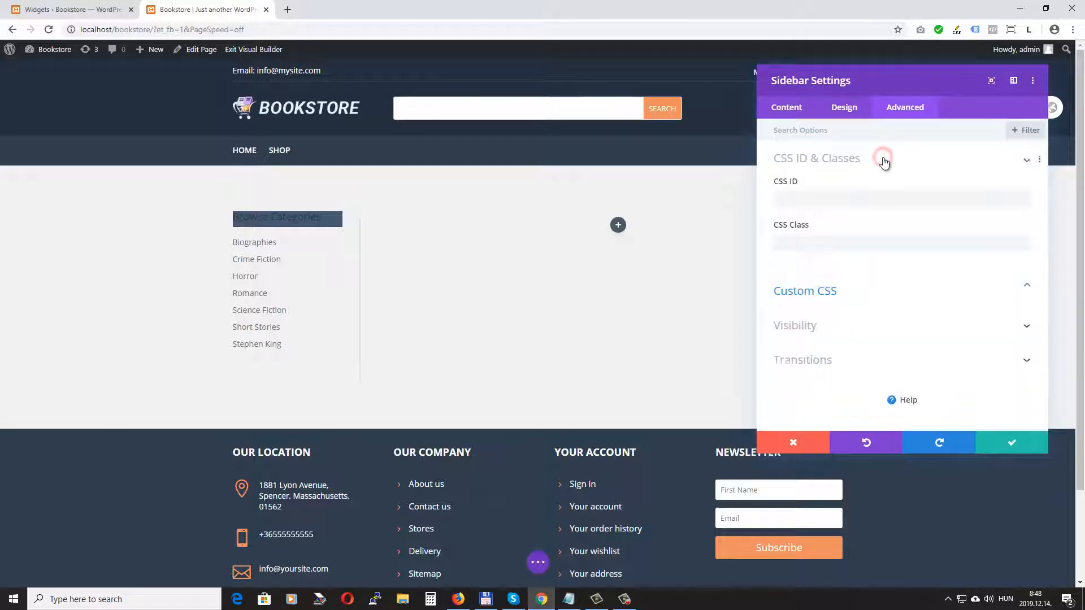
{"action": "left_click", "coordinate": [803, 202]}
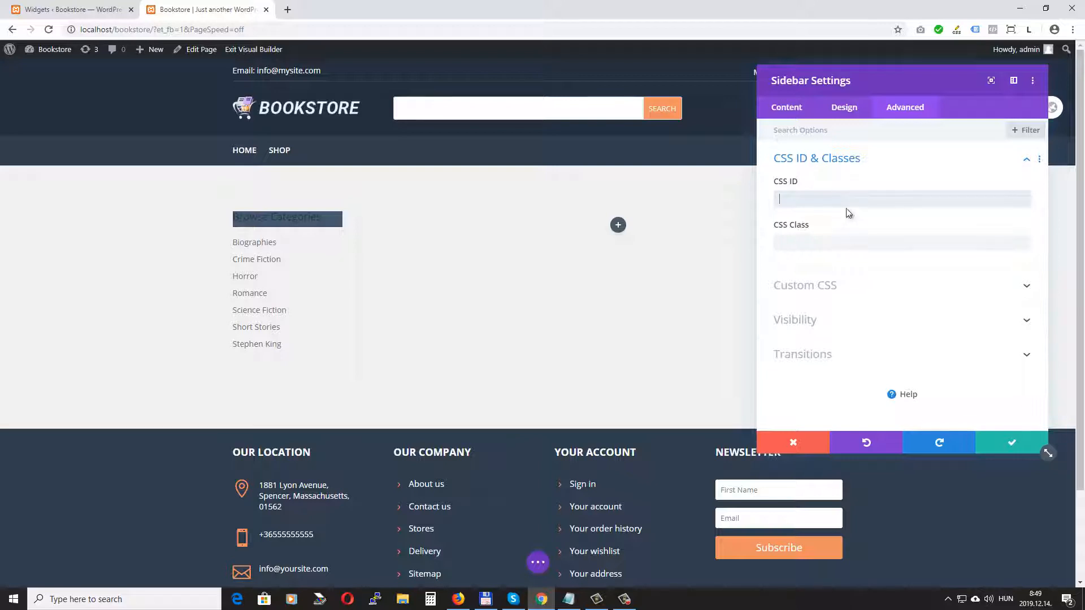
{"action": "left_click", "coordinate": [801, 198]}
{"action": "type", "text": "home-browse-cat"}
{"action": "left_click", "coordinate": [1011, 447]}
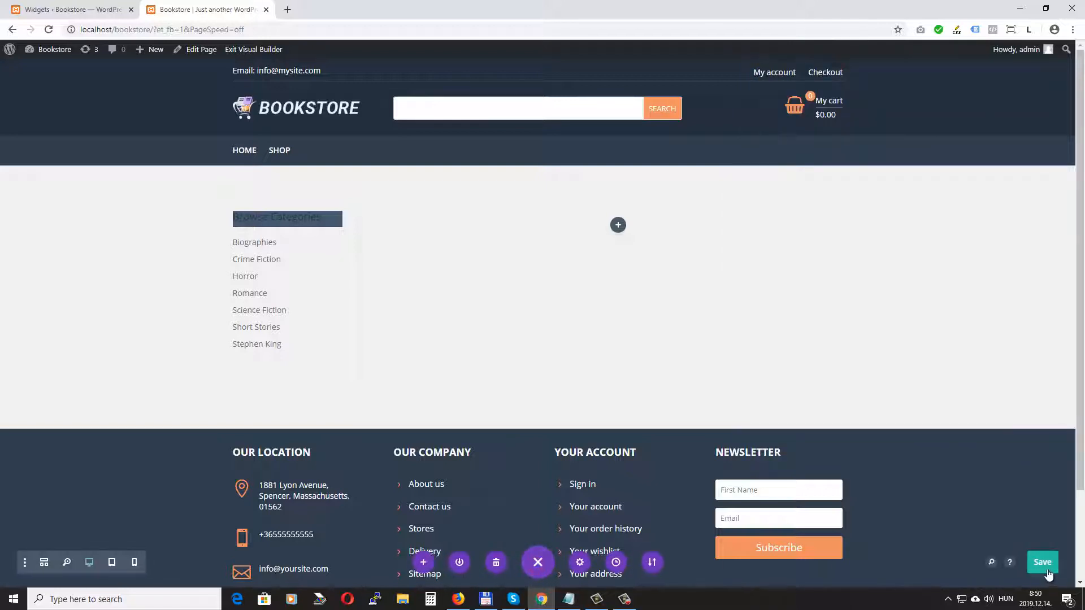
{"action": "left_click", "coordinate": [1044, 566]}
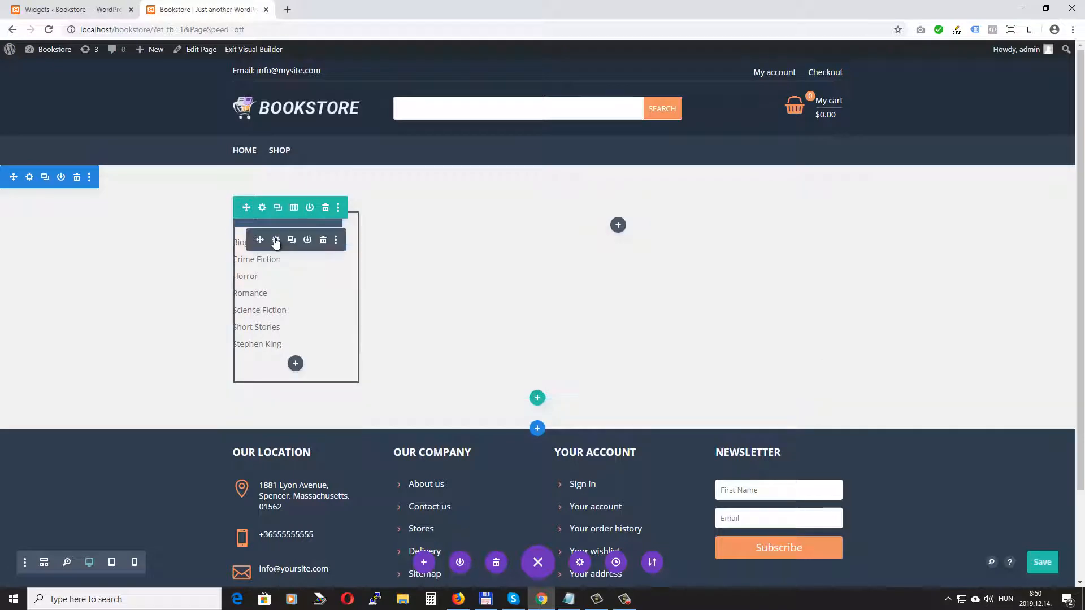
Style the Sidebar module's title text with Semi Bold weight, color #ffffff and a 17px size
{"action": "left_click", "coordinate": [274, 240]}
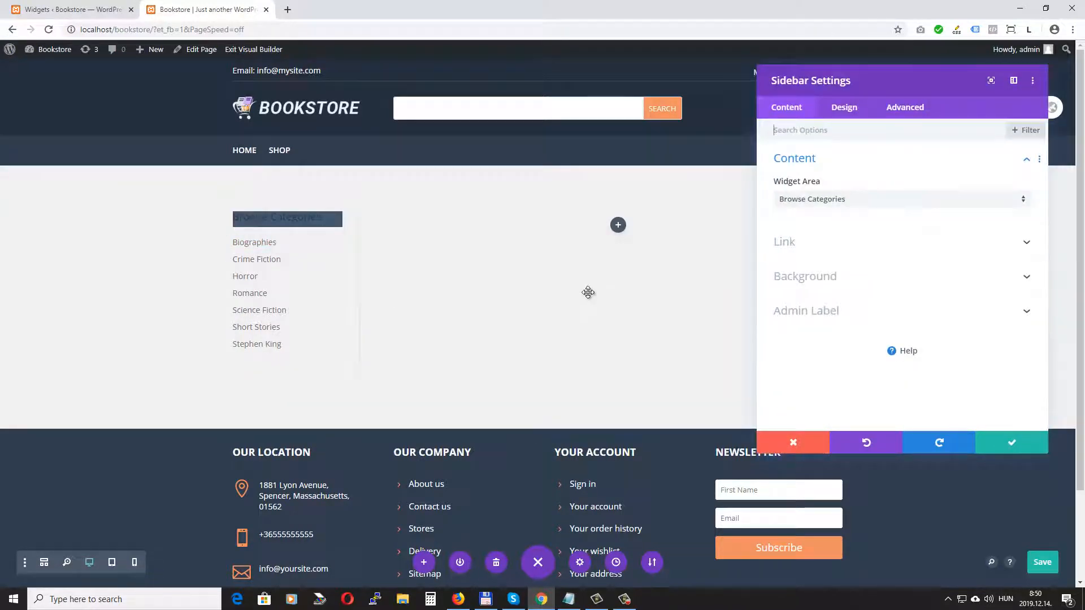
{"action": "left_click", "coordinate": [845, 108]}
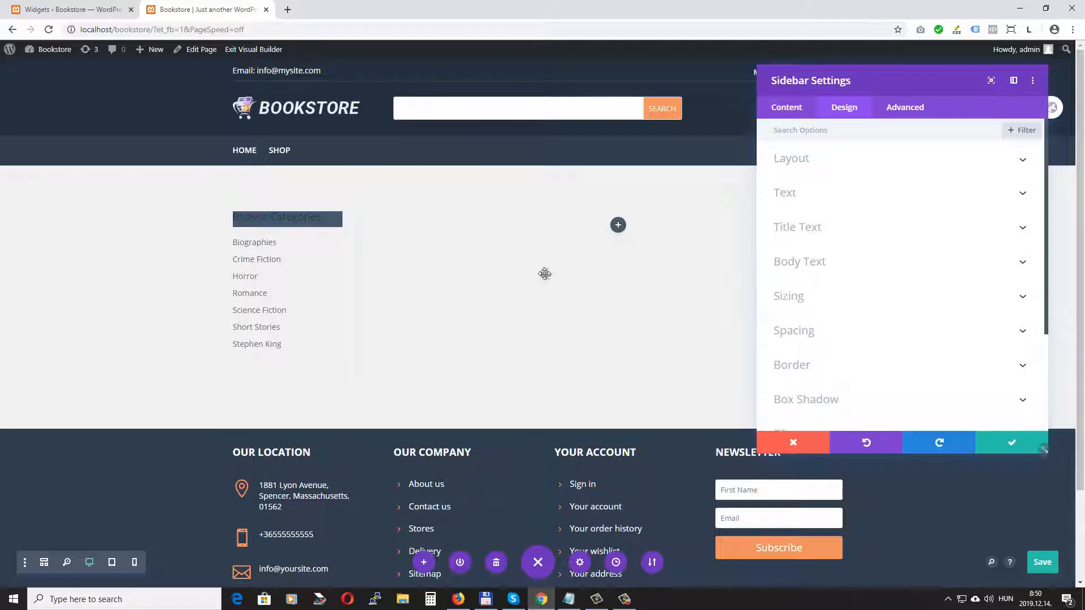
{"action": "left_click", "coordinate": [824, 226]}
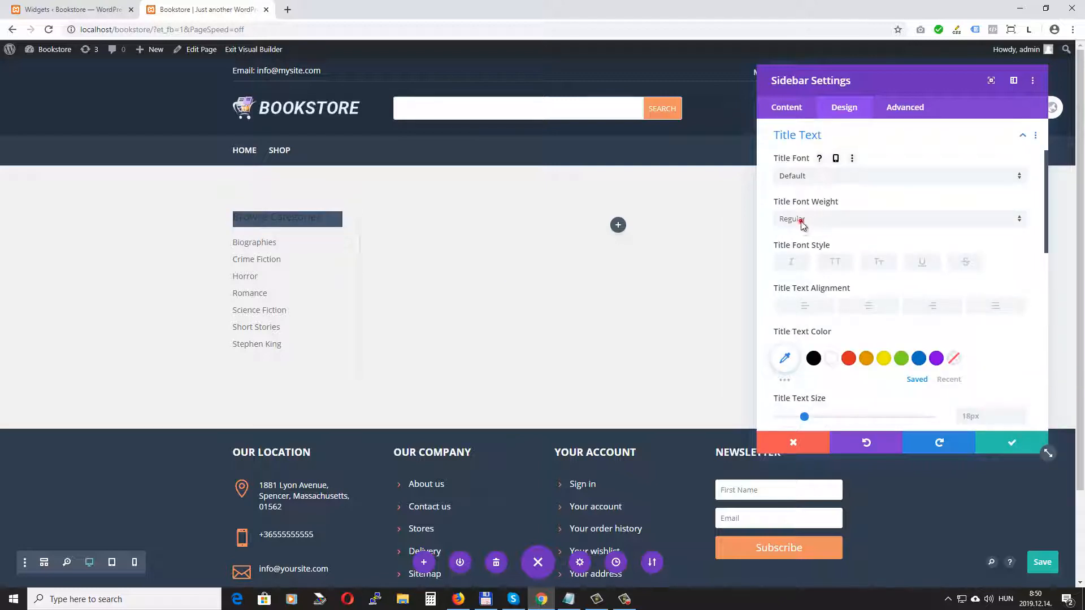
{"action": "left_click", "coordinate": [802, 225]}
{"action": "left_click", "coordinate": [808, 266]}
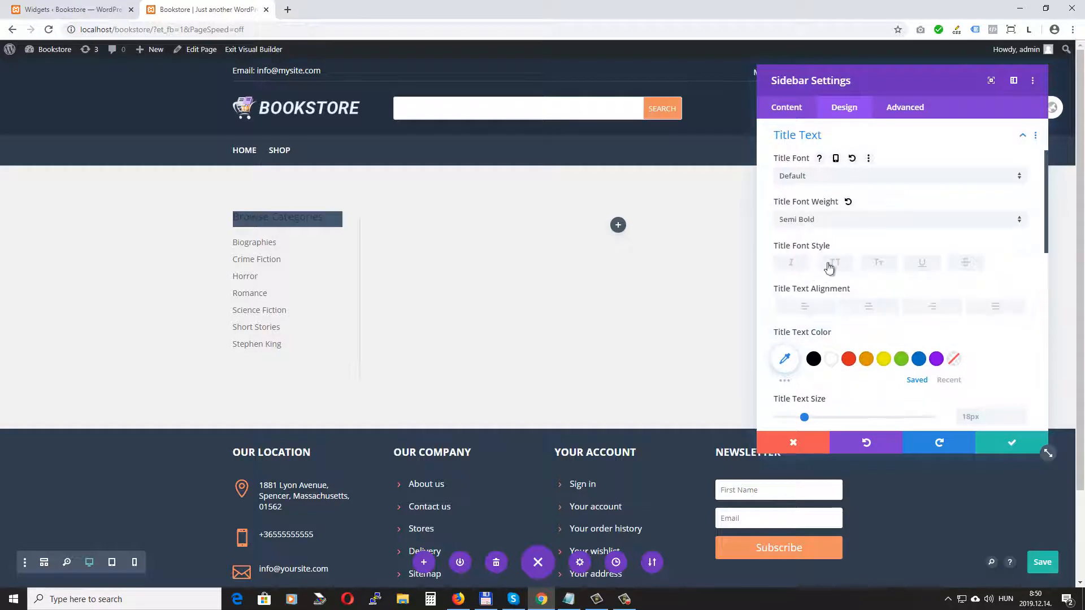
{"action": "scroll", "coordinate": [836, 266], "scroll_direction": "down", "scroll_amount": 1}
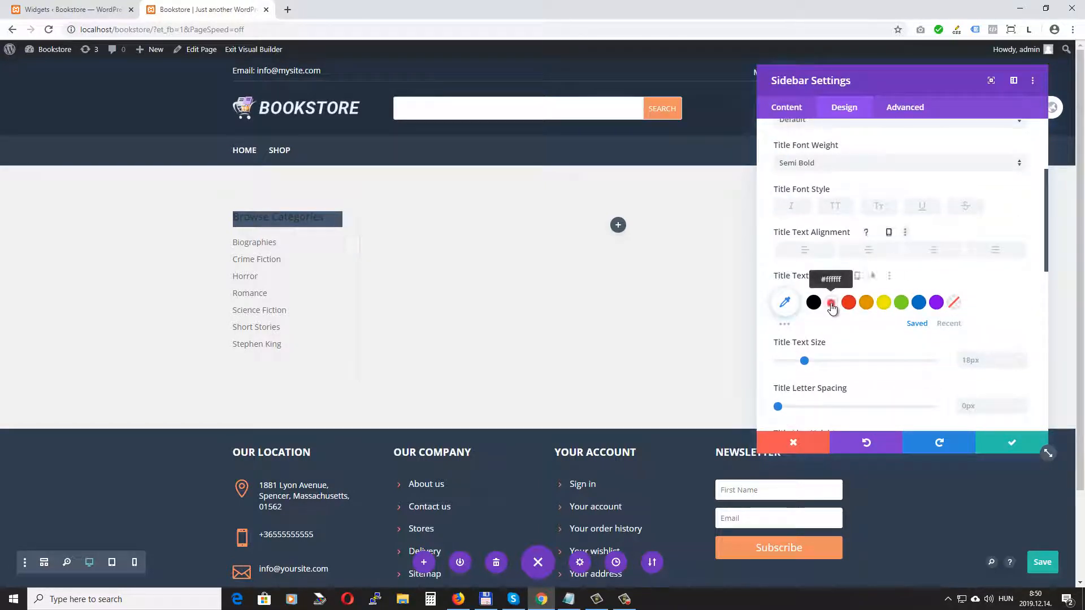
{"action": "scroll", "coordinate": [1018, 314], "scroll_direction": "down", "scroll_amount": 1}
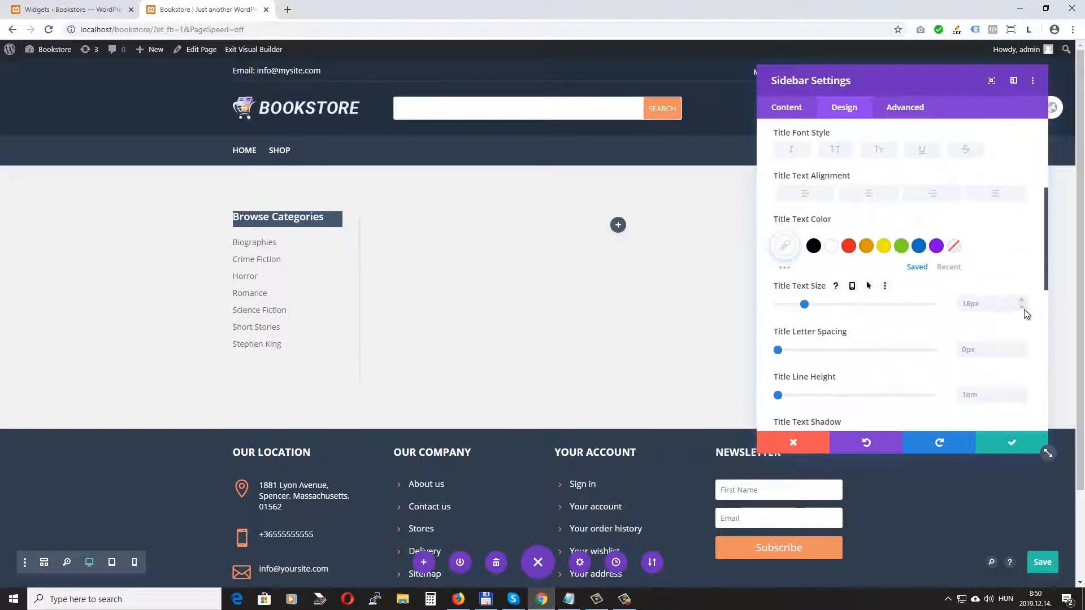
{"action": "left_click", "coordinate": [1022, 309]}
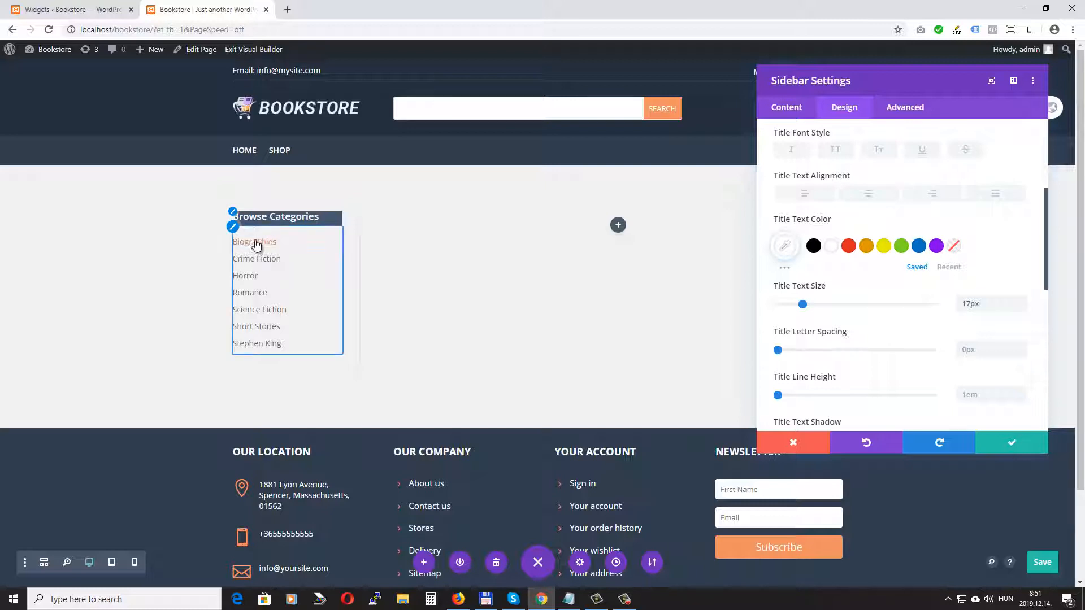
Set the Sidebar module's body text size to 16px and save the module settings
{"action": "scroll", "coordinate": [975, 235], "scroll_direction": "down", "scroll_amount": 4}
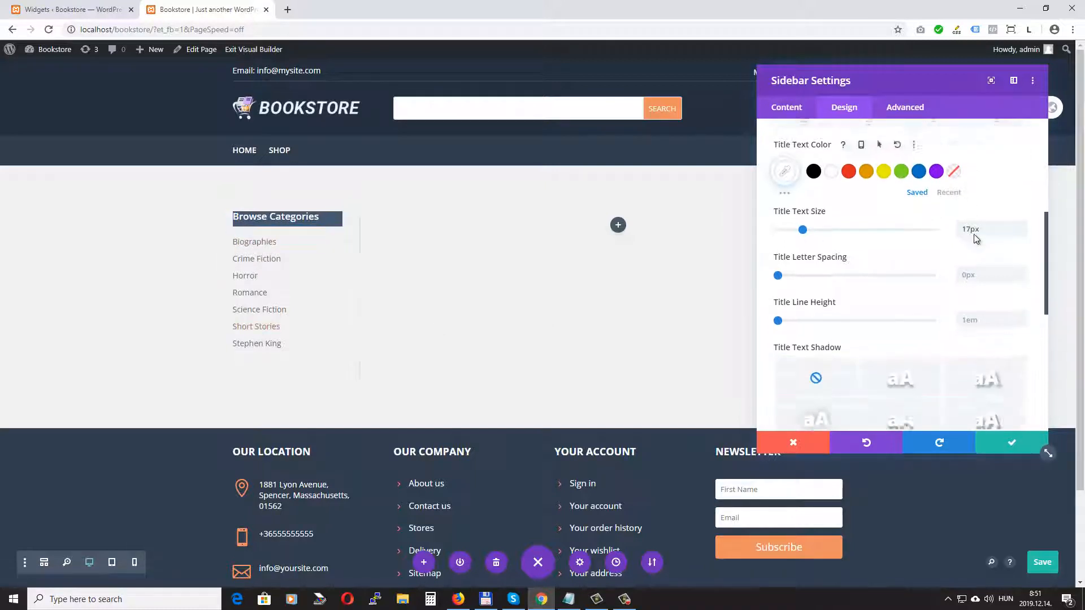
{"action": "scroll", "coordinate": [975, 238], "scroll_direction": "down", "scroll_amount": 3}
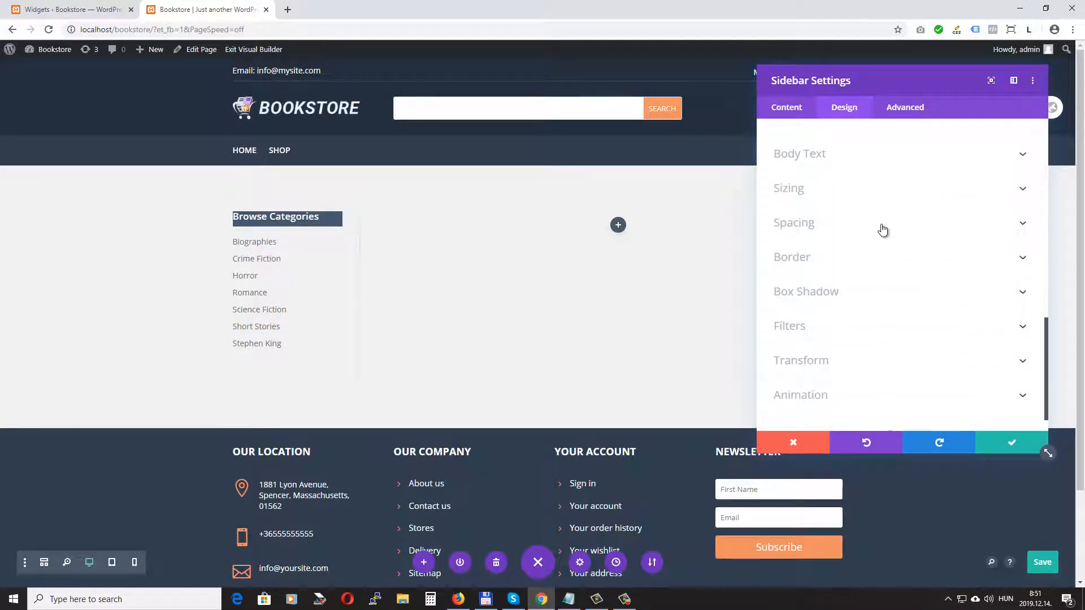
{"action": "left_click", "coordinate": [825, 155]}
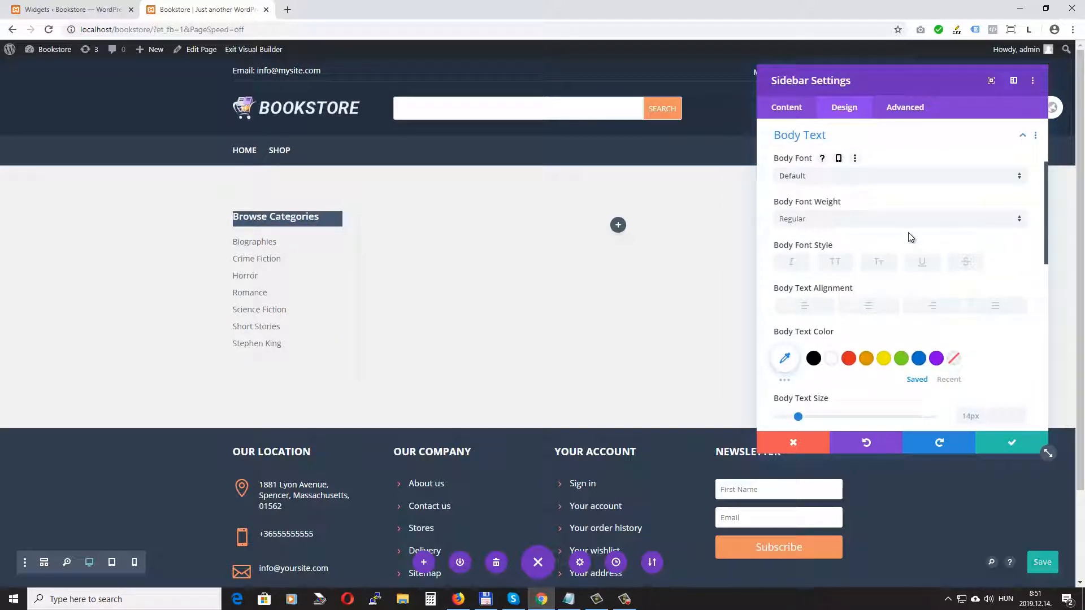
{"action": "scroll", "coordinate": [911, 237], "scroll_direction": "down", "scroll_amount": 1}
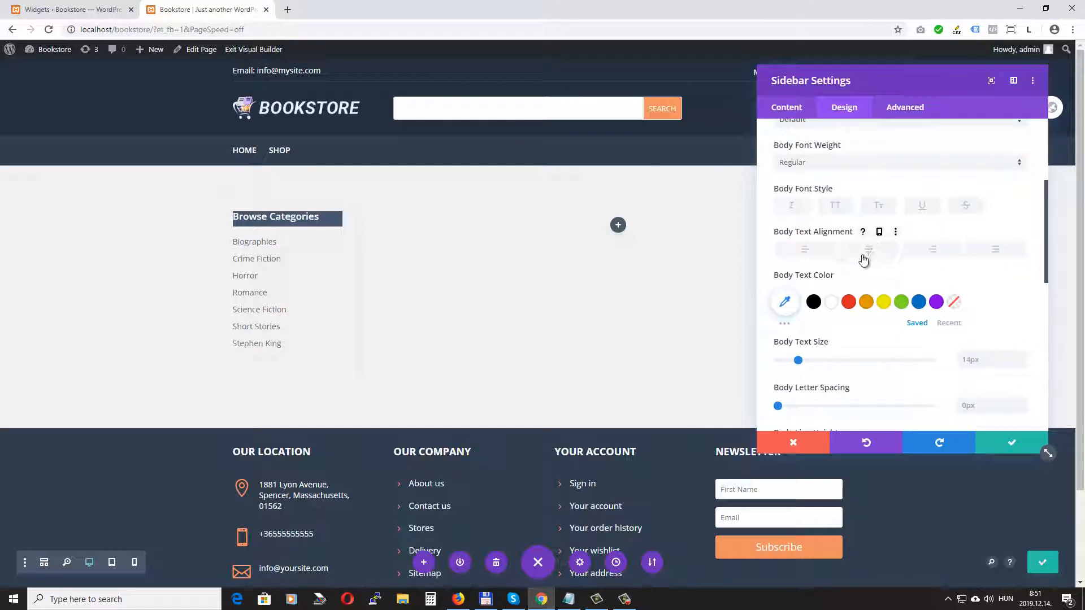
{"action": "left_click", "coordinate": [1022, 356]}
{"action": "left_click", "coordinate": [1023, 356]}
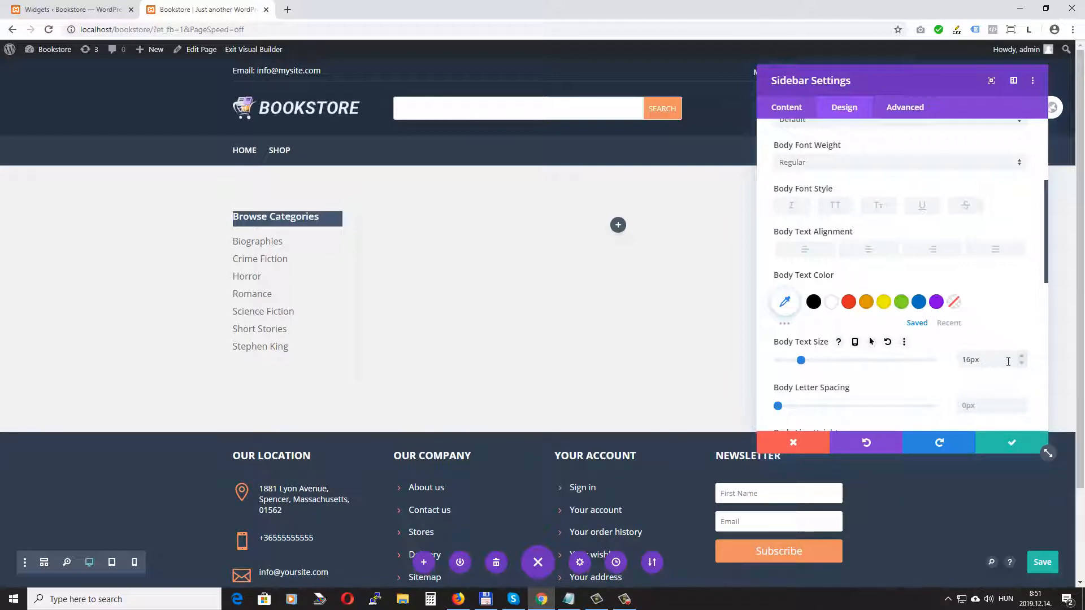
{"action": "left_click", "coordinate": [1010, 443]}
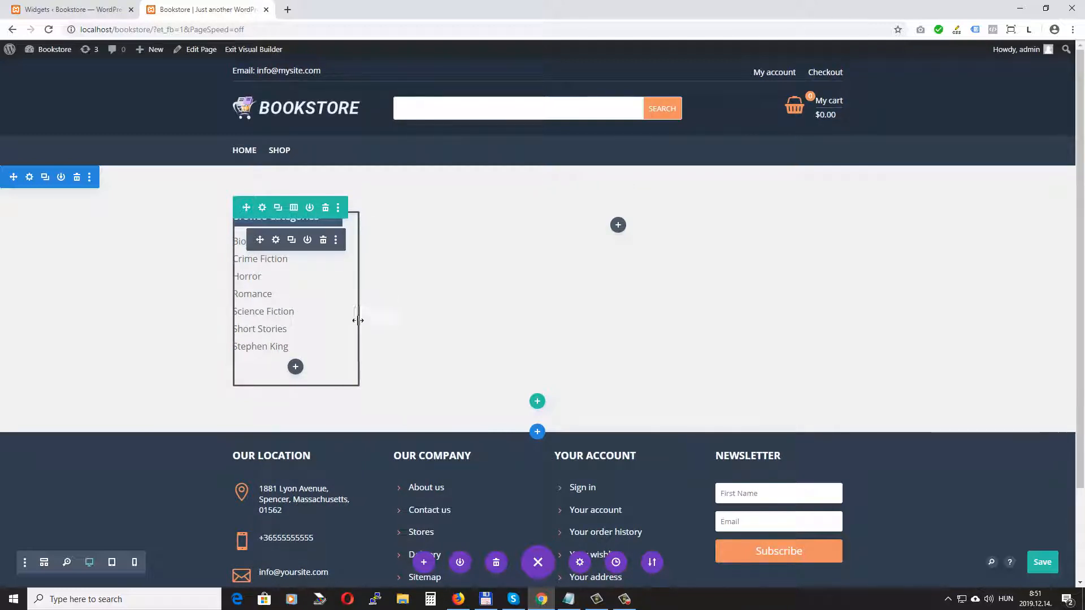
Switch to the WordPress dashboard tab and open the Custom CSS area of the Divi Theme Options
{"action": "left_click", "coordinate": [69, 10]}
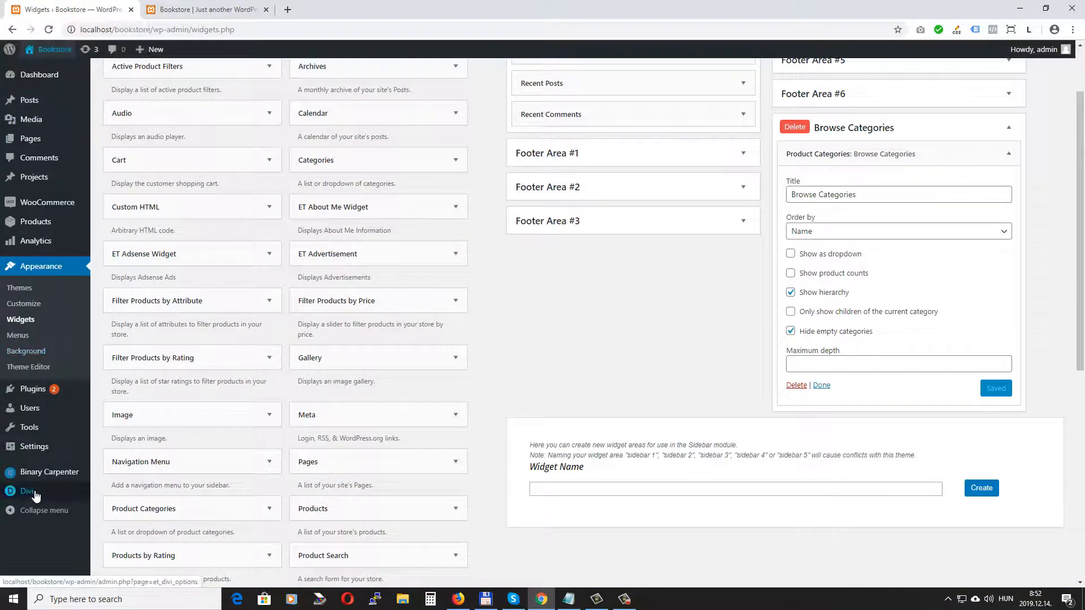
{"action": "mouse_move", "coordinate": [48, 497]}
{"action": "left_click", "coordinate": [127, 479]}
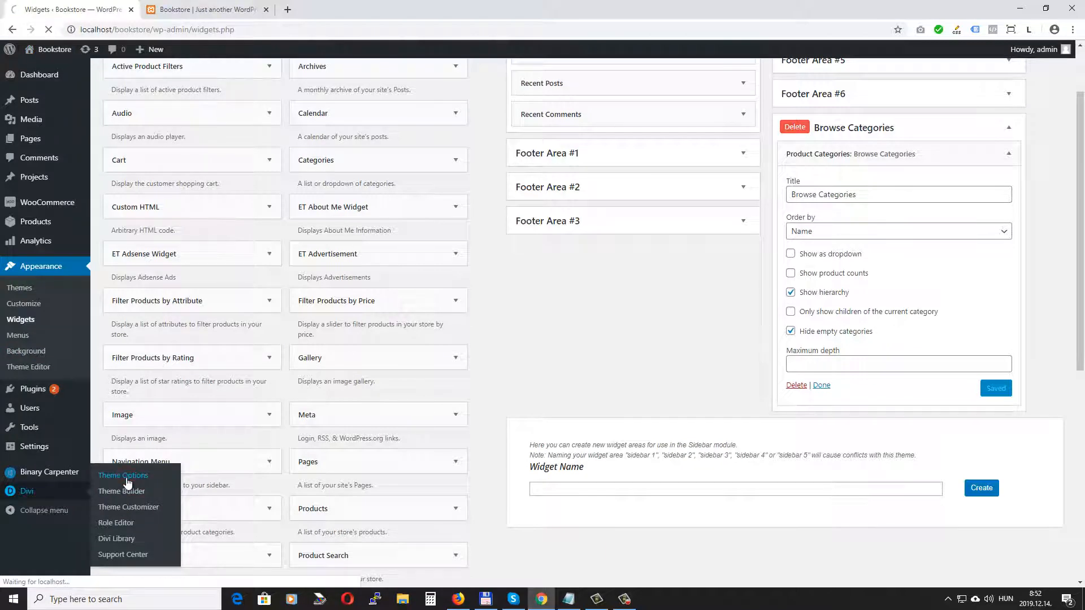
{"action": "scroll", "coordinate": [399, 324], "scroll_direction": "down", "scroll_amount": 7}
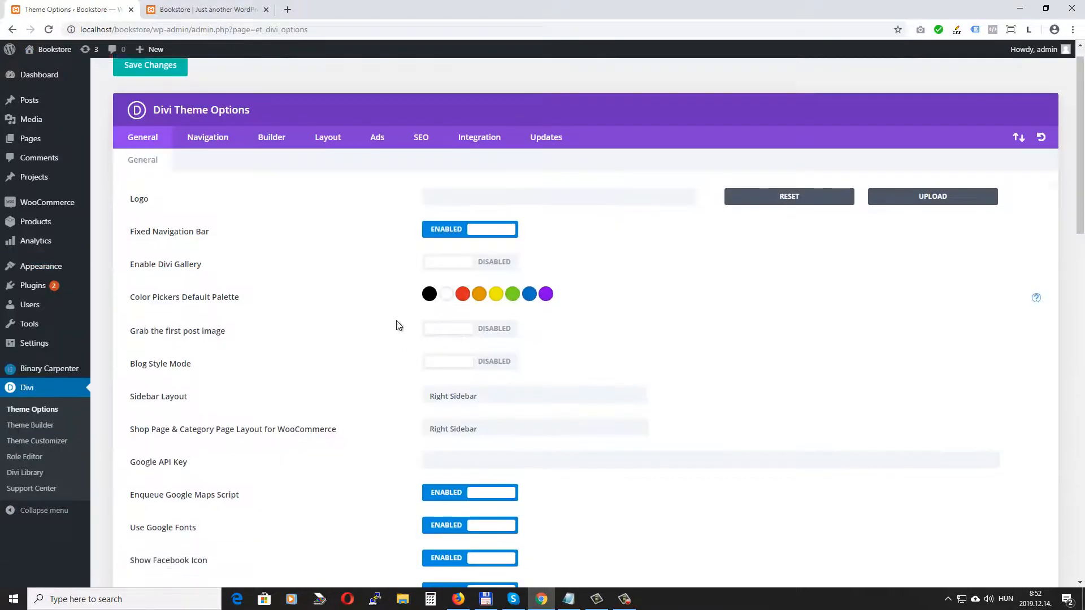
{"action": "scroll", "coordinate": [398, 324], "scroll_direction": "down", "scroll_amount": 10}
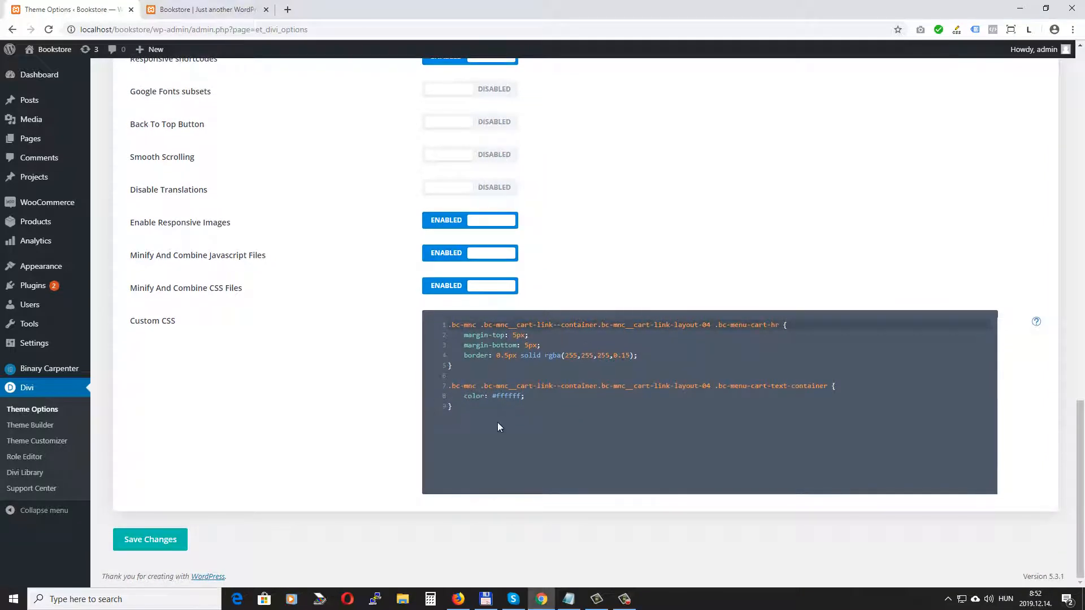
Add a #home-browse-cat rule with border-right: none; at the end of the custom CSS and save the theme options
{"action": "left_click", "coordinate": [192, 9]}
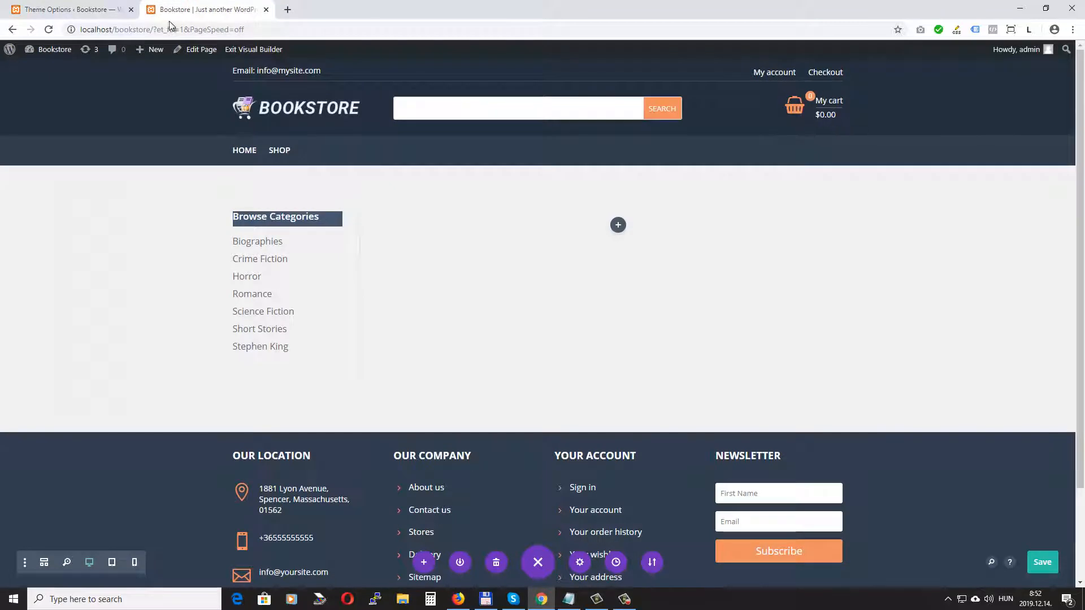
{"action": "left_click", "coordinate": [68, 9]}
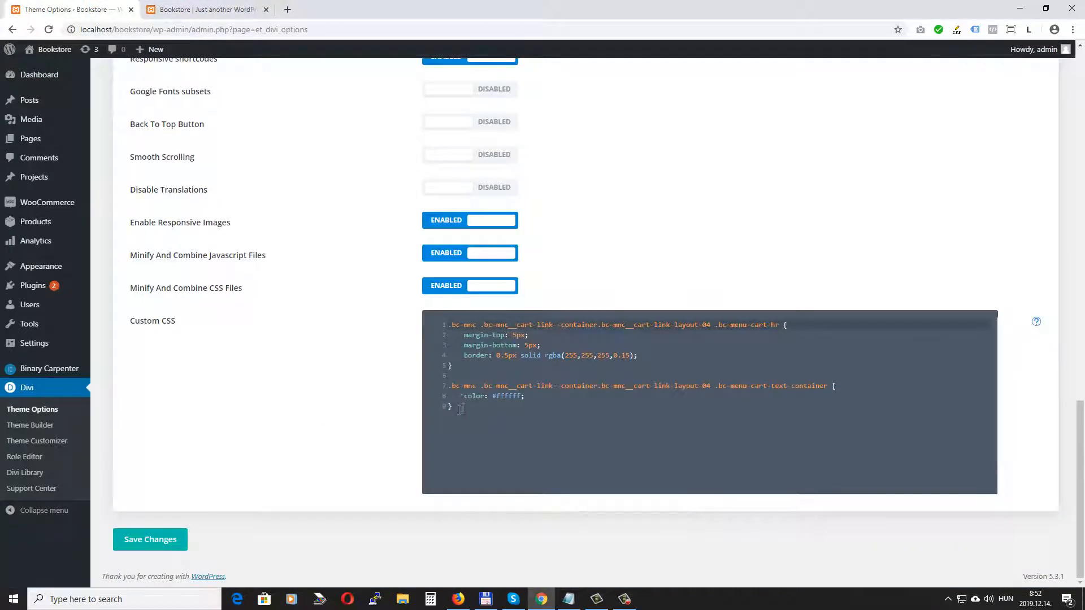
{"action": "left_click", "coordinate": [463, 407]}
{"action": "key", "text": "Return"}
{"action": "key", "text": "Return"}
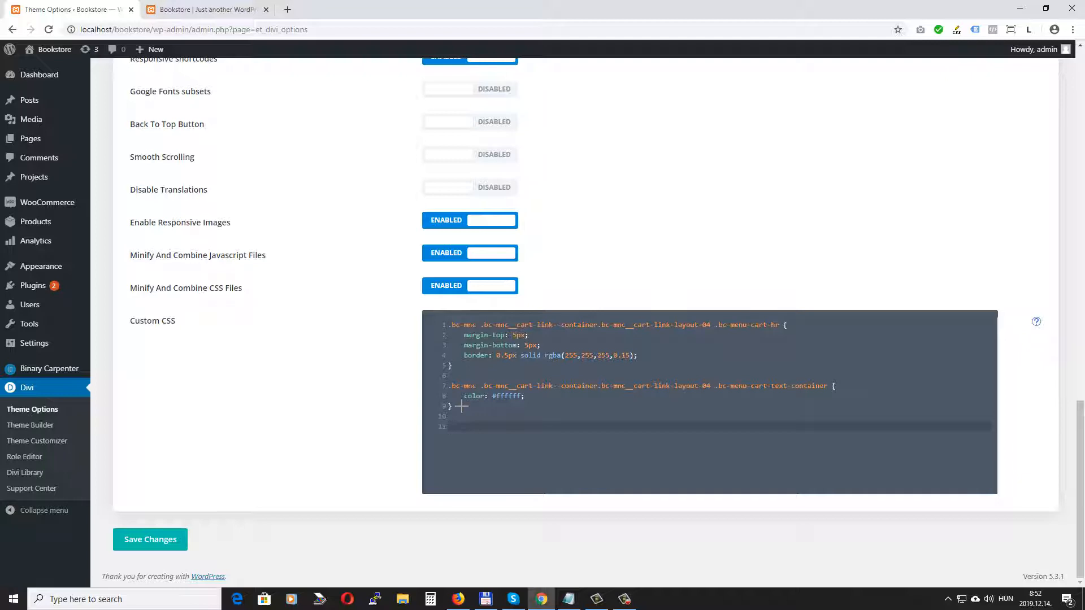
{"action": "type", "text": "#home-browse-cat {"}
{"action": "key", "text": "Return"}
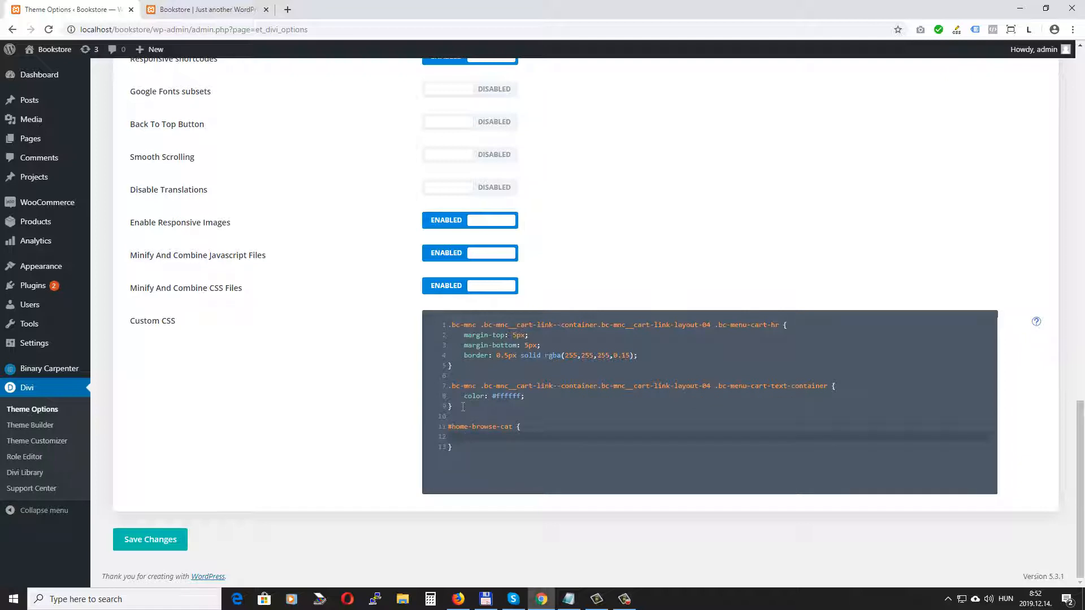
{"action": "type", "text": "border"}
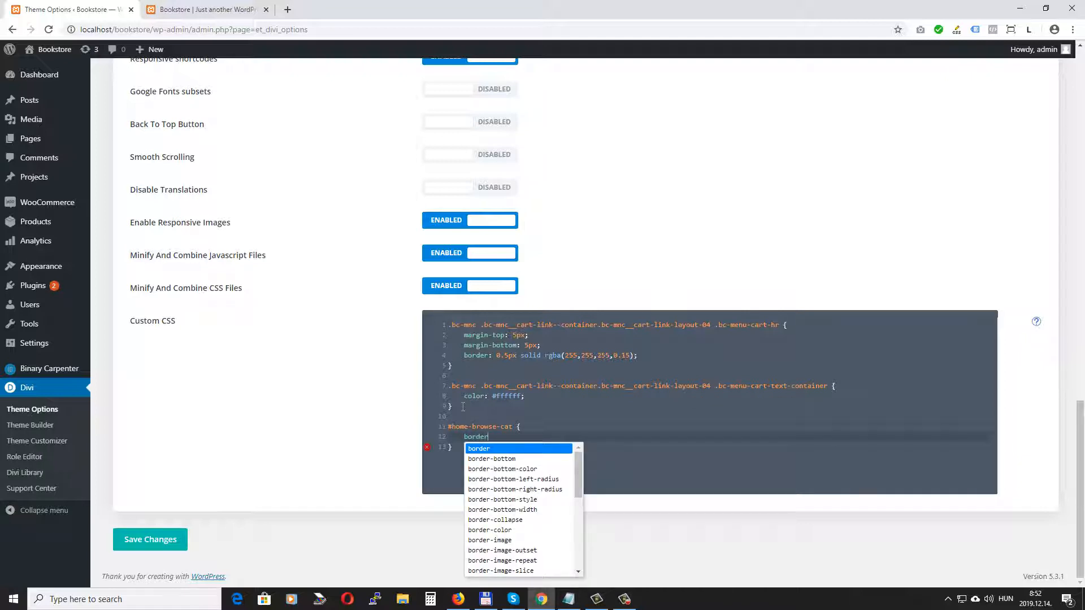
{"action": "type", "text": "-right: none"}
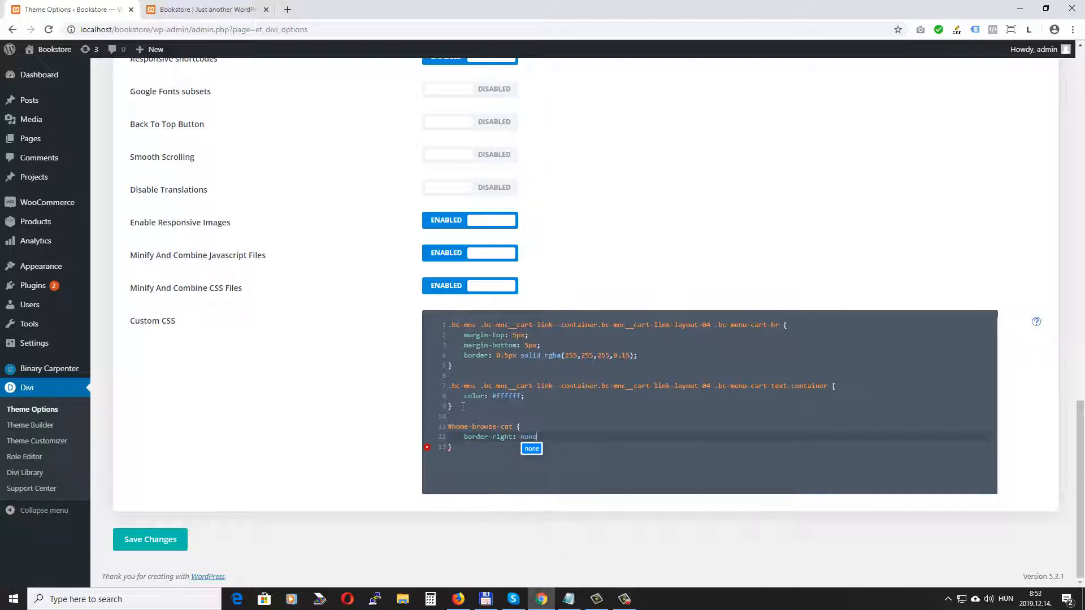
{"action": "type", "text": ";"}
{"action": "left_click", "coordinate": [149, 540]}
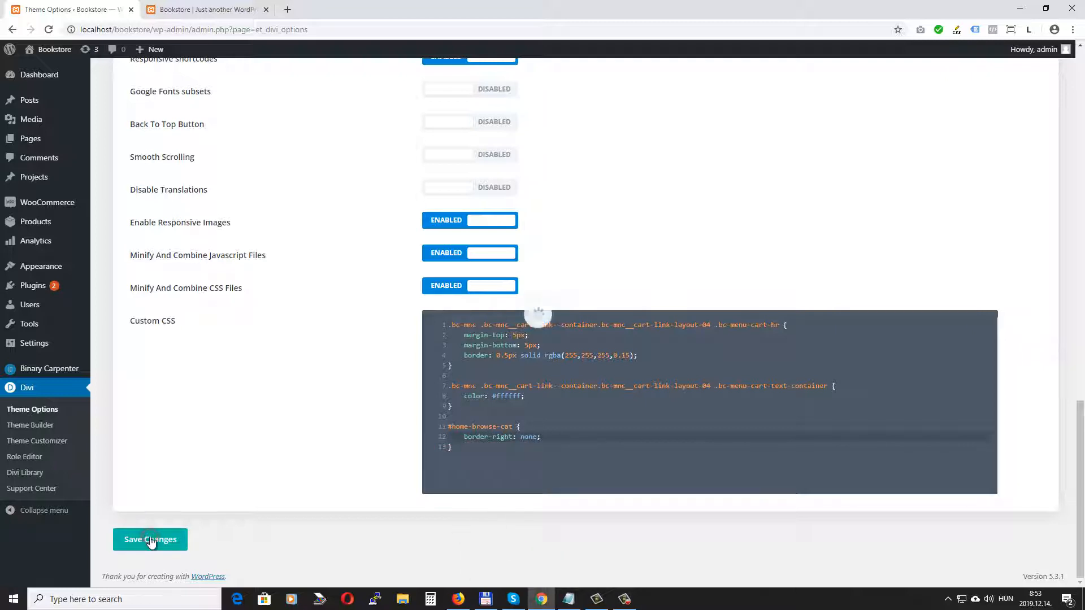
Exit the visual builder to check the home page's sidebar, and view the Elegant Icon Font article
{"action": "key", "text": "ctrl+Tab"}
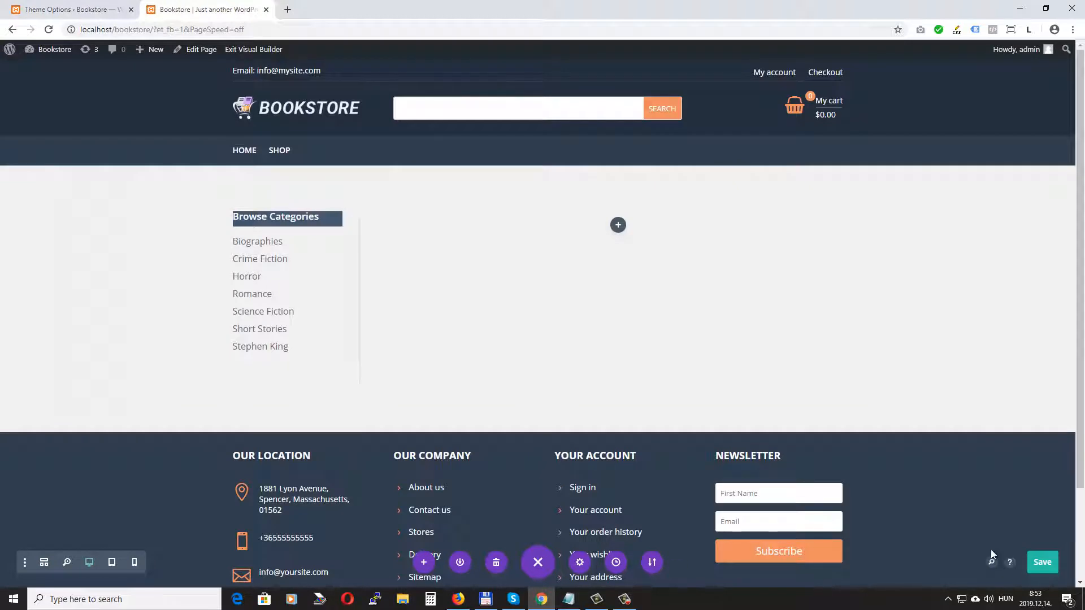
{"action": "left_click", "coordinate": [244, 49]}
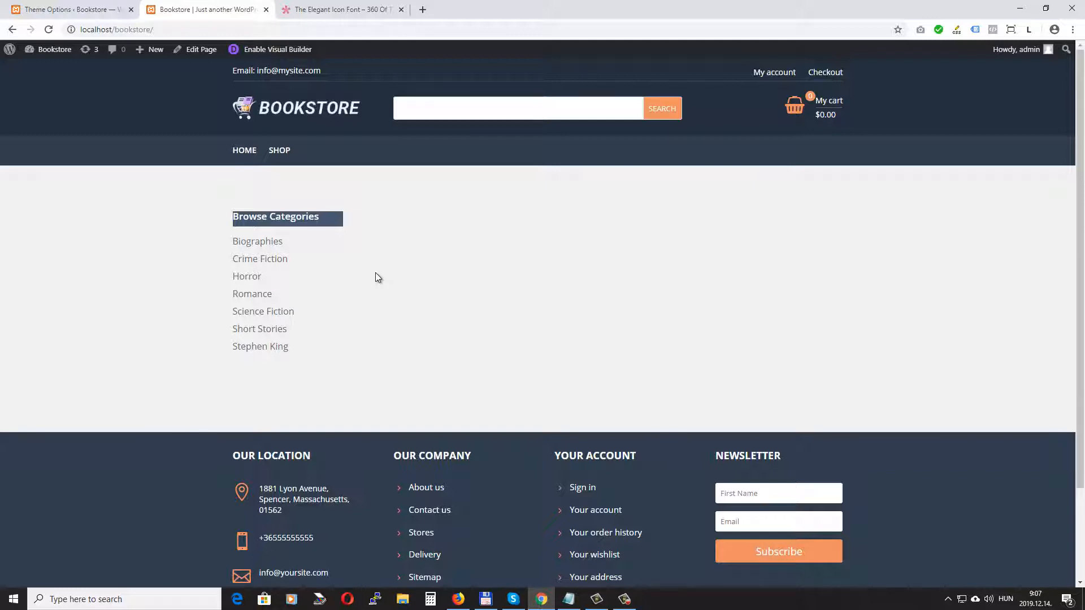
{"action": "key", "text": "ctrl+Tab"}
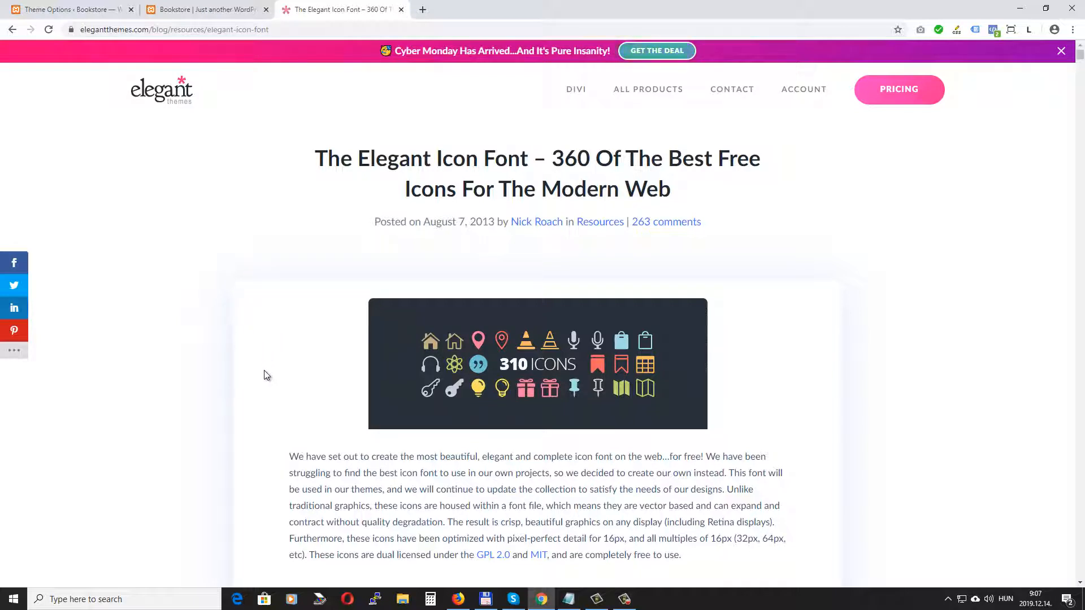
{"action": "left_click", "coordinate": [220, 10]}
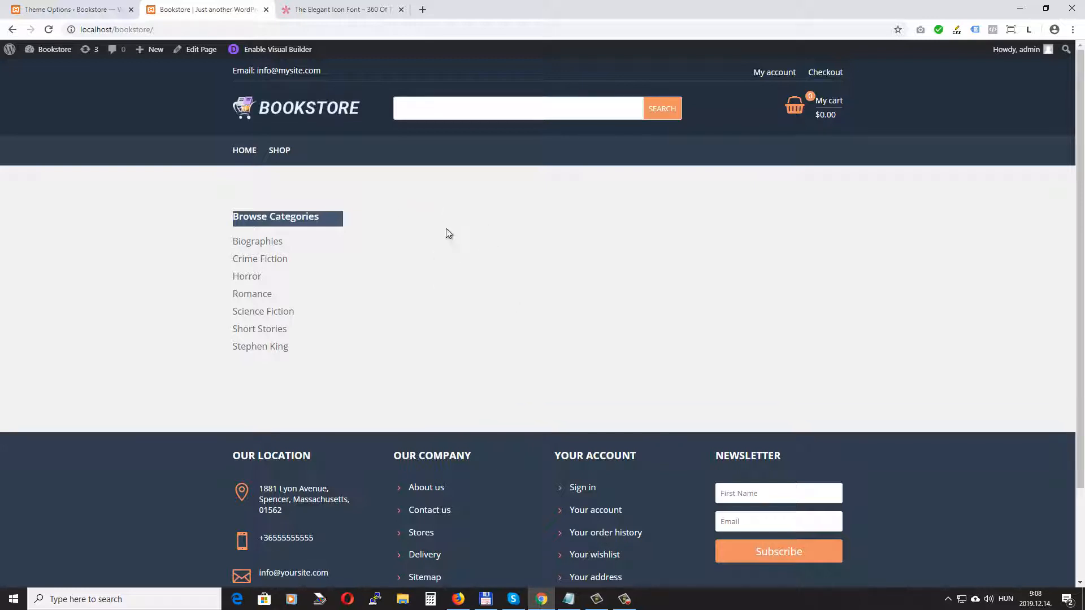
Enable the visual builder, insert a Text module in the empty column and open the font upload from its text font setting
{"action": "left_click", "coordinate": [253, 50]}
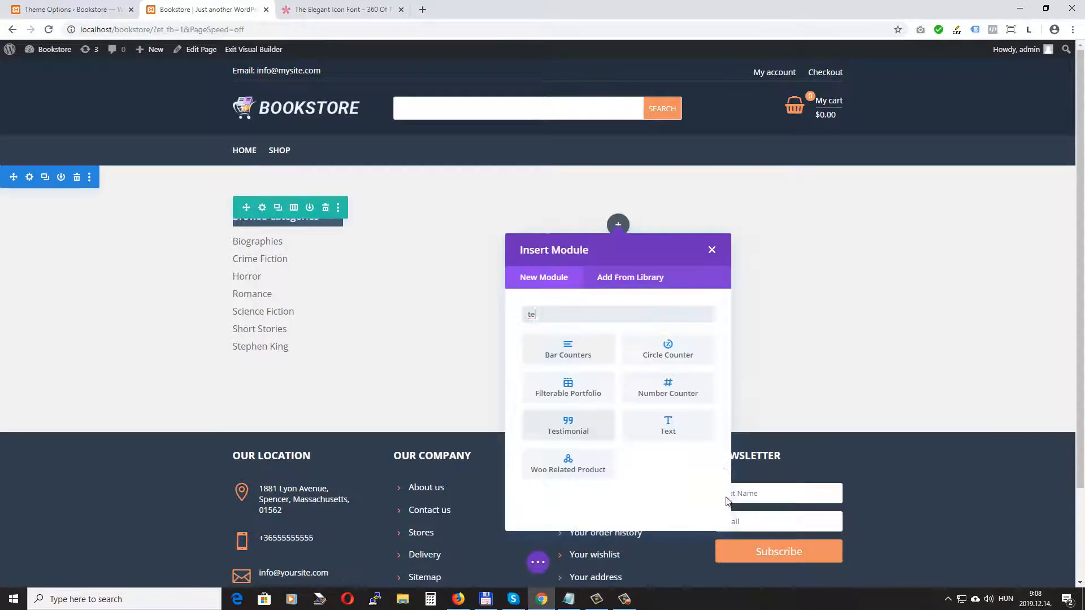
{"action": "left_click", "coordinate": [660, 427]}
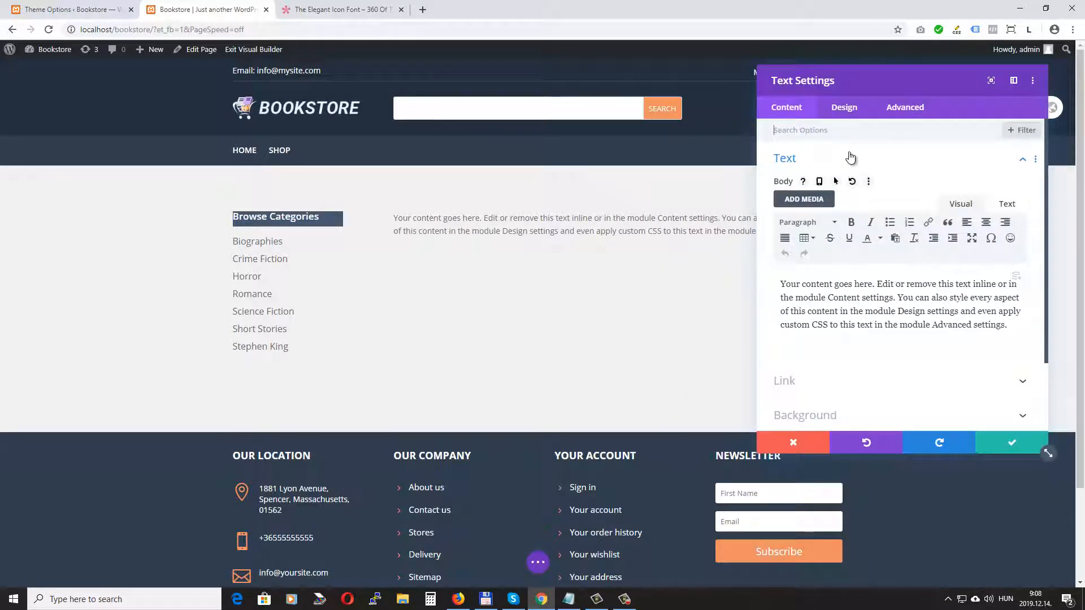
{"action": "left_click", "coordinate": [841, 107]}
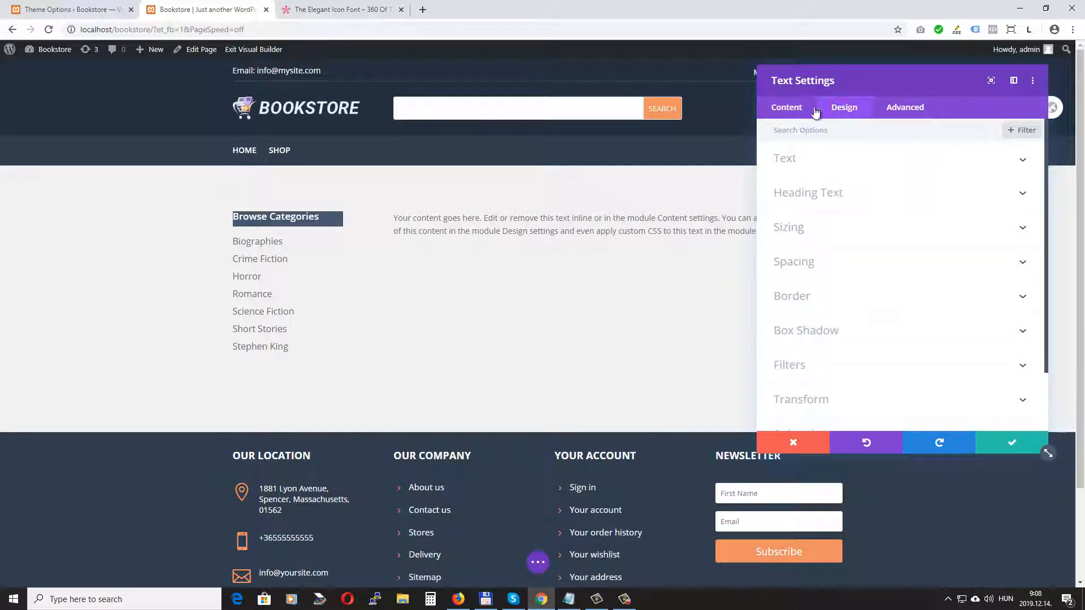
{"action": "left_click", "coordinate": [939, 169]}
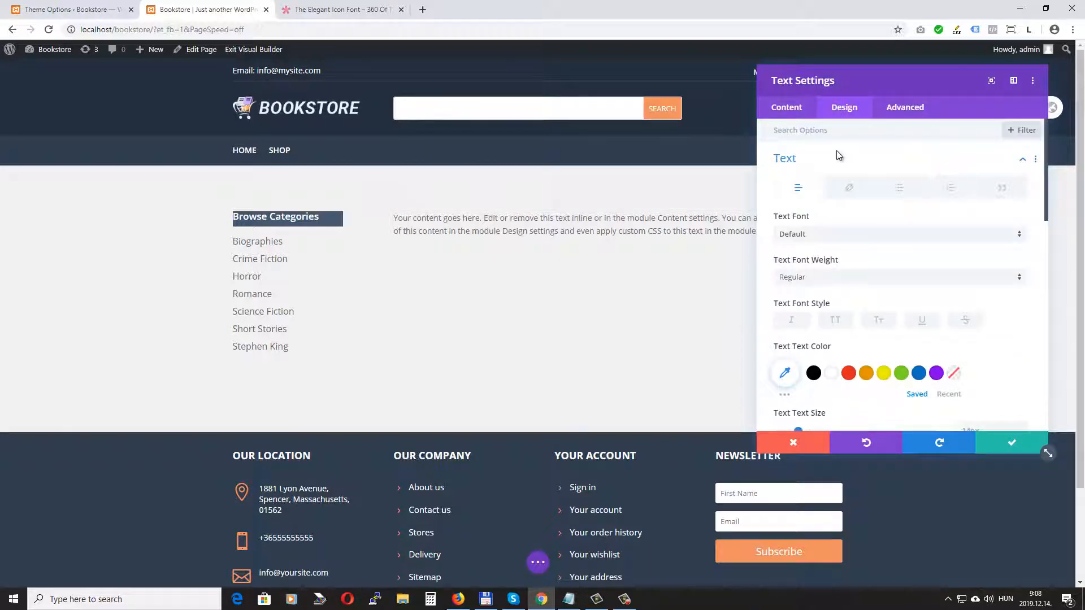
{"action": "left_click", "coordinate": [842, 235]}
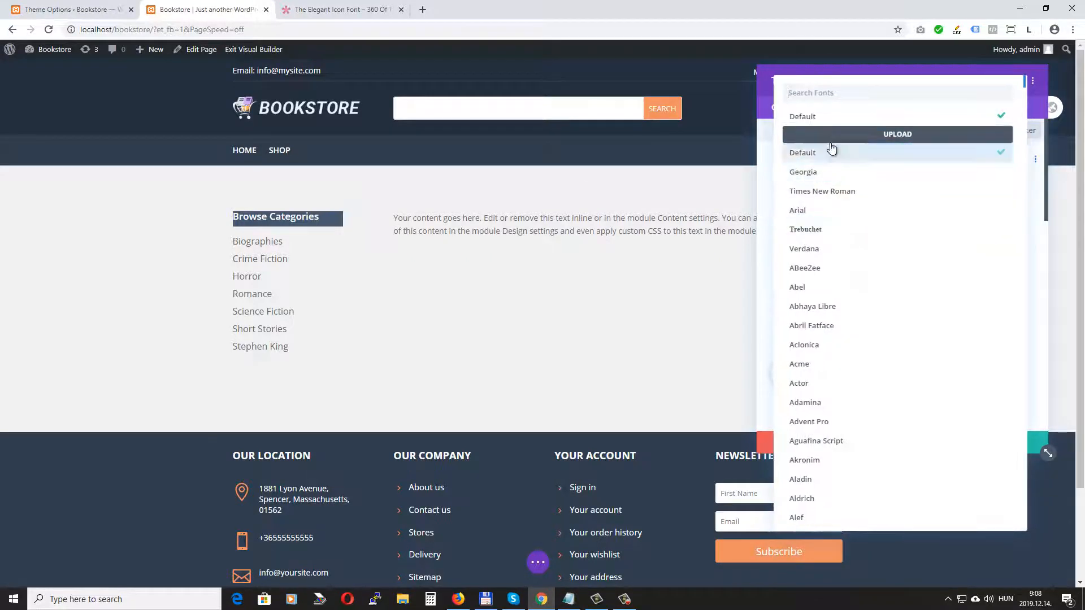
{"action": "left_click", "coordinate": [892, 136]}
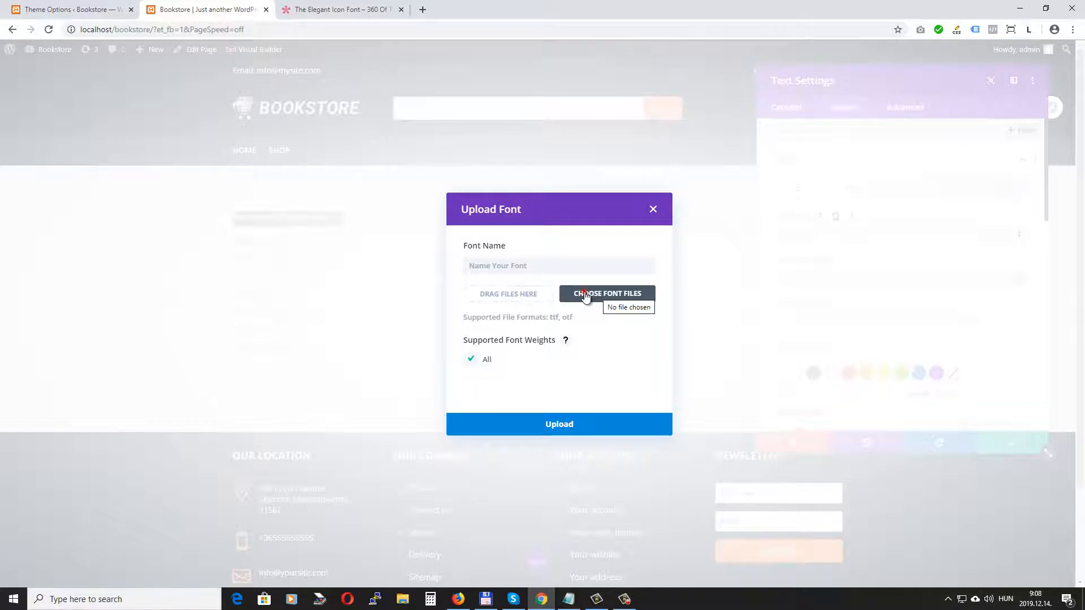
Choose the ElegantIcons TrueType file from the elegant_font > HTML CSS > fonts folder as the font to upload
{"action": "left_click", "coordinate": [584, 295]}
{"action": "double_click", "coordinate": [190, 92]}
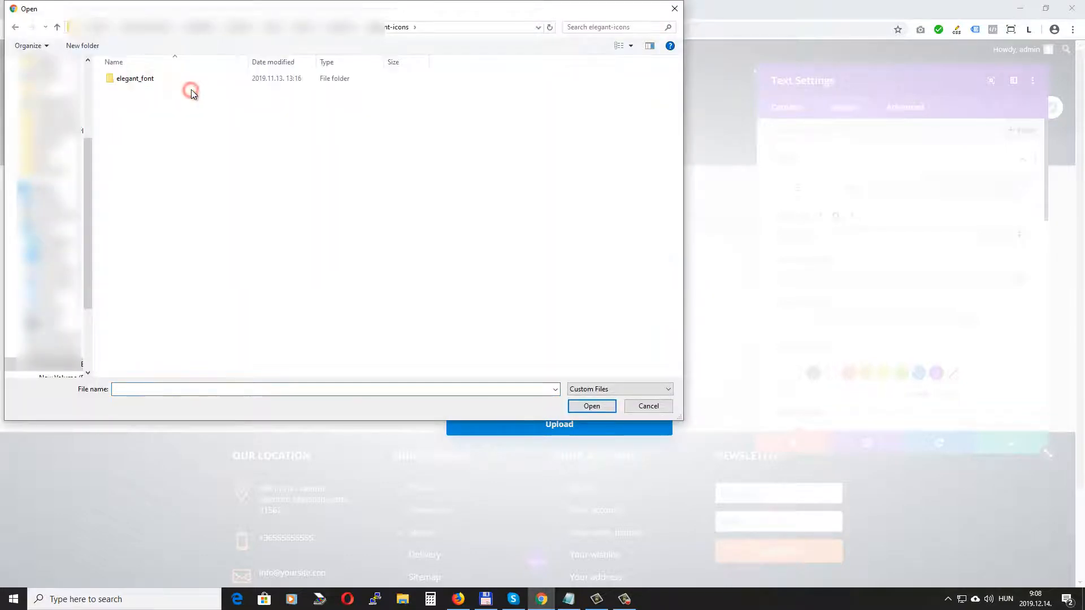
{"action": "double_click", "coordinate": [129, 78]}
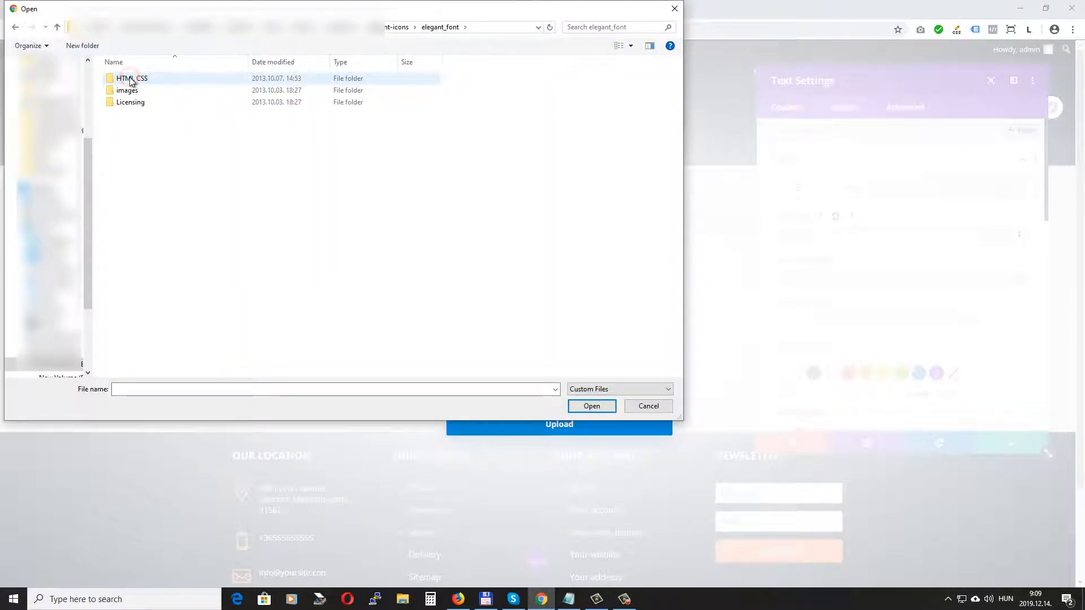
{"action": "double_click", "coordinate": [130, 78]}
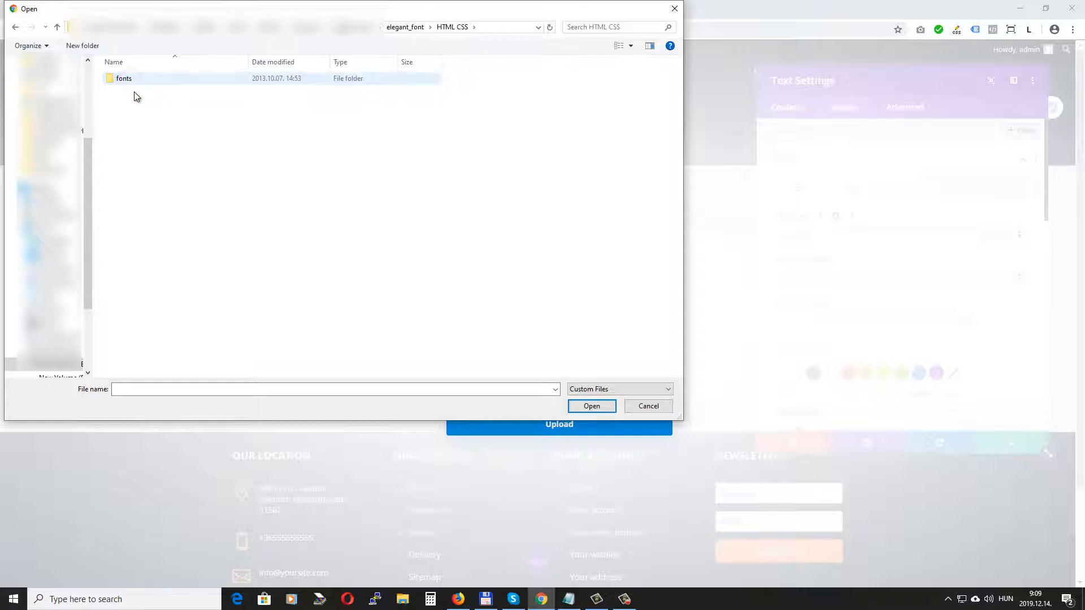
{"action": "double_click", "coordinate": [146, 79]}
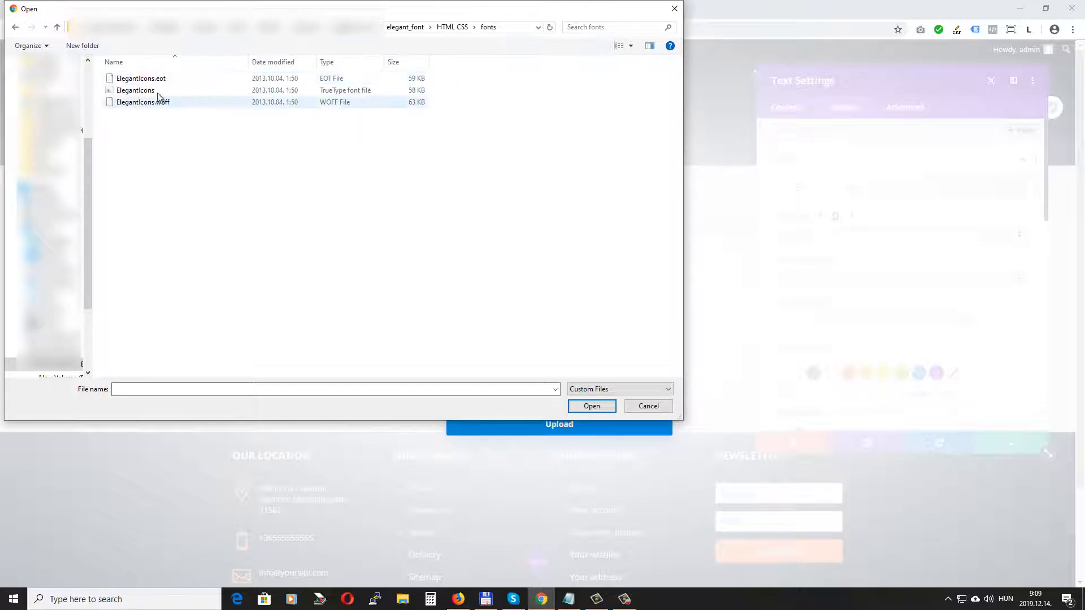
{"action": "left_click", "coordinate": [158, 91]}
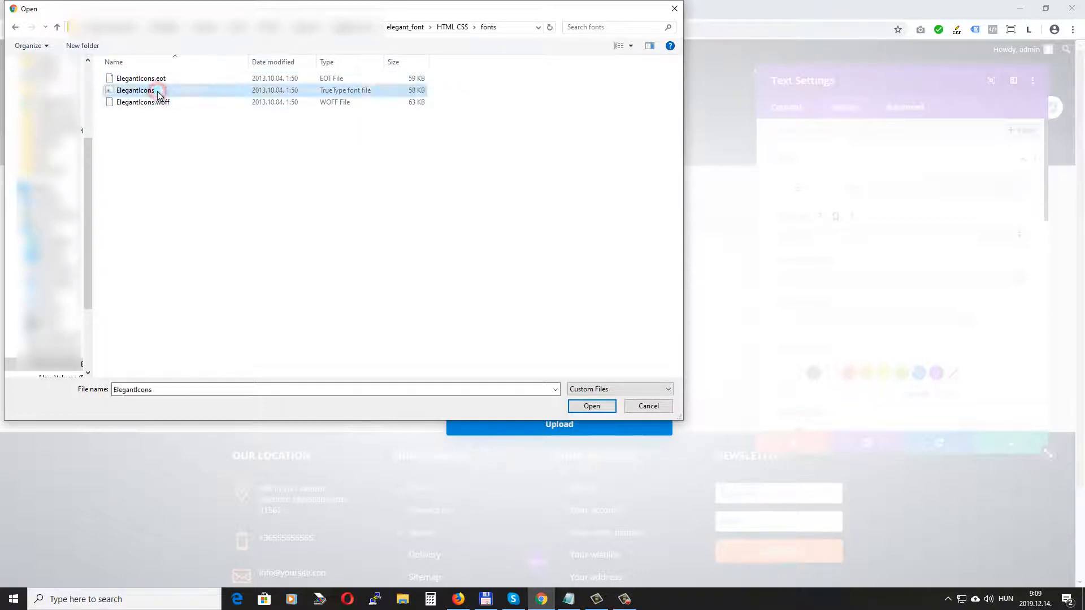
{"action": "left_click", "coordinate": [594, 407]}
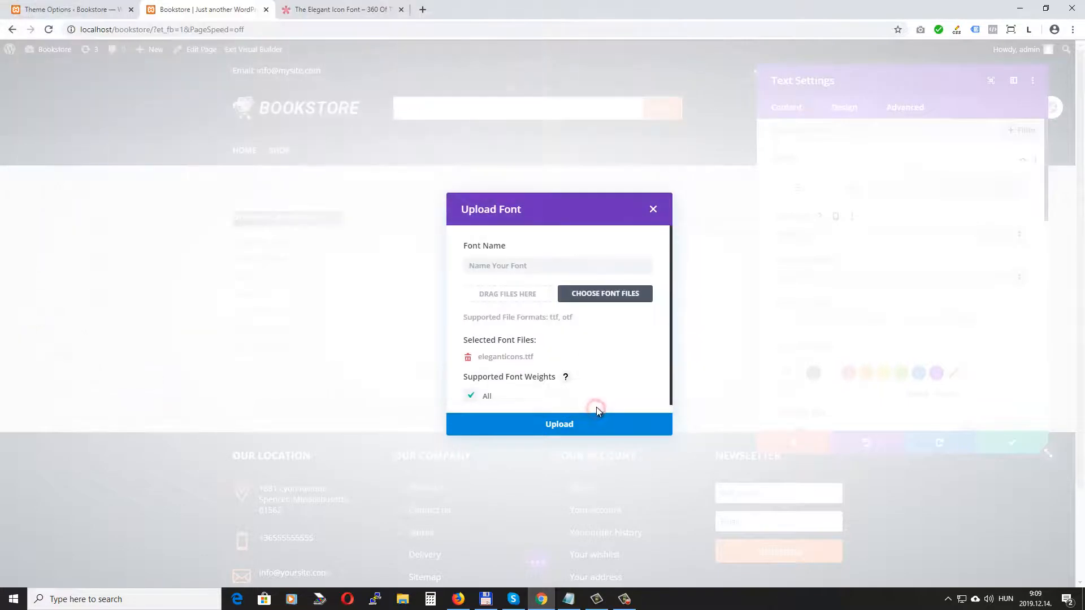
Name the font Elegant Icons and try to upload it
{"action": "left_click", "coordinate": [497, 269]}
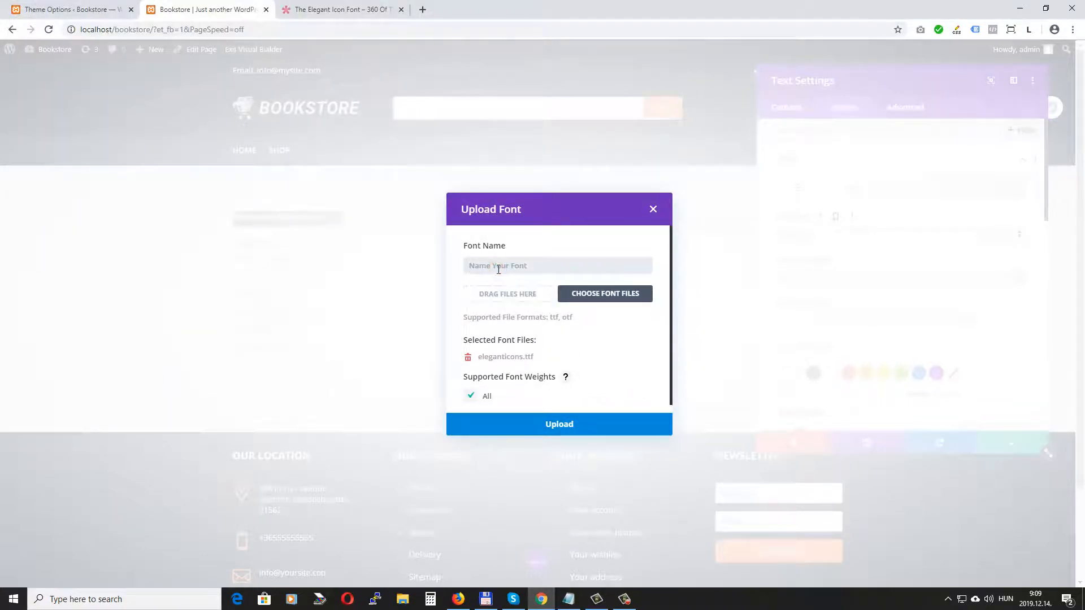
{"action": "type", "text": "Elegant Icons"}
{"action": "left_click", "coordinate": [558, 427]}
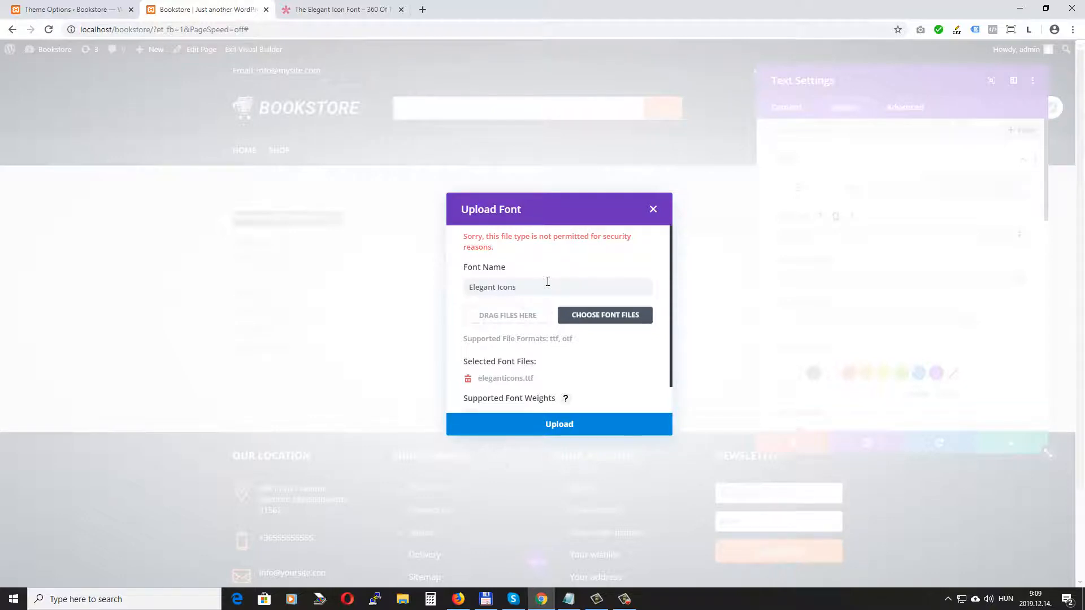
Switch to File Explorer and open wp-config from the bookstore folder in EditPlus
{"action": "left_click", "coordinate": [403, 600]}
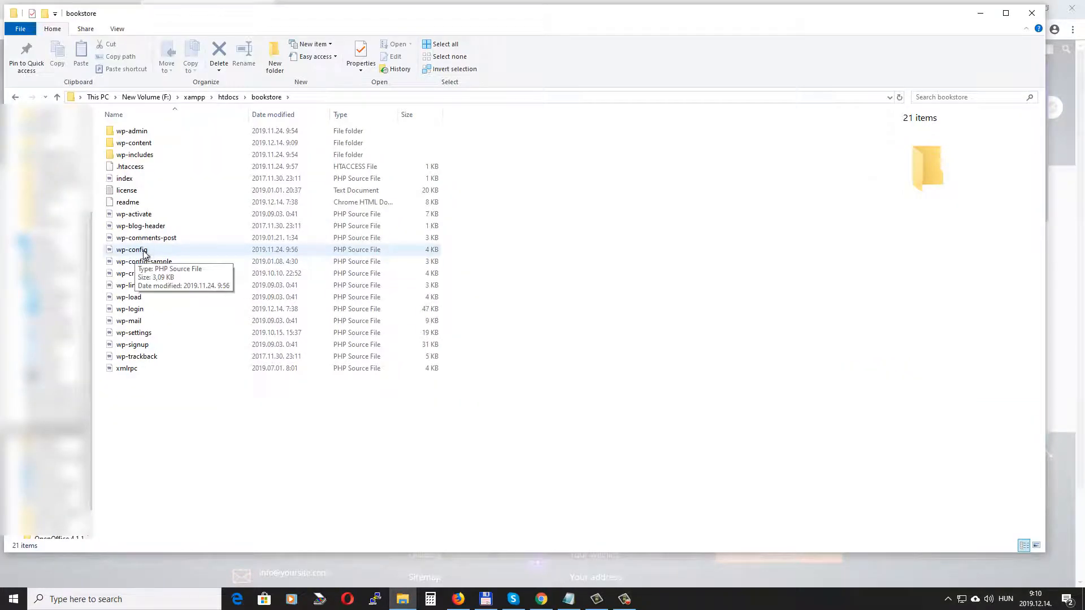
{"action": "left_click", "coordinate": [144, 253]}
{"action": "right_click", "coordinate": [173, 257]}
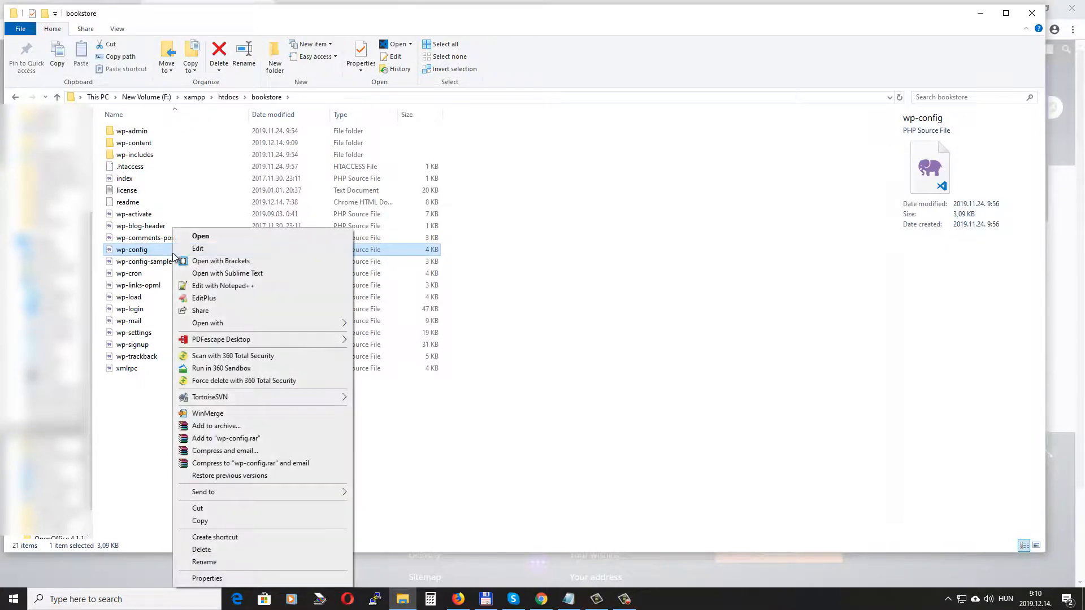
{"action": "left_click", "coordinate": [214, 300]}
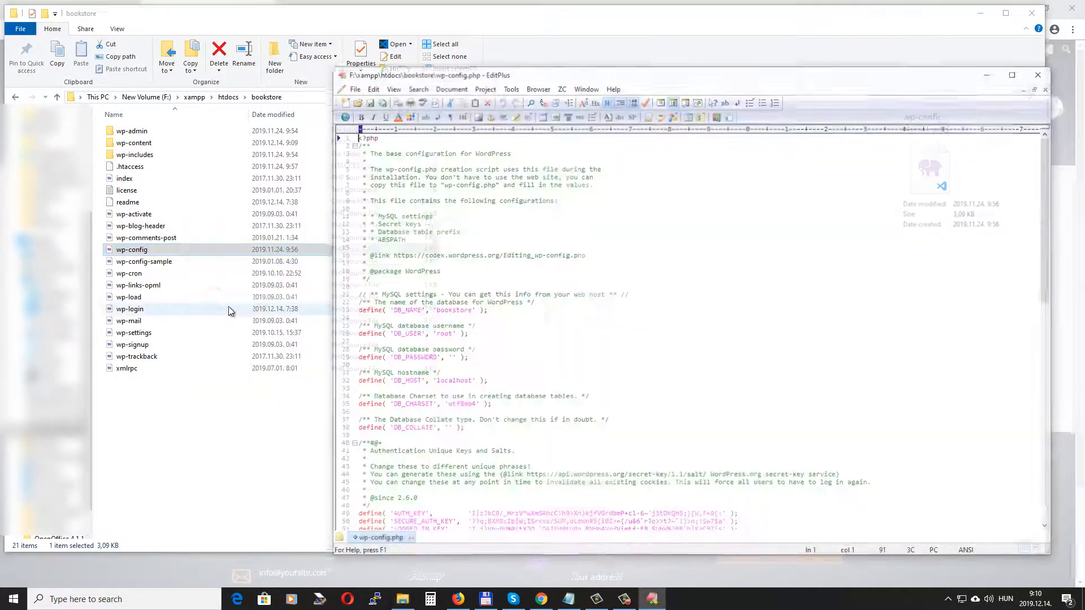
Add define('ALLOW_UNFILTERED_UPLOADS', true); below the WP_DEBUG line, save wp-config.php, and close the editor and the folder window
{"action": "scroll", "coordinate": [542, 355], "scroll_direction": "down", "scroll_amount": 15}
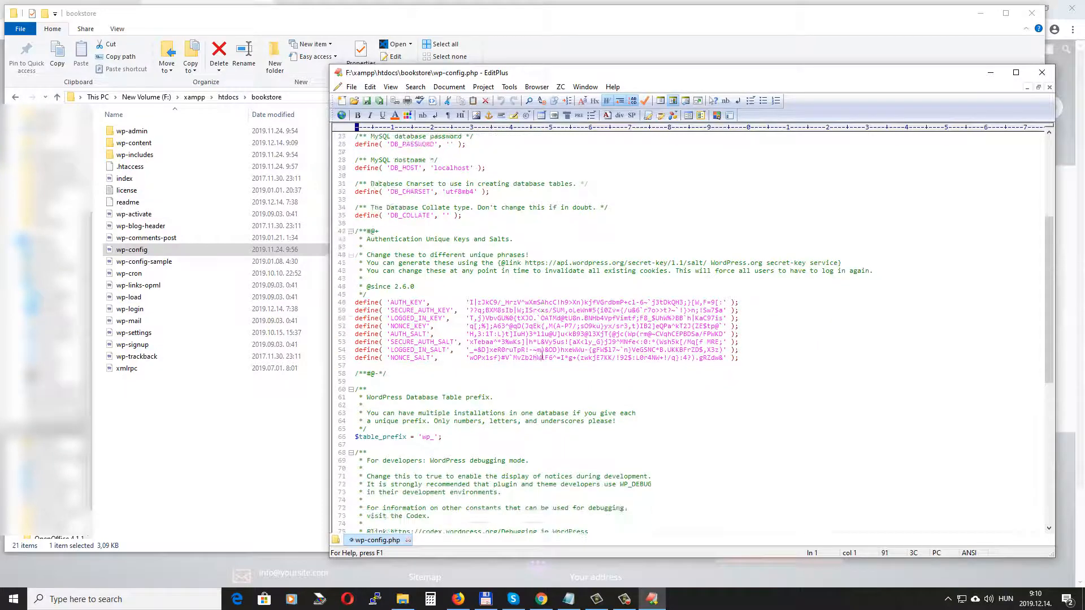
{"action": "scroll", "coordinate": [542, 355], "scroll_direction": "down", "scroll_amount": 2}
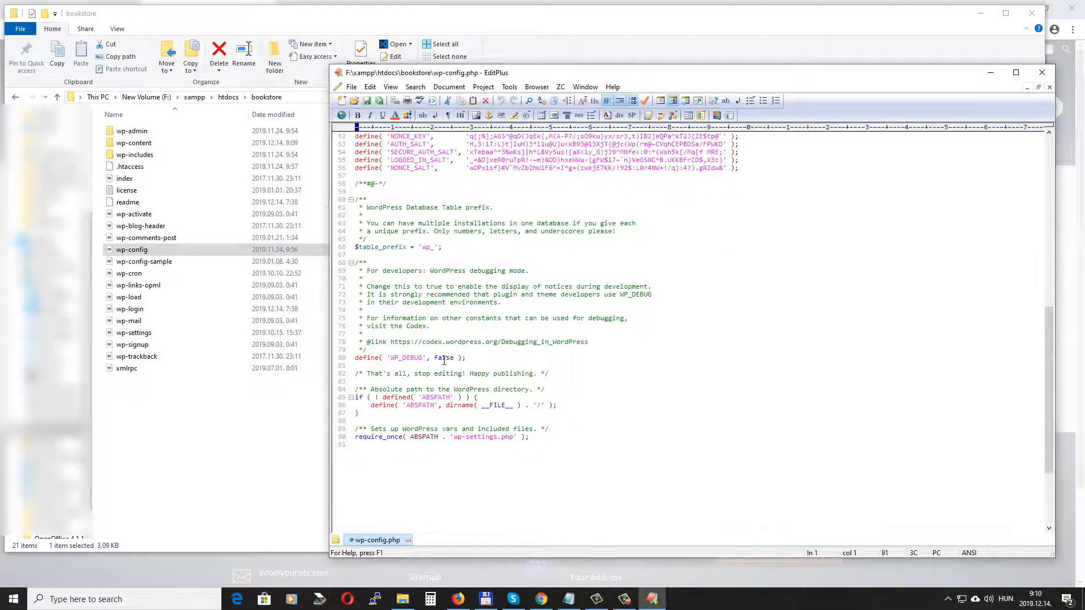
{"action": "left_click", "coordinate": [479, 362]}
{"action": "key", "text": "Return"}
{"action": "type", "text": "define('ALLOW_UNFILTERED_UPLOADS', true);"}
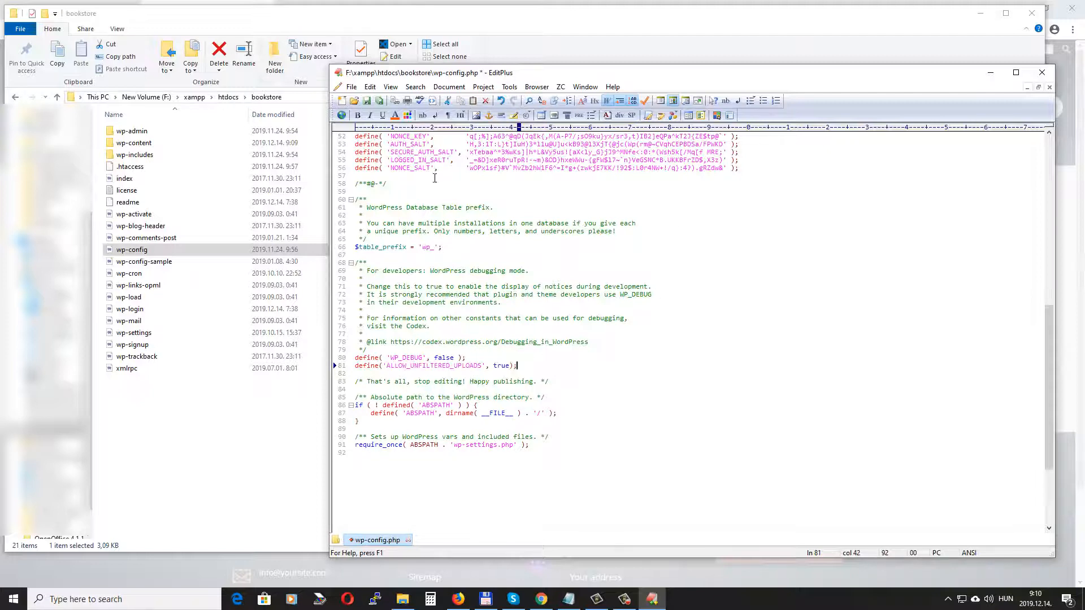
{"action": "left_click", "coordinate": [368, 102]}
{"action": "left_click", "coordinate": [1042, 73]}
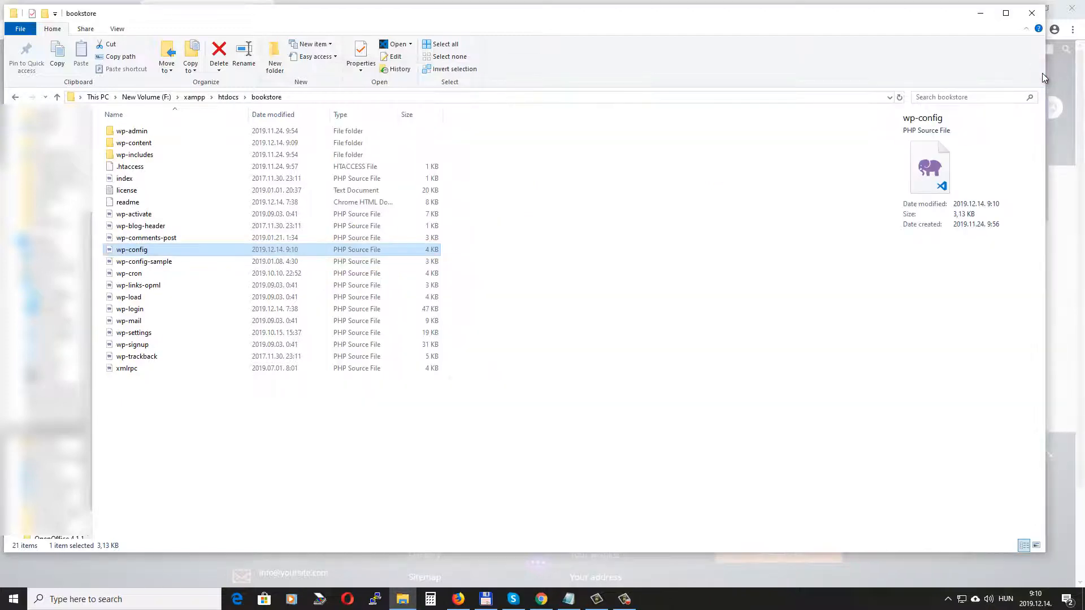
{"action": "left_click", "coordinate": [1031, 14]}
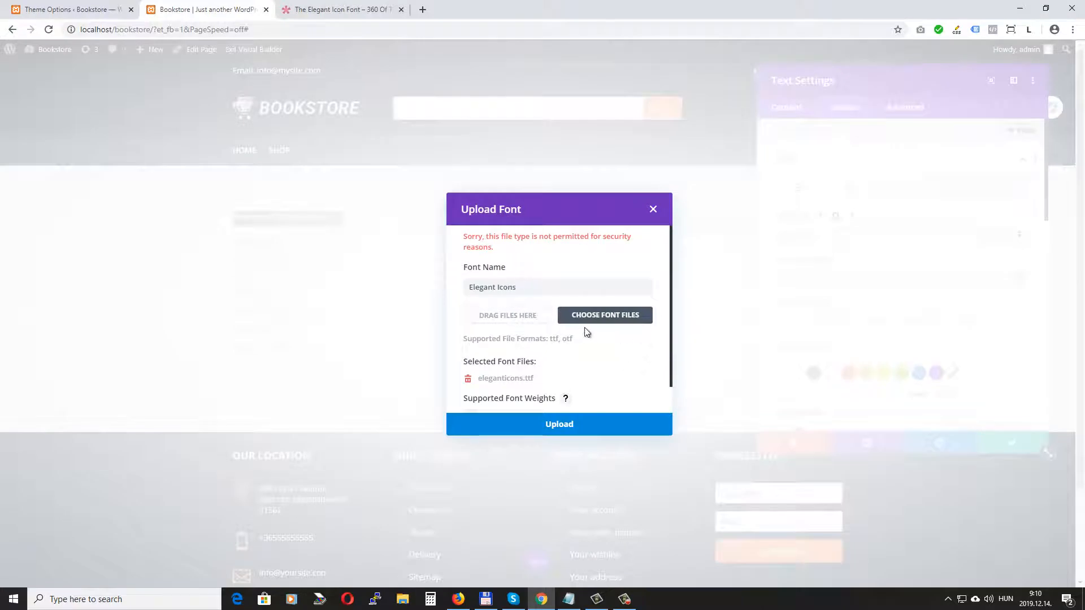
Upload the Elegant Icons font again and close the Text module settings without keeping the font change
{"action": "left_click", "coordinate": [562, 425]}
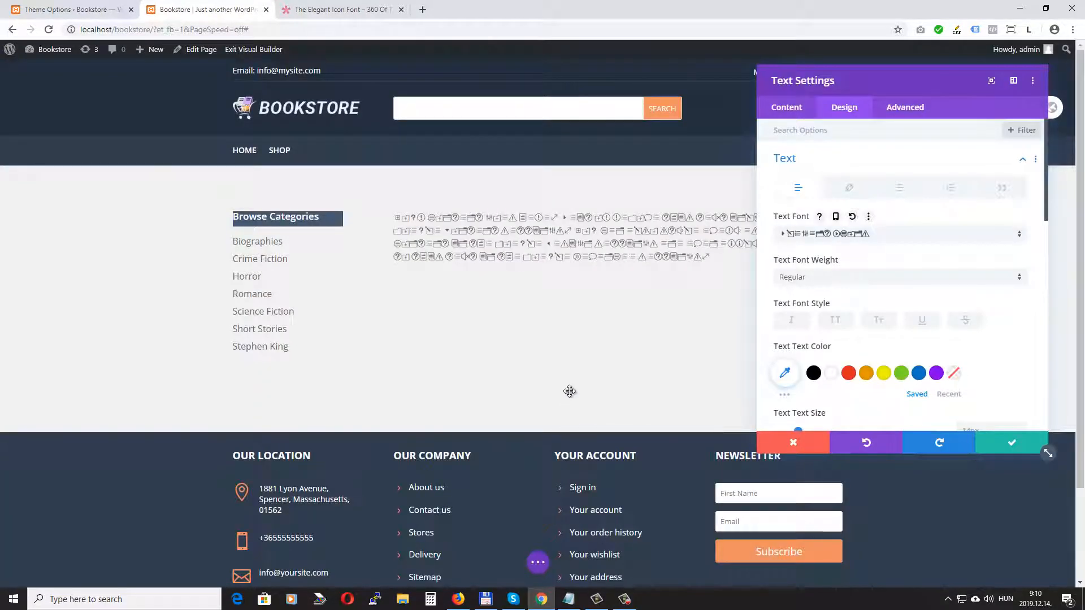
{"action": "key", "text": "Escape"}
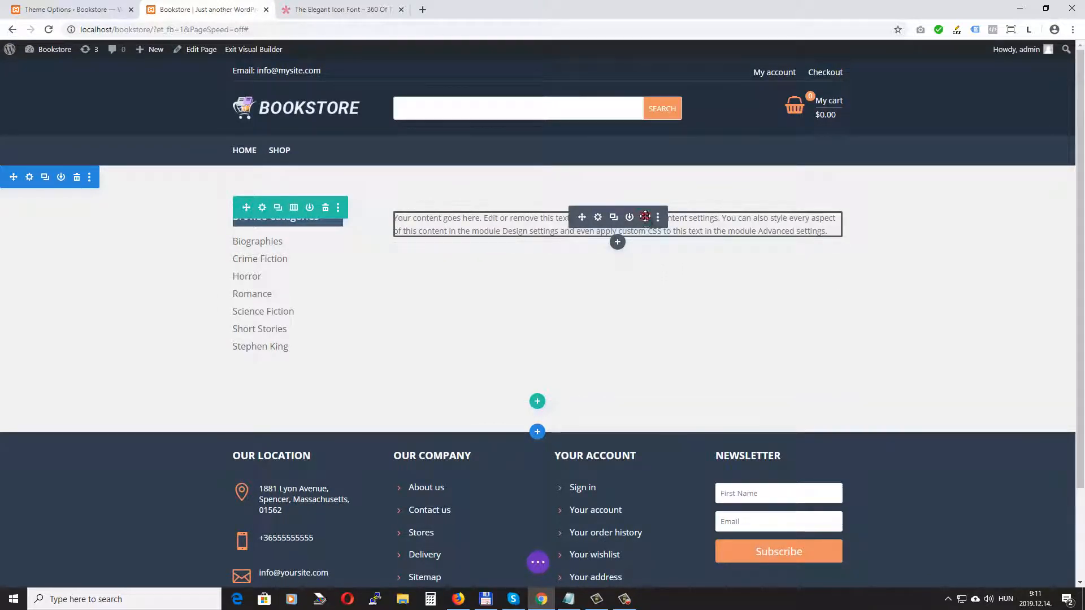
Delete the placeholder text module beside the categories list and exit the Visual Builder, discarding the unsaved changes
{"action": "left_click", "coordinate": [645, 216]}
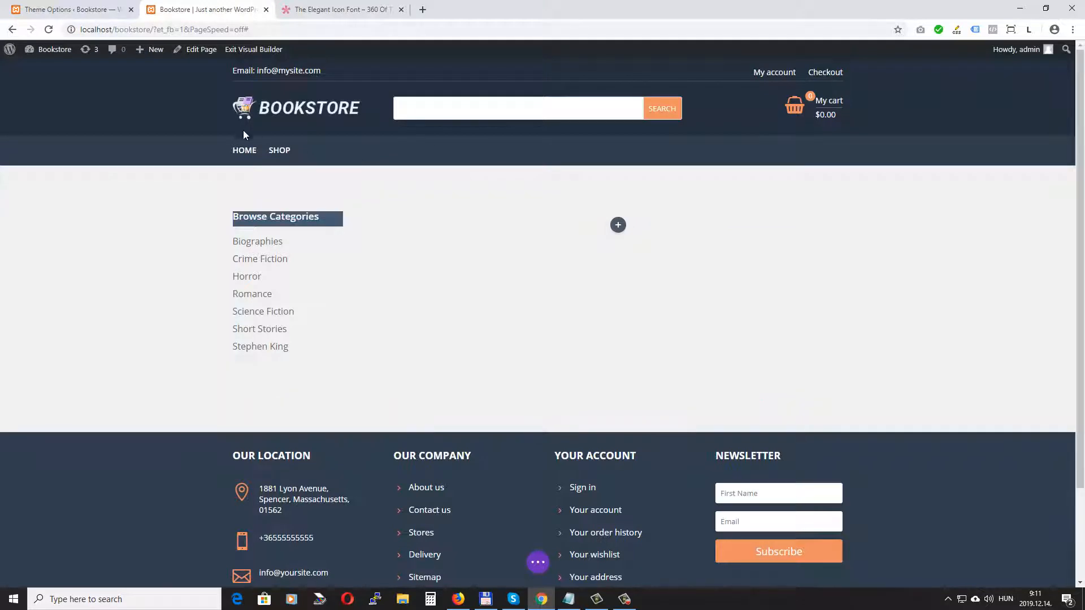
{"action": "left_click", "coordinate": [253, 49]}
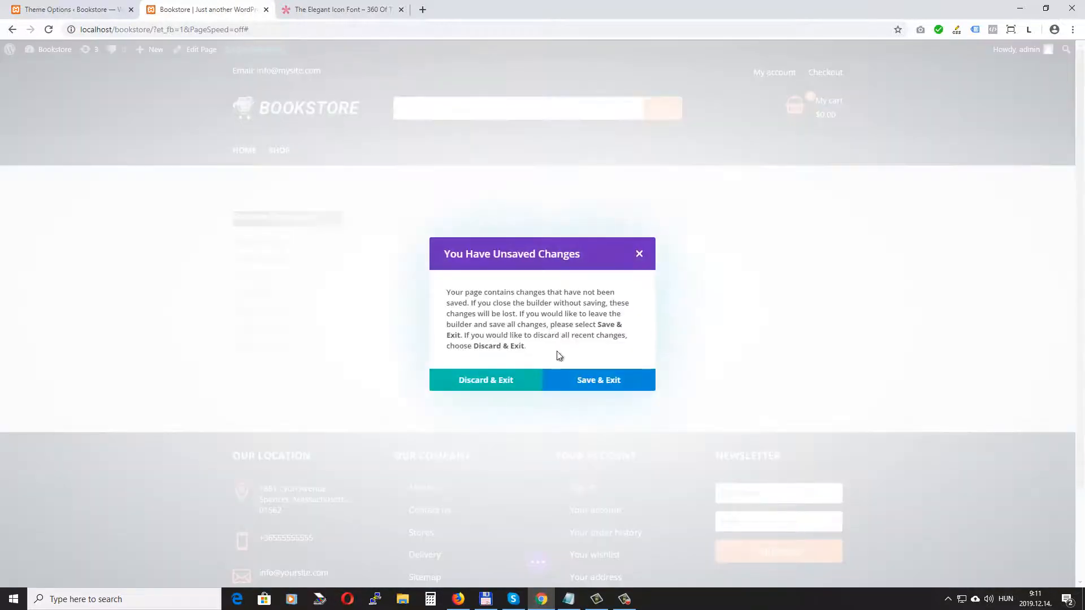
{"action": "left_click", "coordinate": [491, 383]}
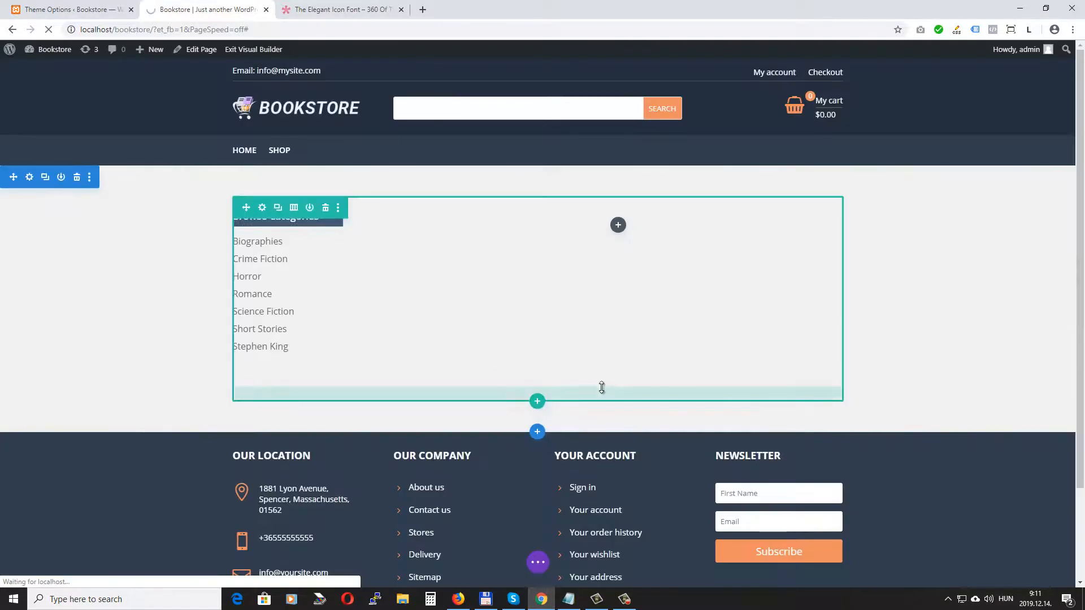
Examine the Elegant Icon Font page's unicode reference guide for the codes of the listed icons
{"action": "left_click", "coordinate": [343, 10]}
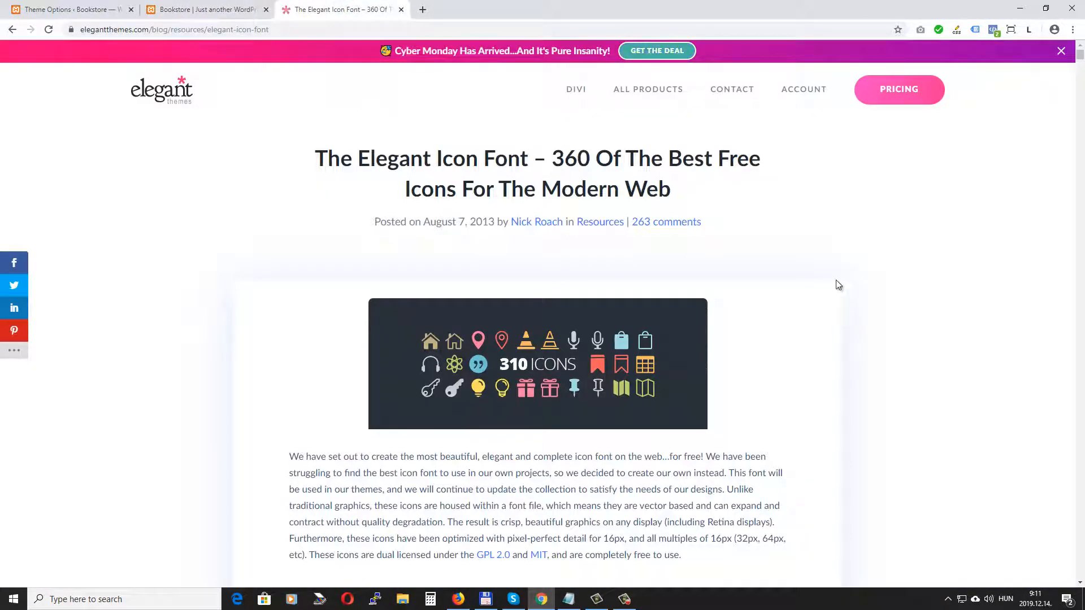
{"action": "scroll", "coordinate": [823, 317], "scroll_direction": "down", "scroll_amount": 1}
{"action": "scroll", "coordinate": [823, 318], "scroll_direction": "down", "scroll_amount": 20}
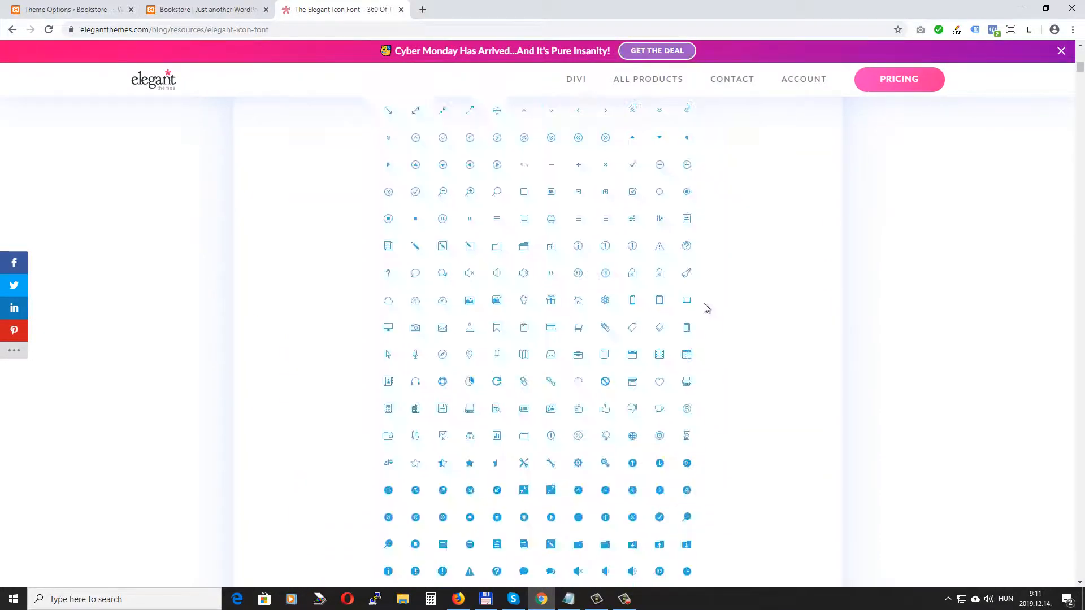
{"action": "scroll", "coordinate": [662, 308], "scroll_direction": "down", "scroll_amount": 9}
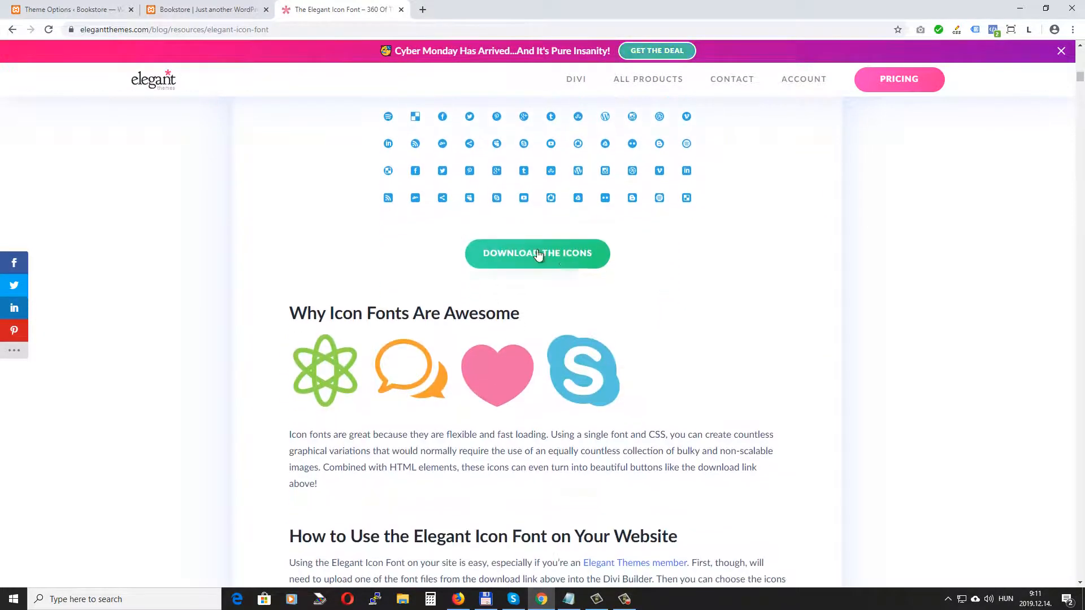
{"action": "scroll", "coordinate": [590, 281], "scroll_direction": "down", "scroll_amount": 15}
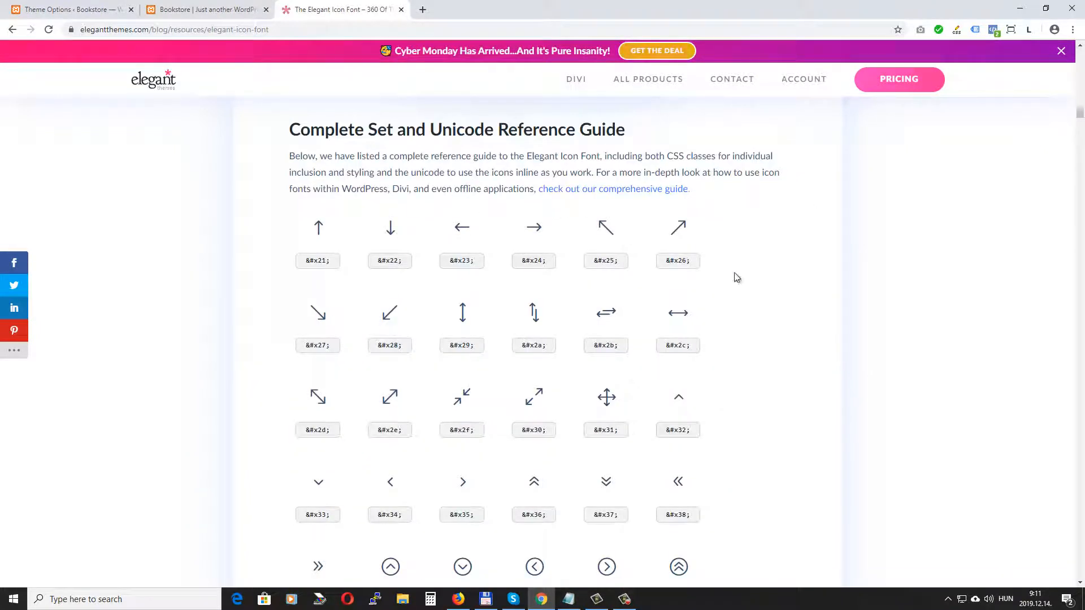
{"action": "scroll", "coordinate": [603, 297], "scroll_direction": "down", "scroll_amount": 2}
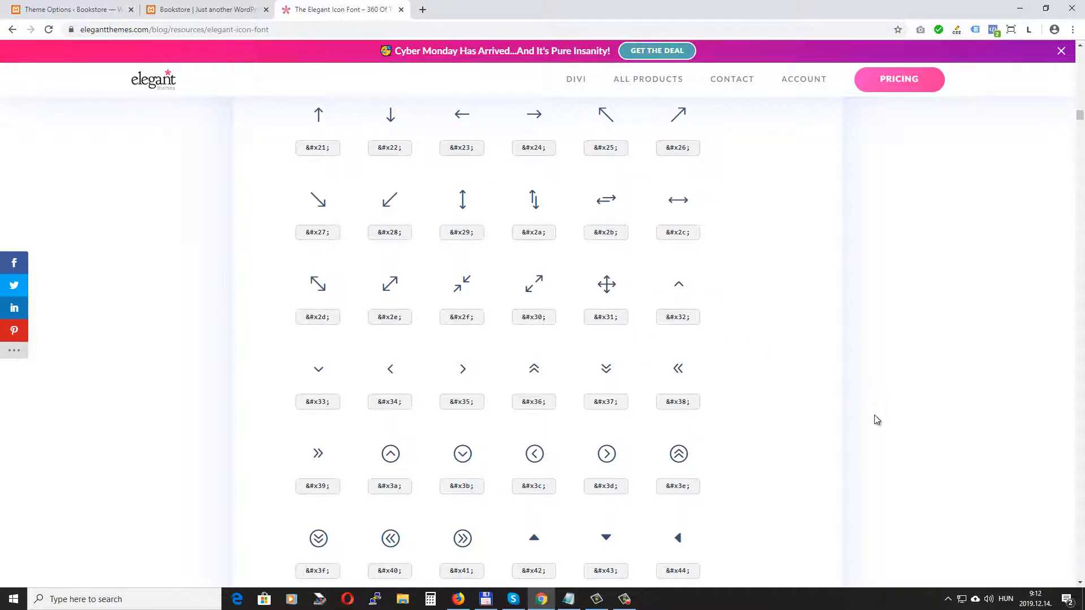
{"action": "scroll", "coordinate": [874, 419], "scroll_direction": "down", "scroll_amount": 12}
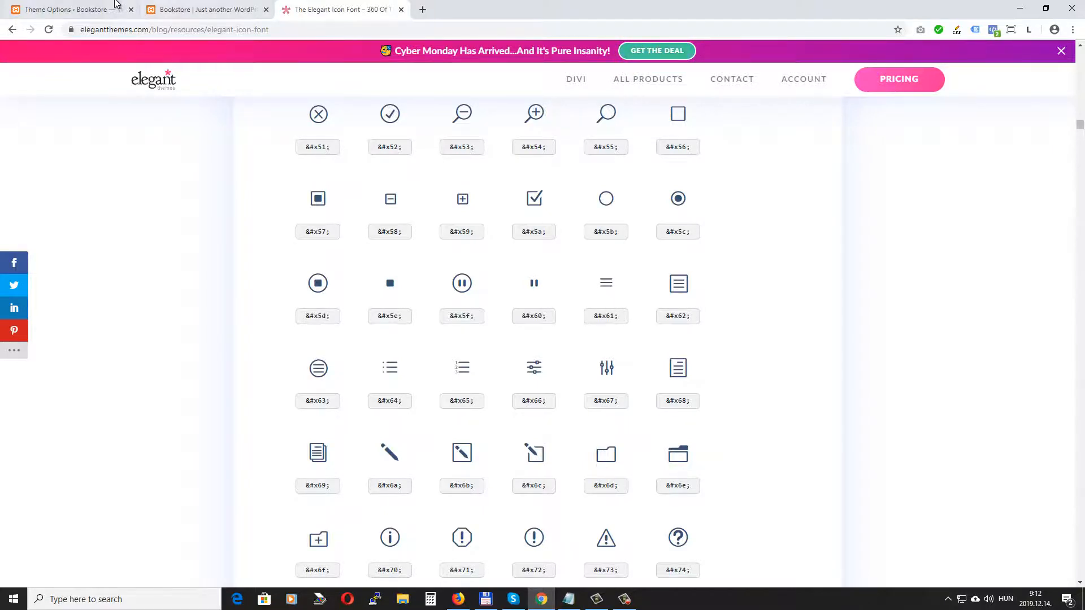
Append a Custom CSS rule for #home-browse-cat > #woocommerce_product_categories-2 > h4.widgettitle:before with color #ffffff, content "\61", font-size 26px, font-family 'ETmodules', position relative, top 6px
{"action": "left_click", "coordinate": [63, 10]}
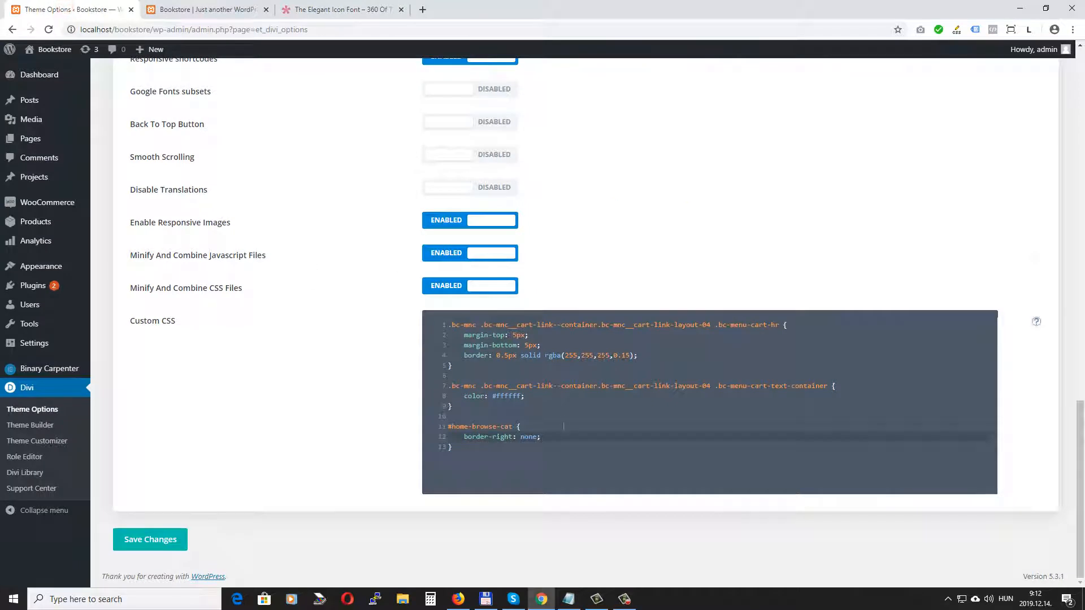
{"action": "left_click", "coordinate": [541, 448]}
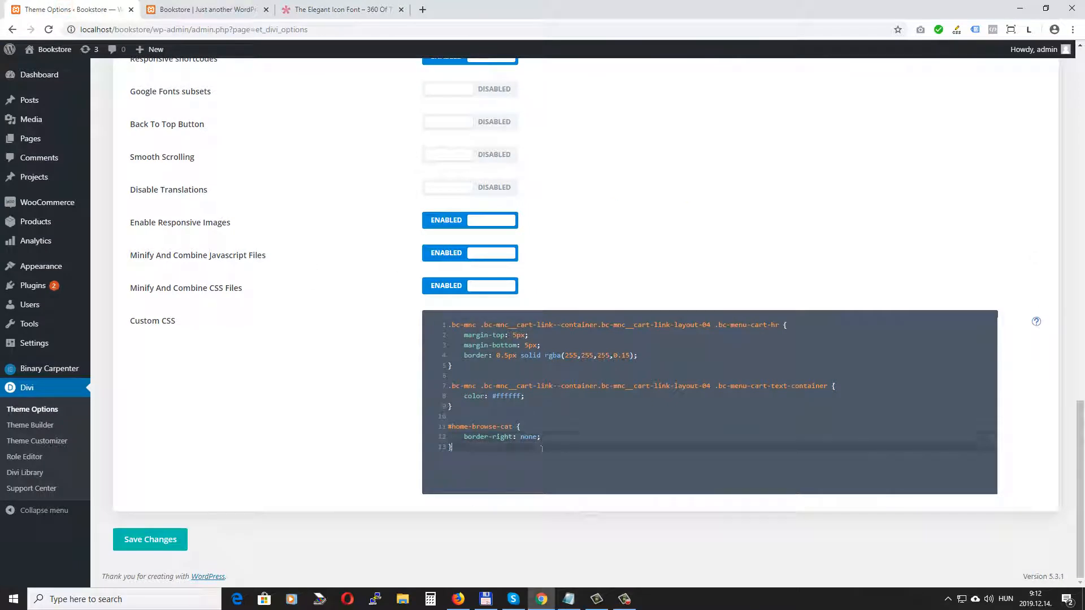
{"action": "key", "text": "Return"}
{"action": "key", "text": "Return"}
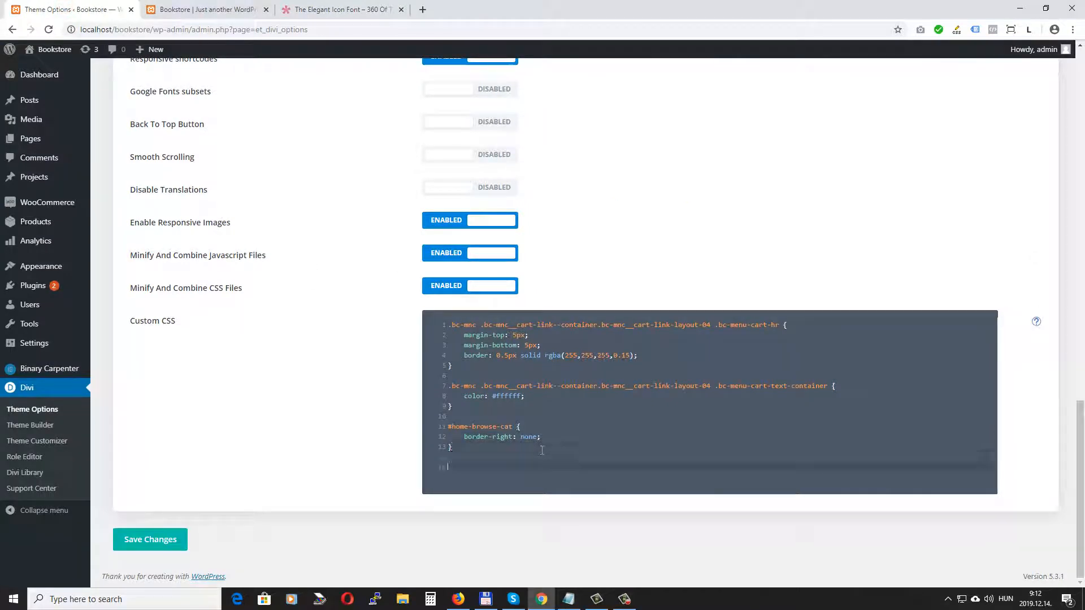
{"action": "type", "text": "#home-browse-cat > #woocommerce_product_categories-2 > h4.widgettitle:before {     color: #ffffff;     content: \"\\61\";     font-size: 26px;     font-family: 'ETmodules';     position: relative;     top: 6px; }"}
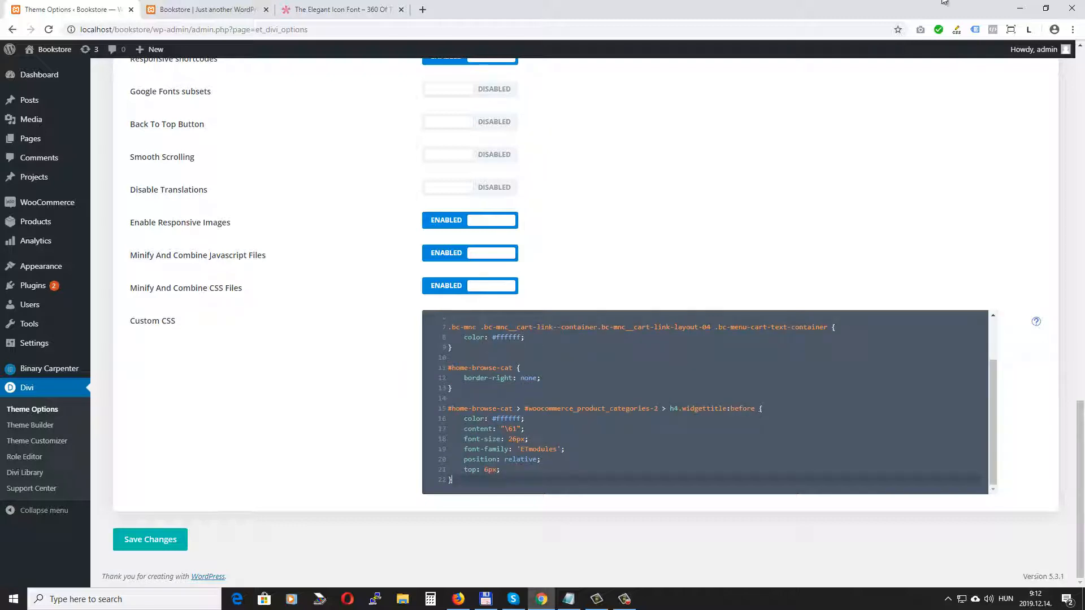
Save the theme options and reload the Bookstore home page
{"action": "left_click", "coordinate": [147, 544]}
{"action": "left_click", "coordinate": [209, 10]}
{"action": "left_click", "coordinate": [49, 29]}
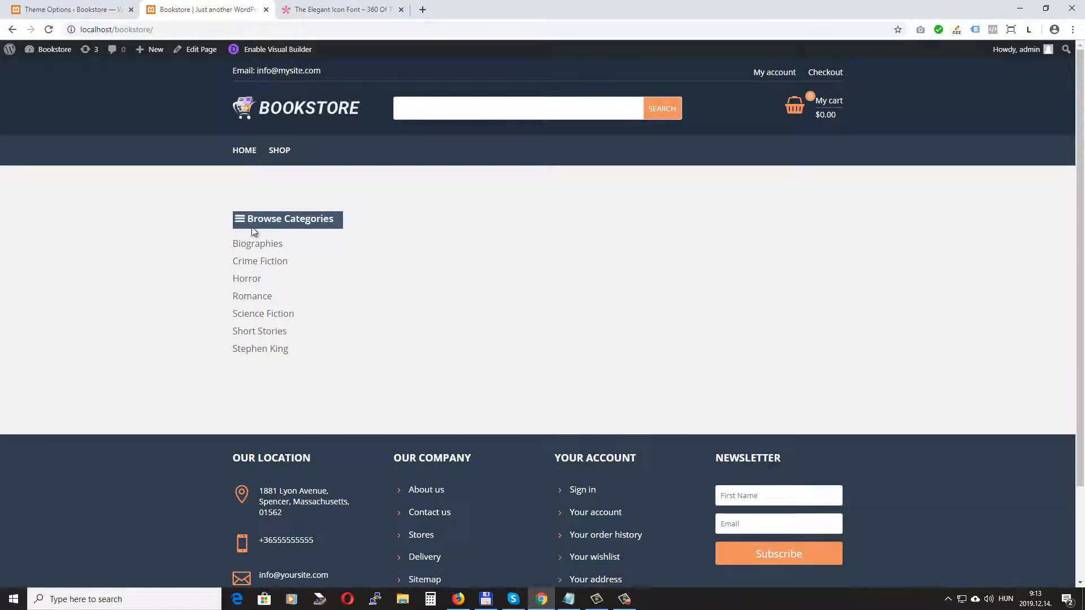
Examine the color and content lines of the new icon rule, and look up the three-line menu icon's code in the icon reference guide
{"action": "left_click", "coordinate": [86, 7]}
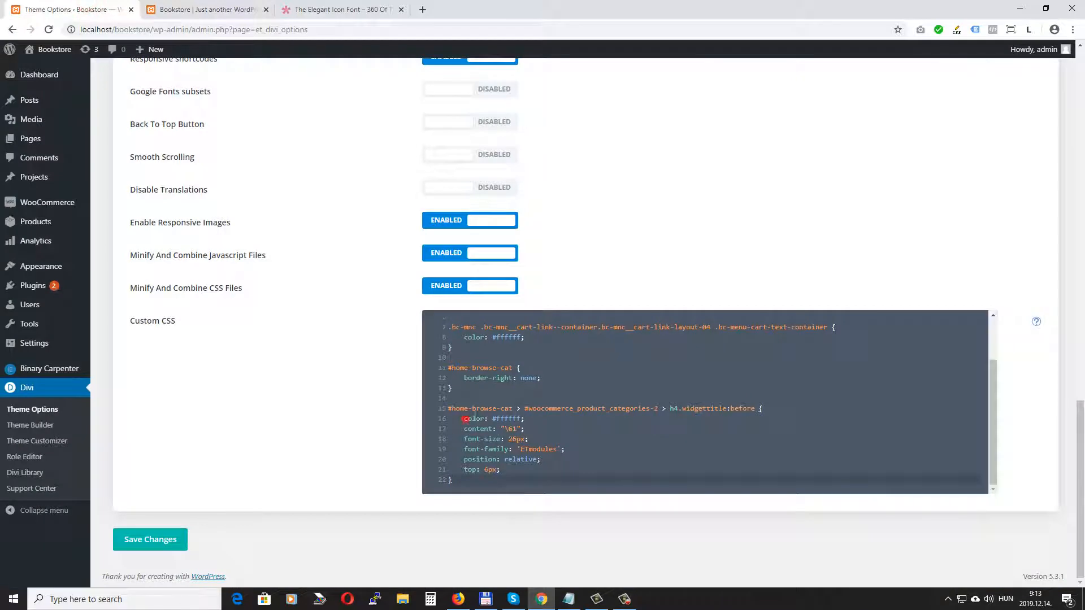
{"action": "left_click", "coordinate": [465, 419]}
{"action": "left_click", "coordinate": [531, 418]}
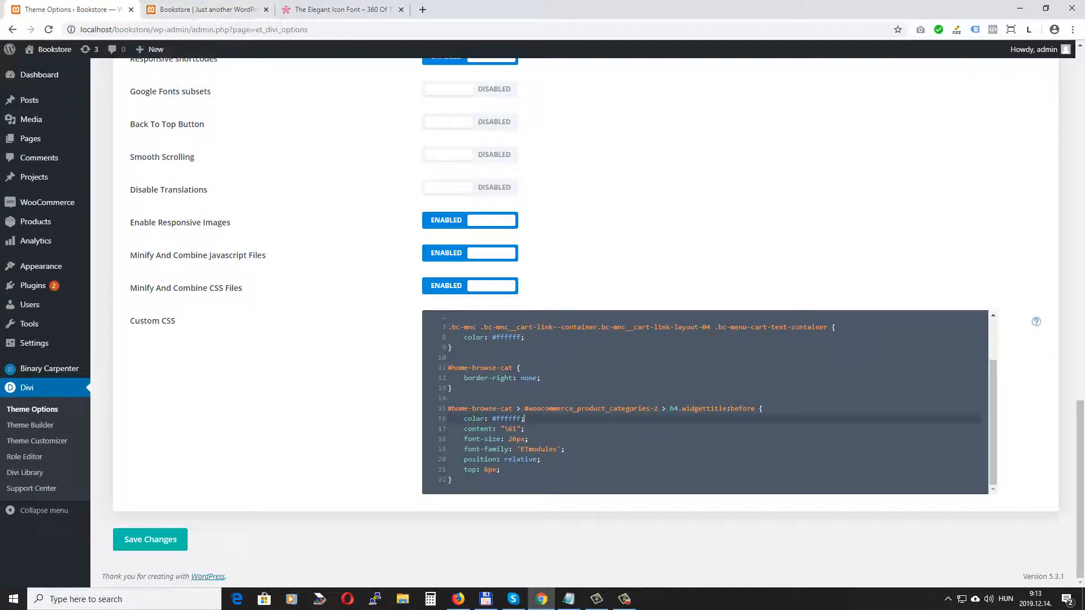
{"action": "left_click", "coordinate": [510, 430]}
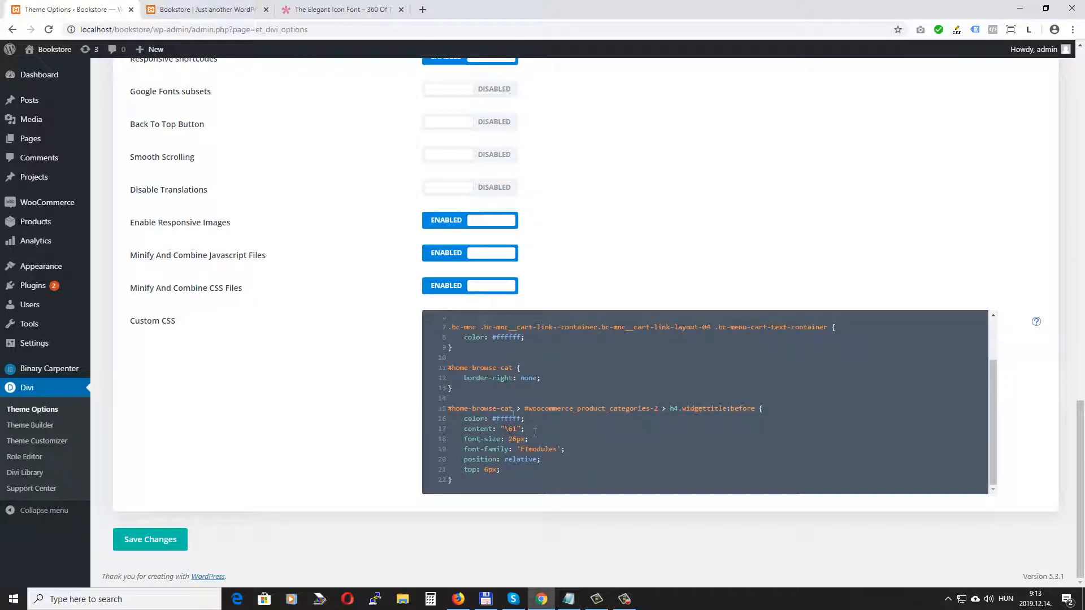
{"action": "left_click", "coordinate": [315, 9]}
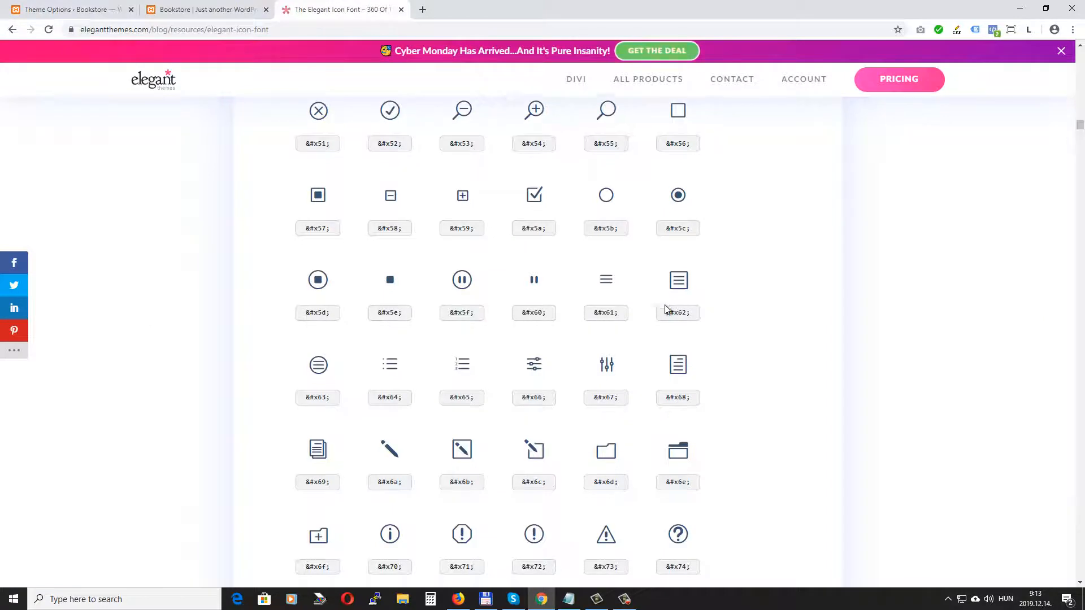
{"action": "scroll", "coordinate": [665, 309], "scroll_direction": "down", "scroll_amount": 1}
{"action": "left_click_drag", "start_coordinate": [591, 259], "coordinate": [615, 265]}
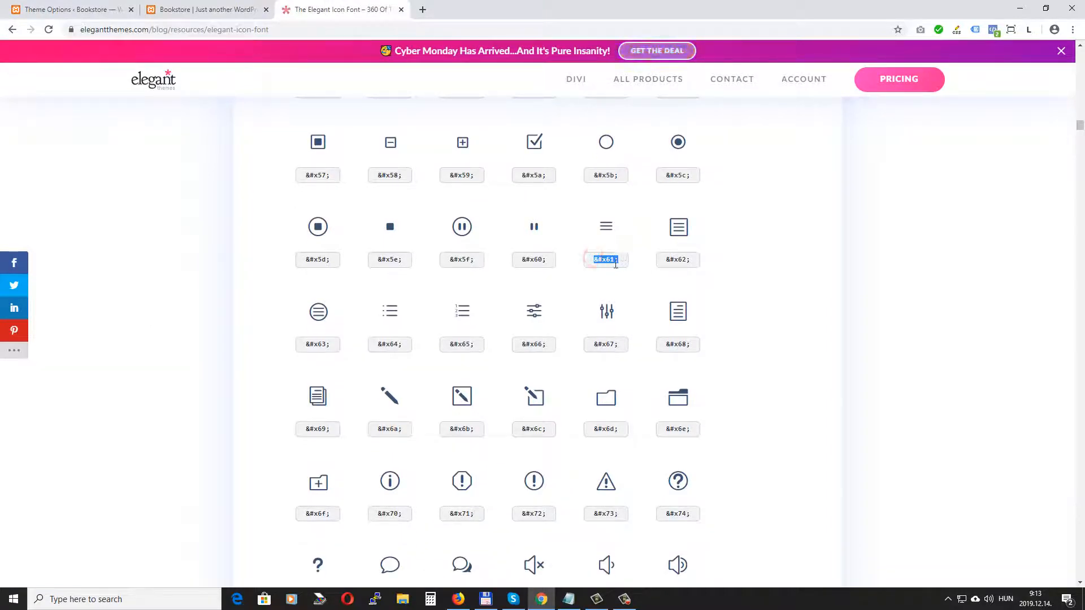
{"action": "left_click", "coordinate": [614, 262]}
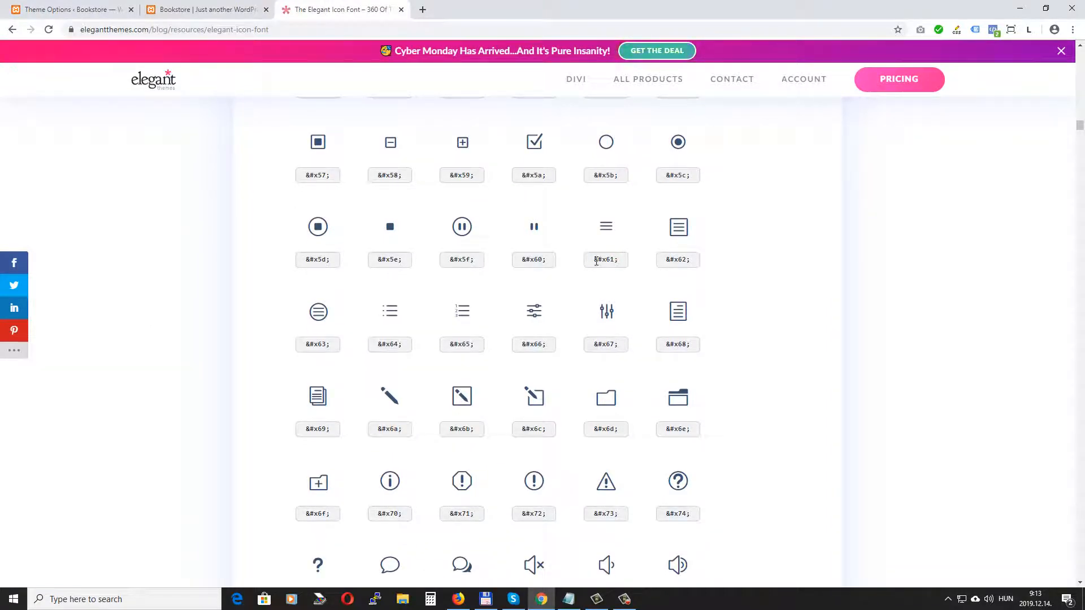
{"action": "left_click_drag", "start_coordinate": [596, 261], "coordinate": [617, 262]}
{"action": "left_click", "coordinate": [619, 260]}
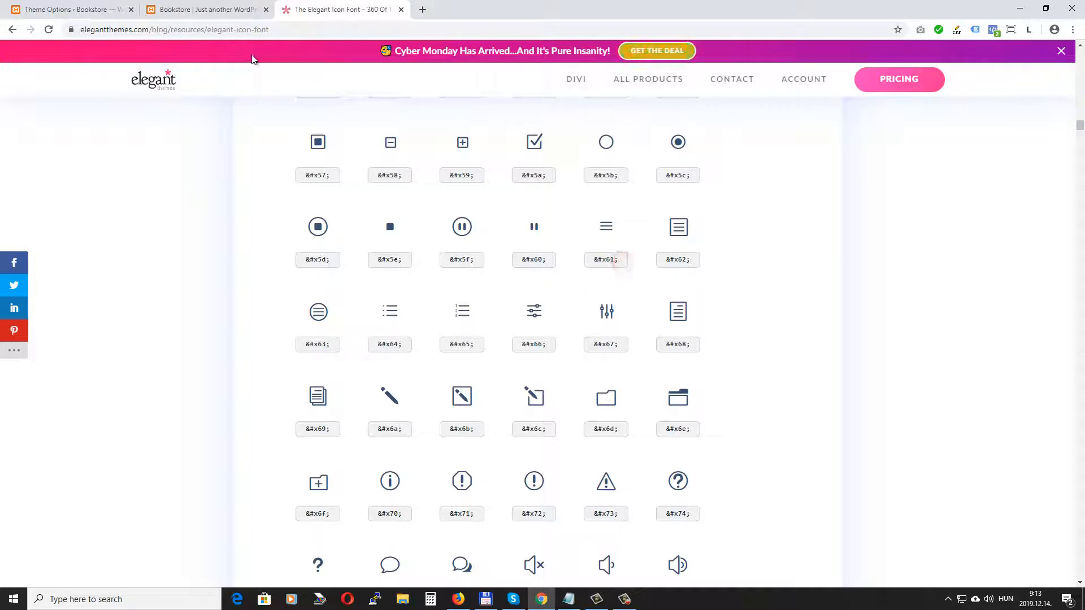
Compare the menu icon's reference code with the rule's content value, and check the remaining icon rule lines against the home page's Browse Categories heading
{"action": "left_click", "coordinate": [85, 8]}
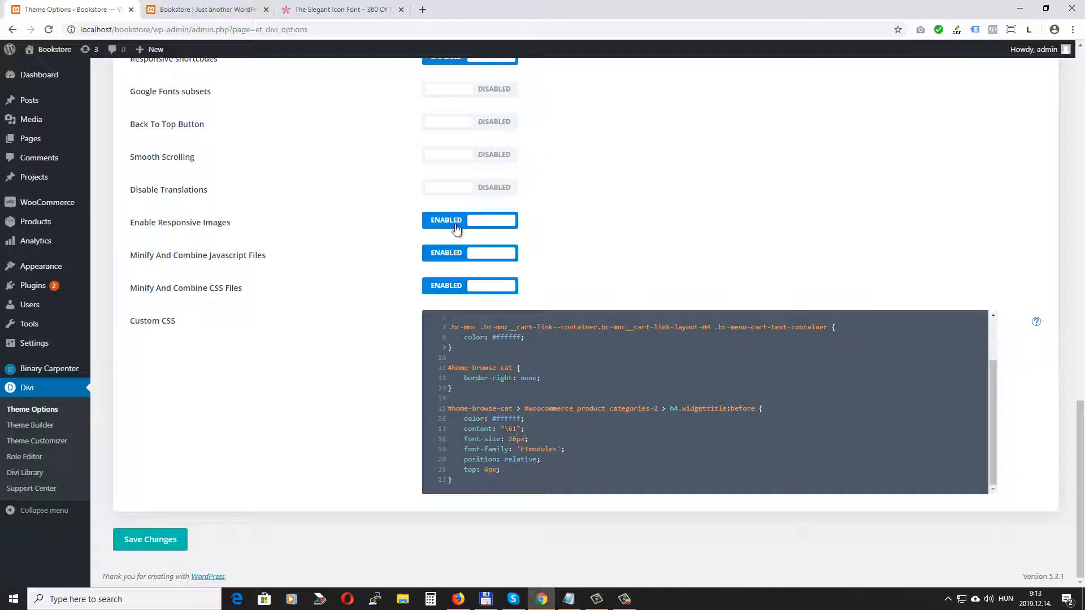
{"action": "left_click", "coordinate": [226, 10]}
{"action": "left_click", "coordinate": [339, 9]}
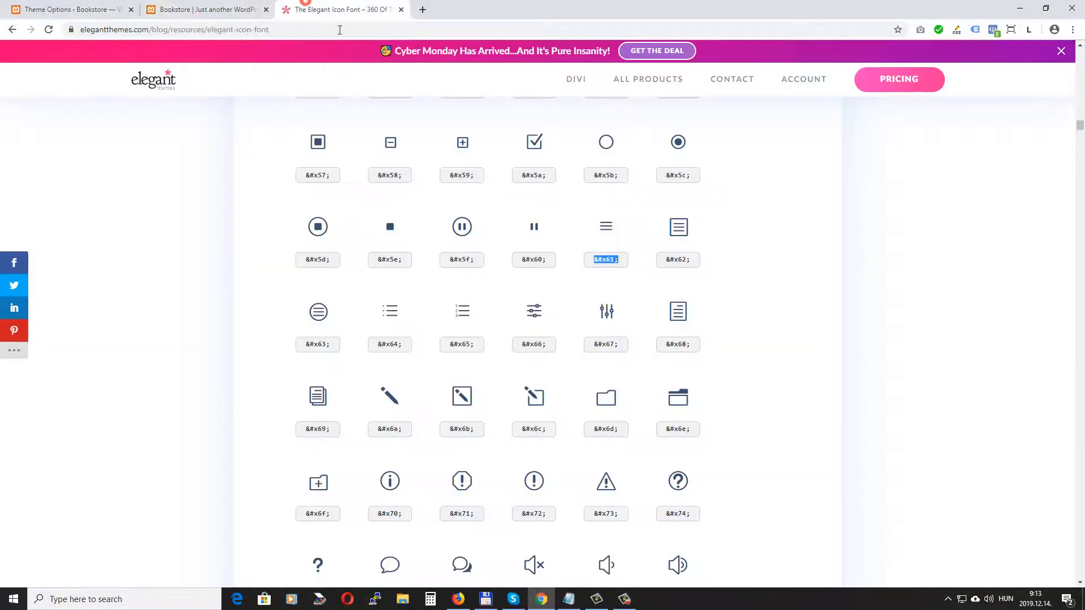
{"action": "left_click", "coordinate": [617, 260]}
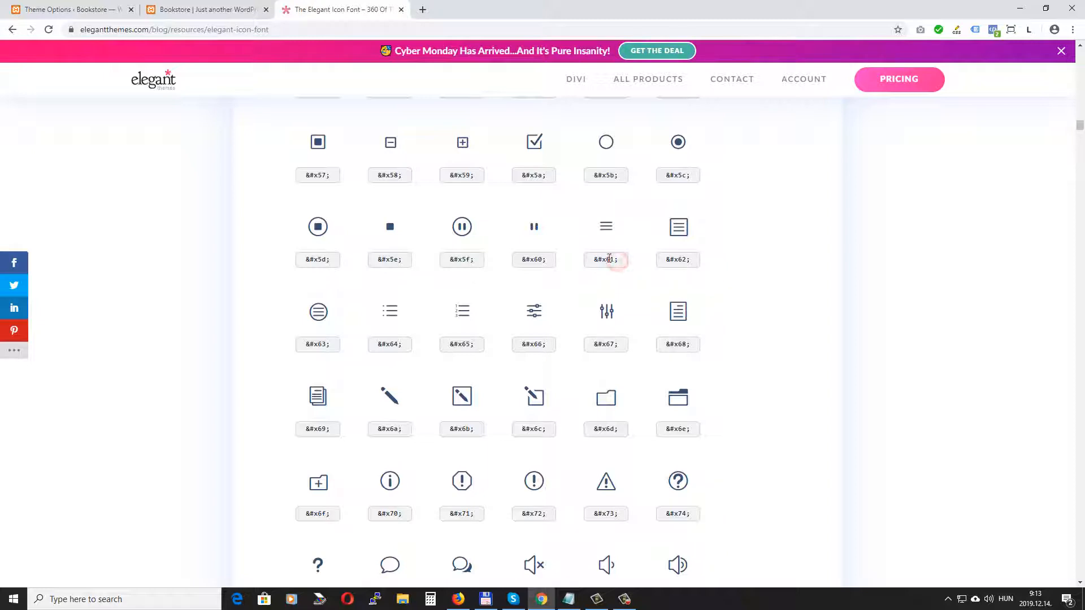
{"action": "left_click_drag", "start_coordinate": [607, 260], "coordinate": [593, 260]}
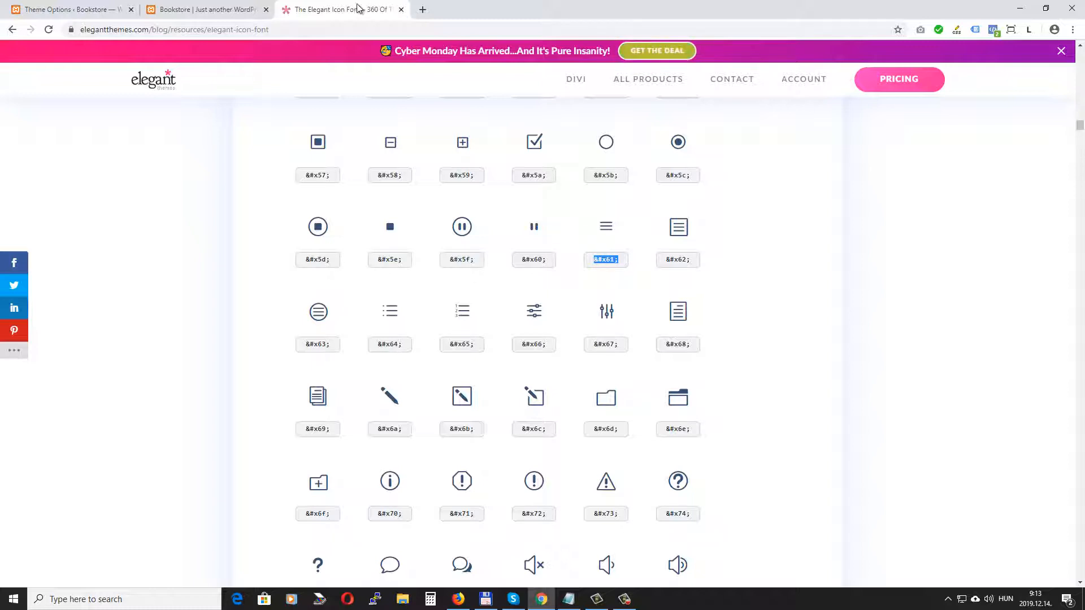
{"action": "left_click", "coordinate": [72, 5]}
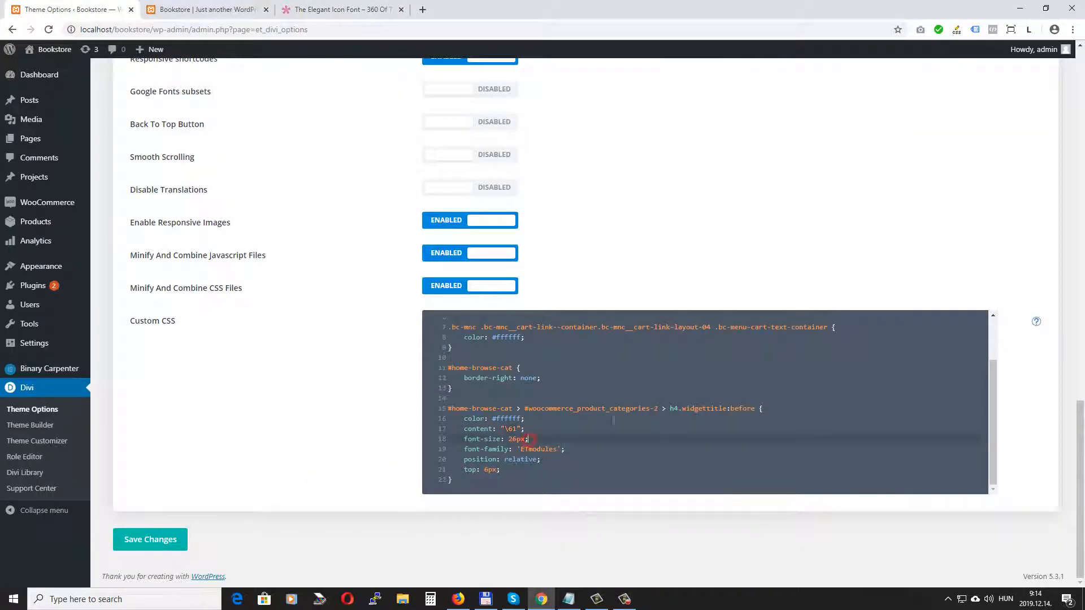
{"action": "left_click", "coordinate": [212, 7]}
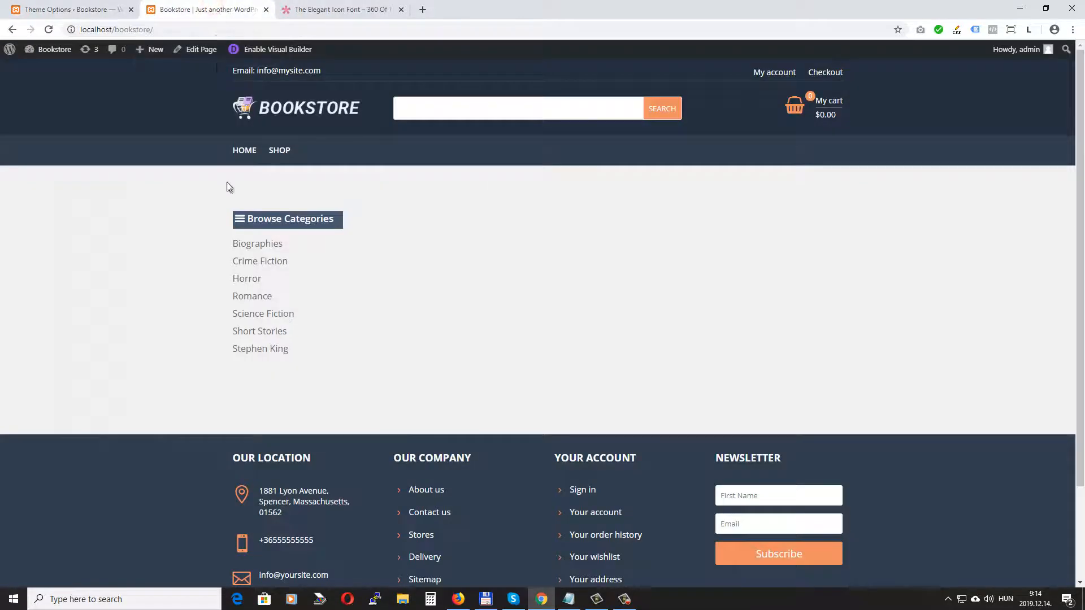
{"action": "left_click", "coordinate": [51, 9]}
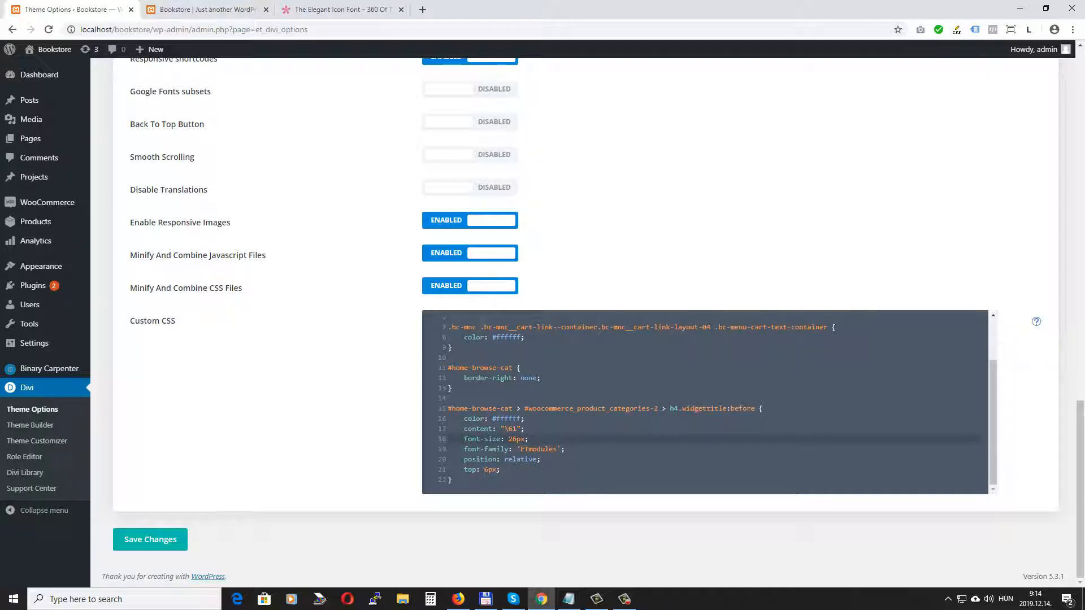
{"action": "left_click", "coordinate": [217, 9]}
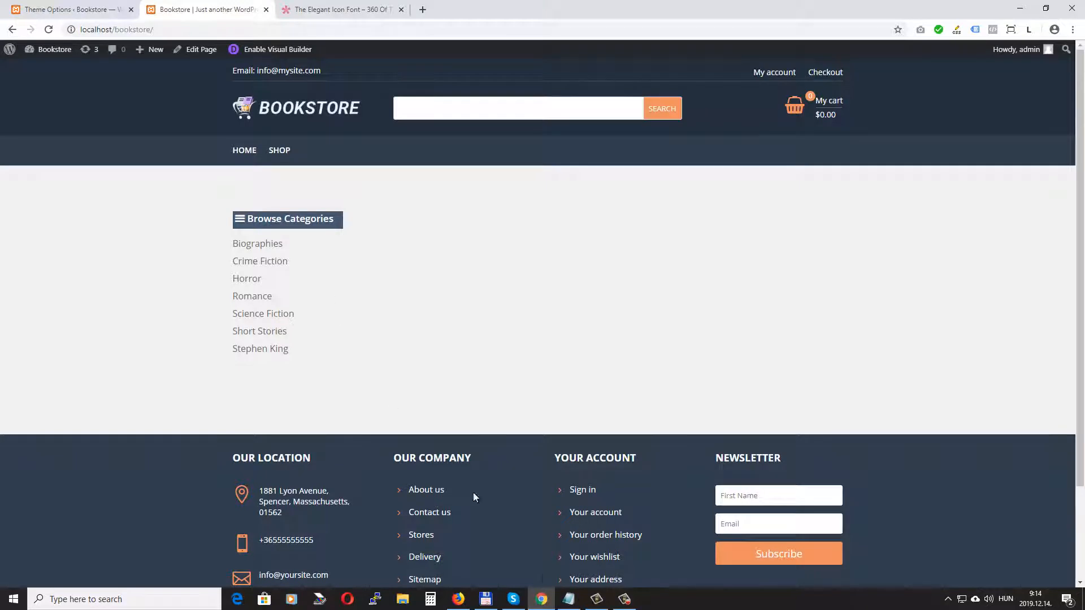
Add a Custom CSS rule for #home-browse-cat > #woocommerce_product_categories-2 > h4.widgettitle with padding-top 16px, padding-bottom 16px, padding-left 10px, save it and reload the home page
{"action": "key", "text": "ctrl+shift+Tab"}
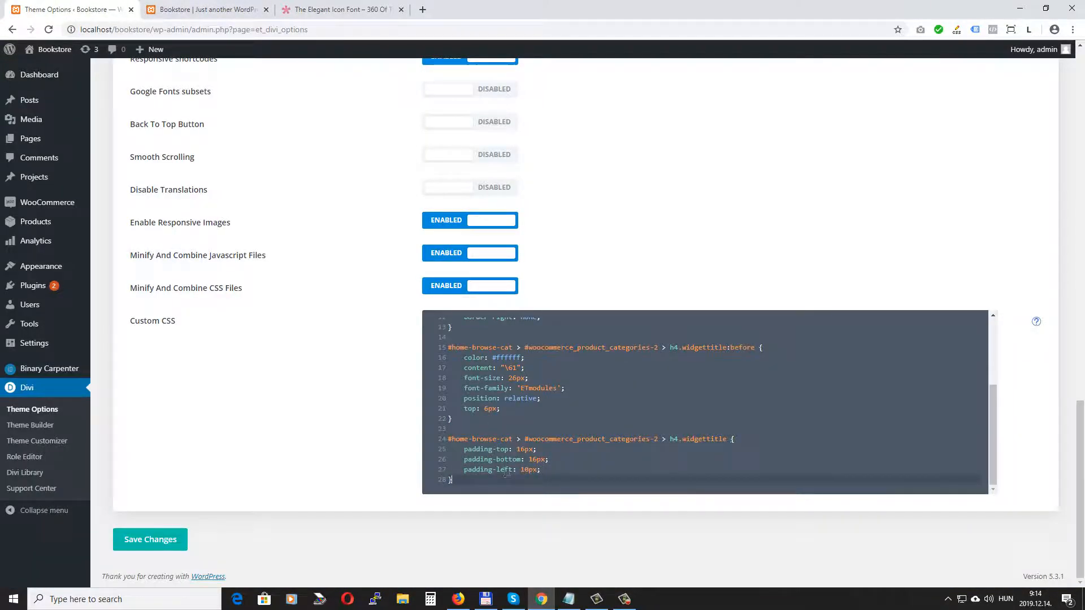
{"action": "left_click", "coordinate": [157, 540]}
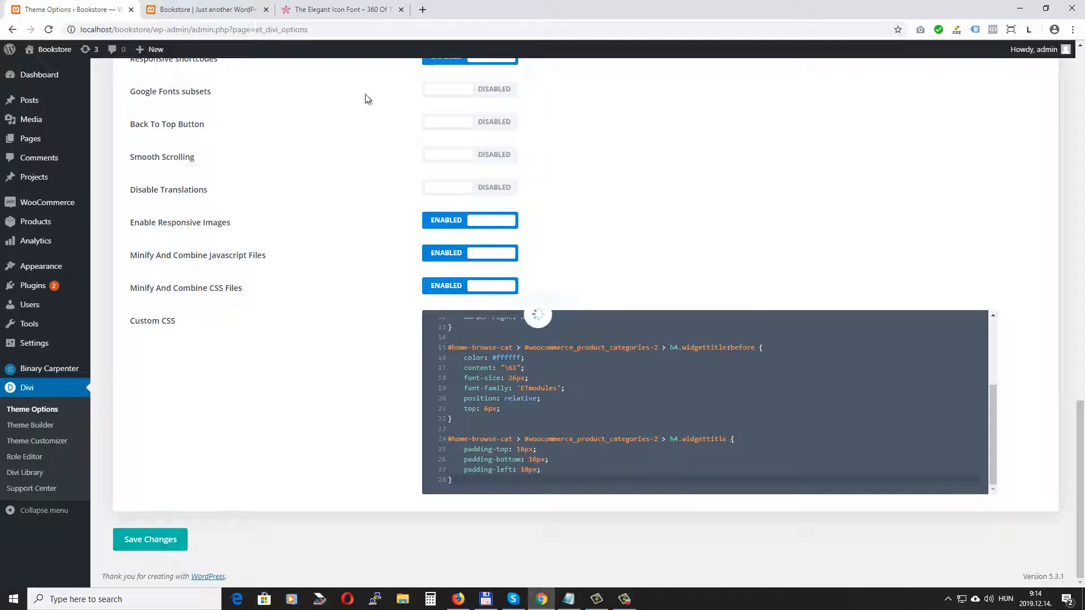
{"action": "left_click", "coordinate": [199, 11]}
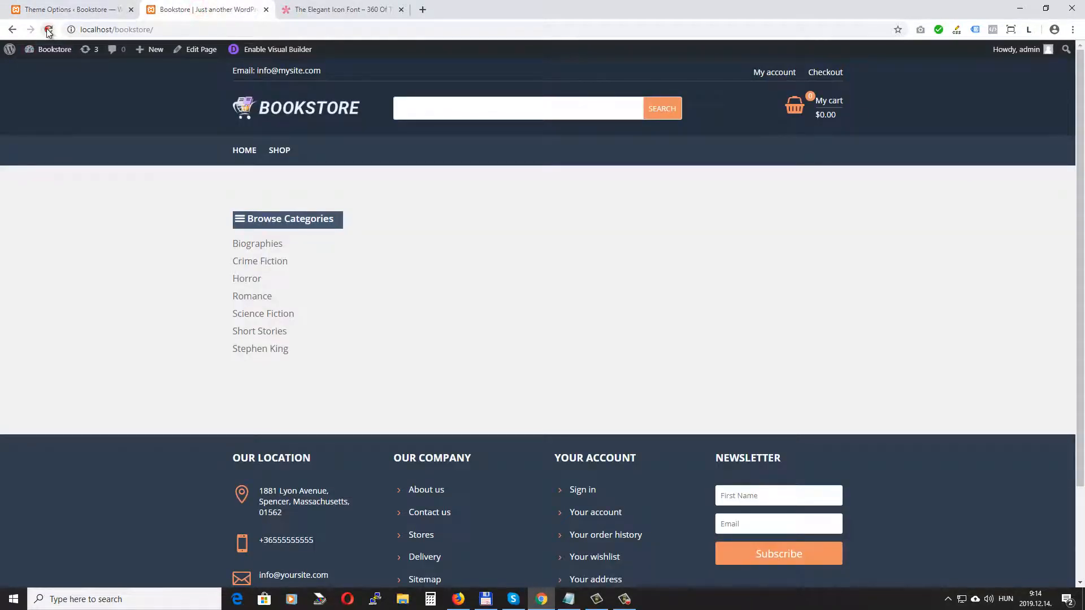
{"action": "left_click", "coordinate": [48, 30]}
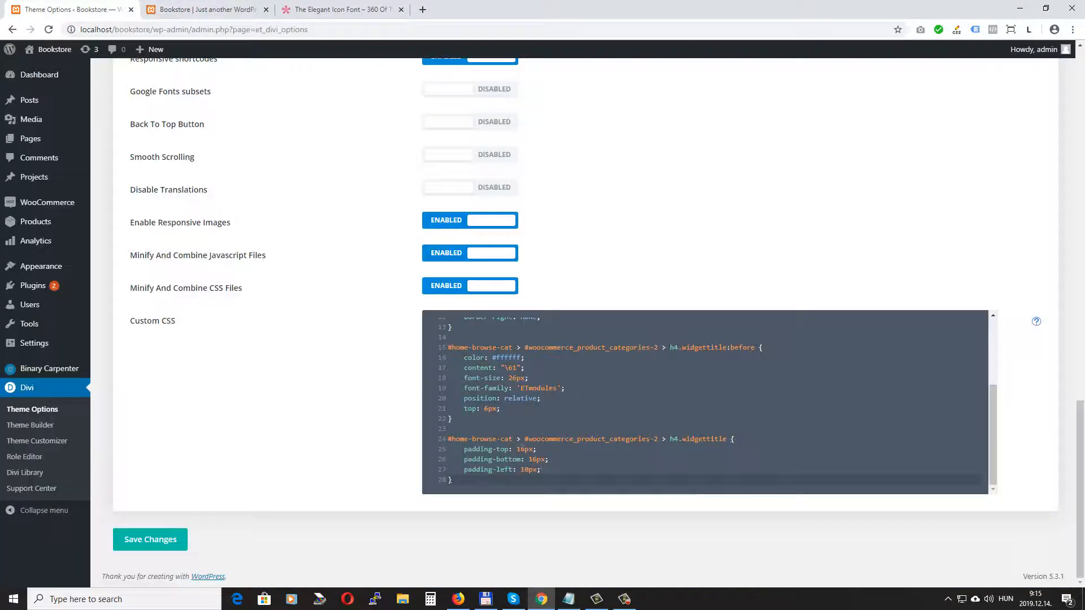
Set the widget title rule's padding-top to 13px, save the theme options and reload the home page
{"action": "left_click", "coordinate": [523, 450]}
{"action": "left_click", "coordinate": [149, 541]}
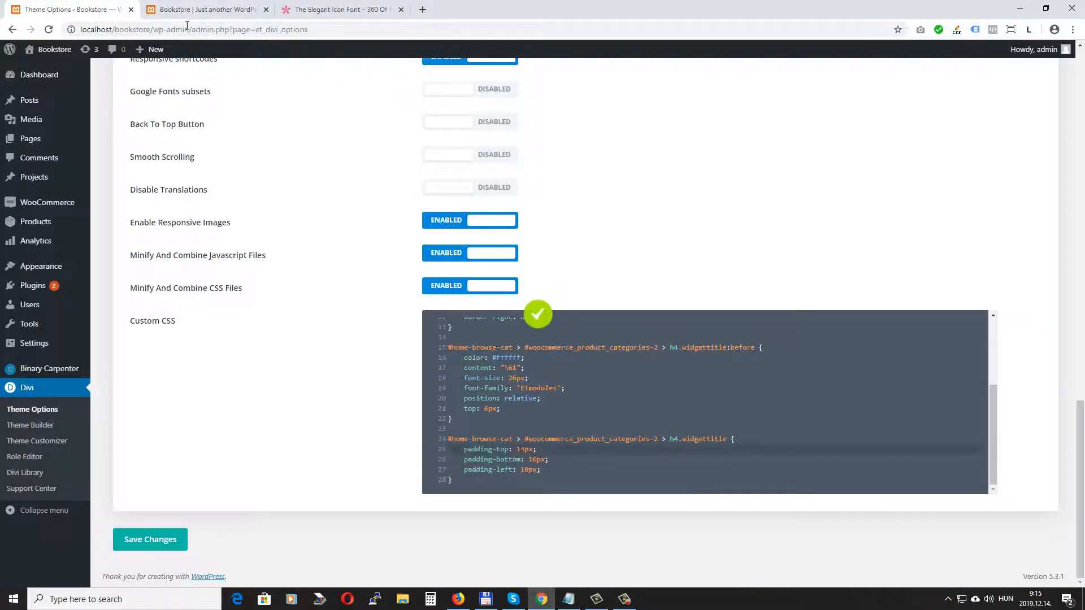
{"action": "left_click", "coordinate": [195, 9]}
{"action": "left_click", "coordinate": [49, 31]}
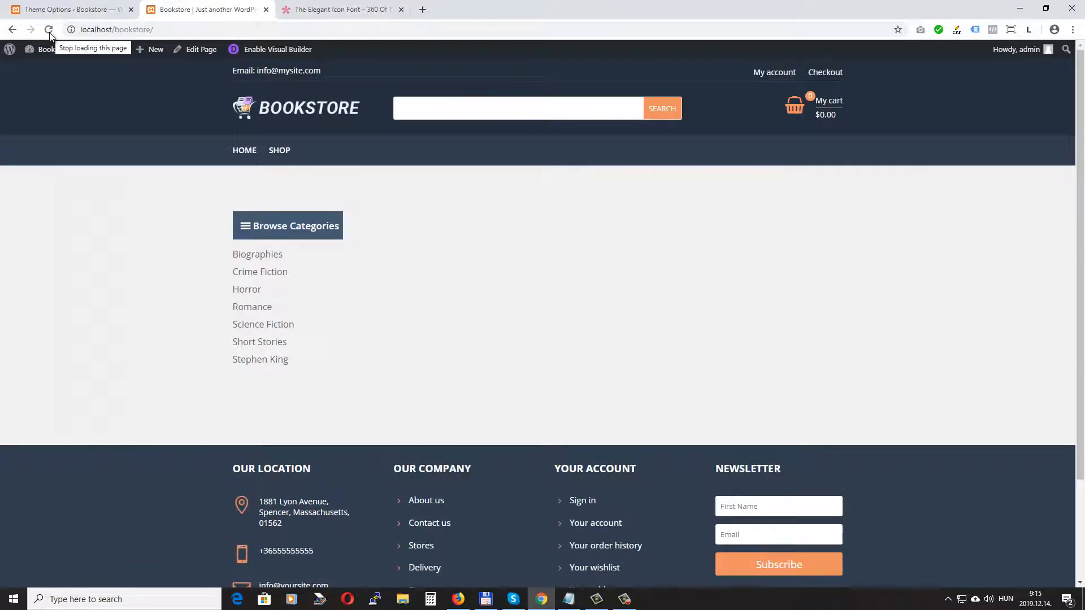
Add a Custom CSS rule for #home-browse-cat > #woocommerce_product_categories-2 > ul li with border-bottom 1px solid #d9d9d9, padding-bottom 8px, save it and reload the home page
{"action": "left_click", "coordinate": [73, 9]}
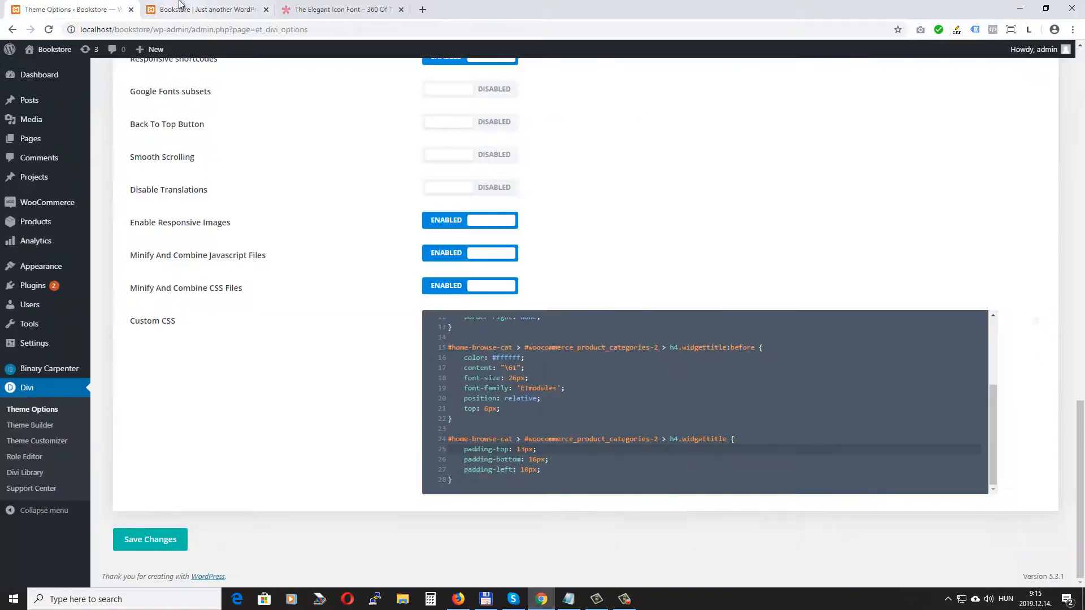
{"action": "left_click", "coordinate": [203, 10]}
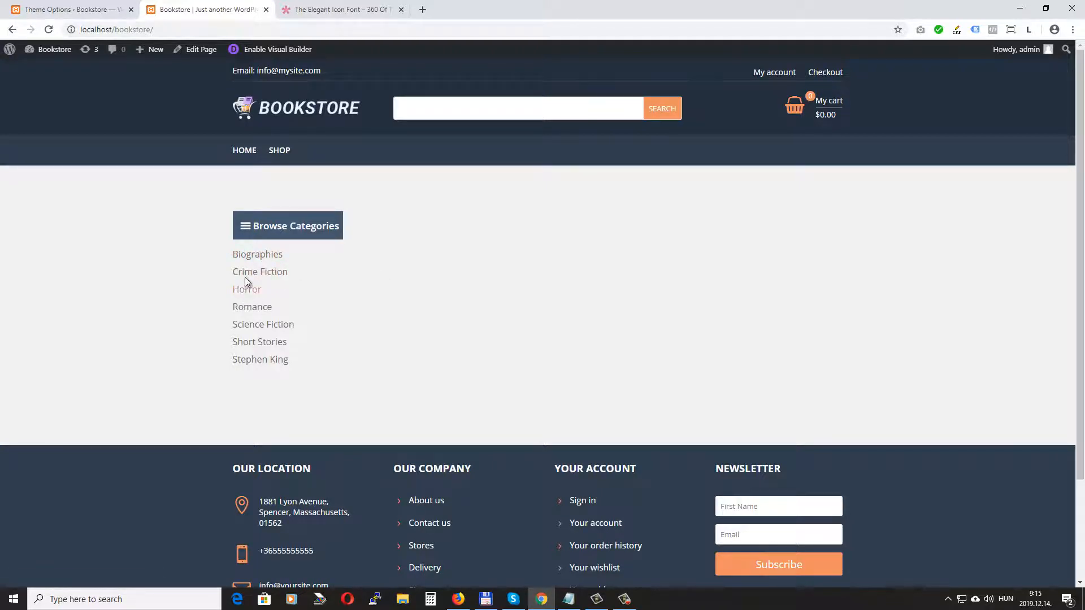
{"action": "key", "text": "ctrl+Page_Up"}
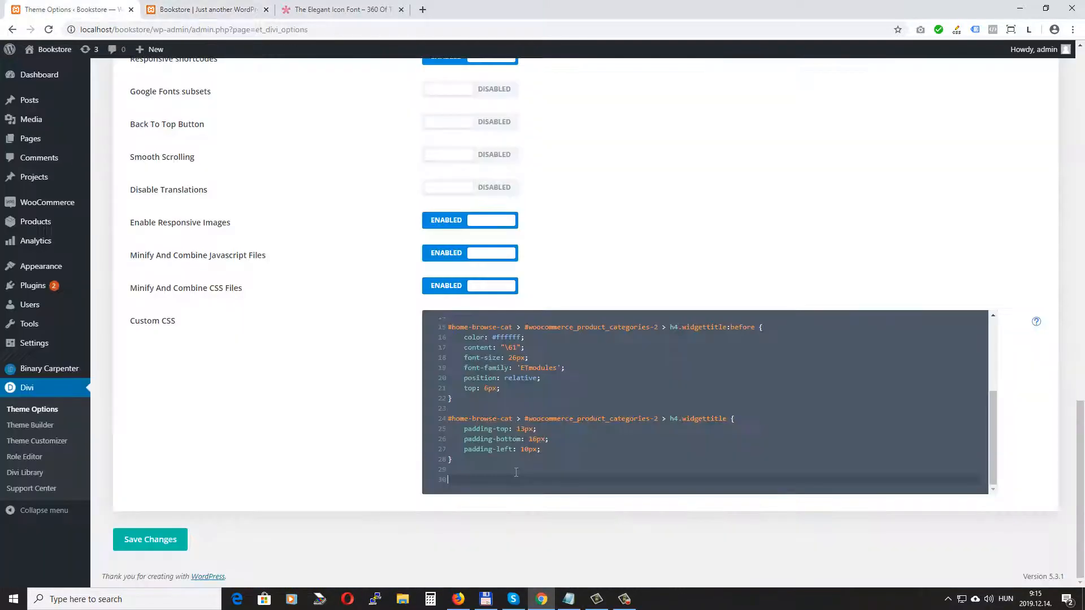
{"action": "type", "text": "#home-browse-cat > #woocommerce_product_categories-2 > ul li {     border-bottom: 1px solid #d9d9d9;     padding-bottom: 8px; }"}
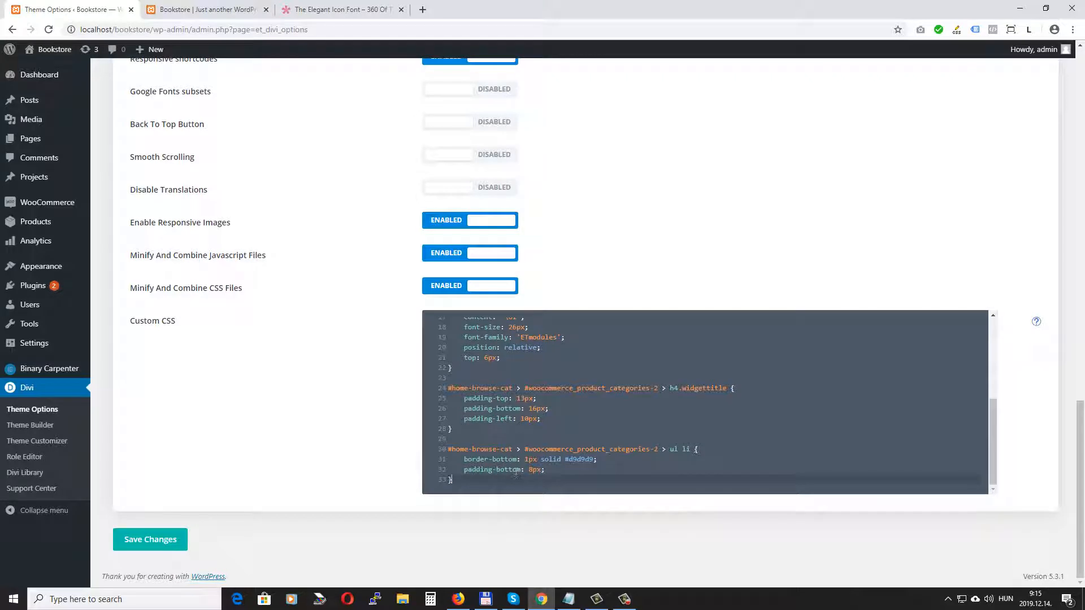
{"action": "left_click", "coordinate": [136, 542]}
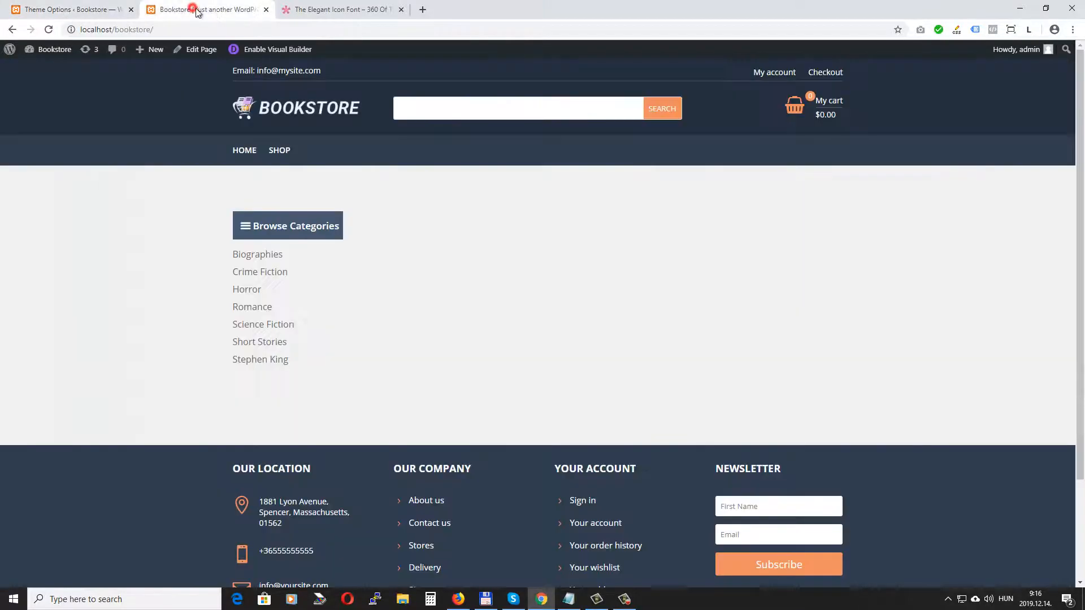
{"action": "left_click", "coordinate": [192, 9]}
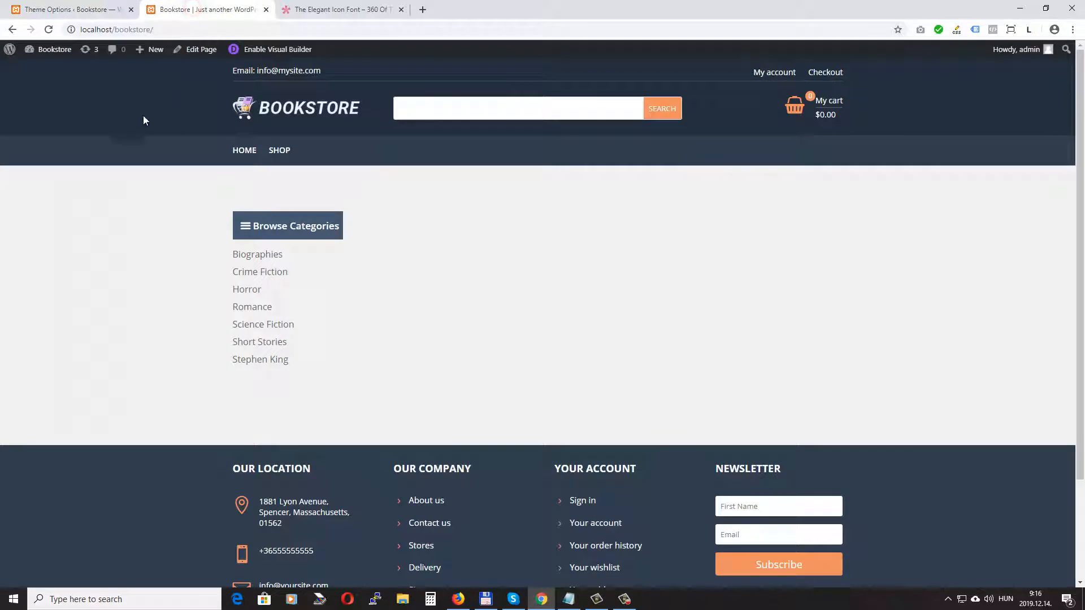
{"action": "left_click", "coordinate": [48, 30]}
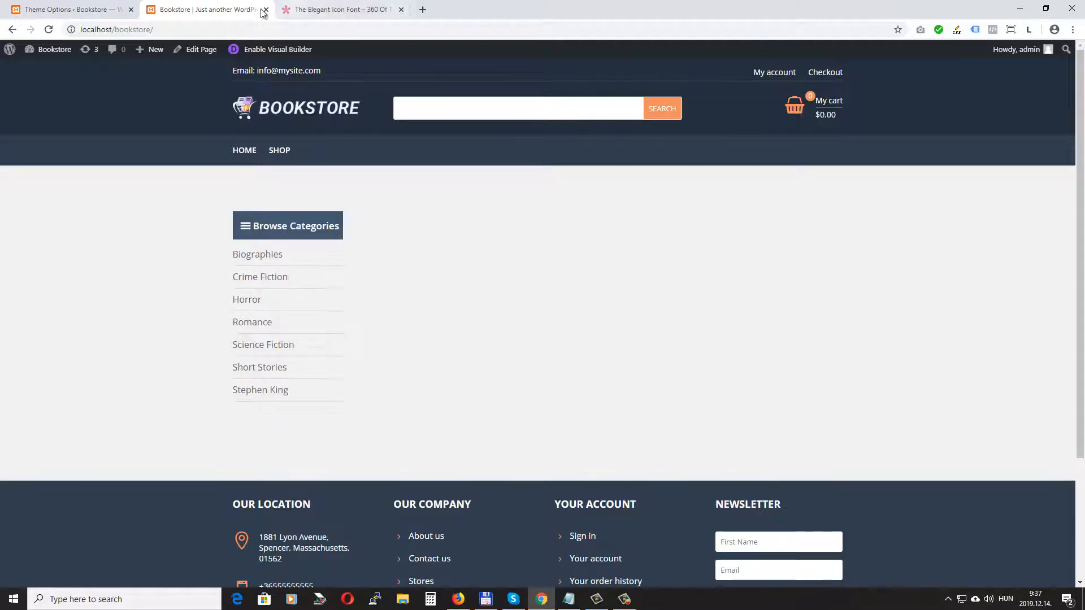
Open the home page in the Visual Builder, insert a Slider module in the empty column beside the categories, and delete its second slide
{"action": "left_click", "coordinate": [272, 50]}
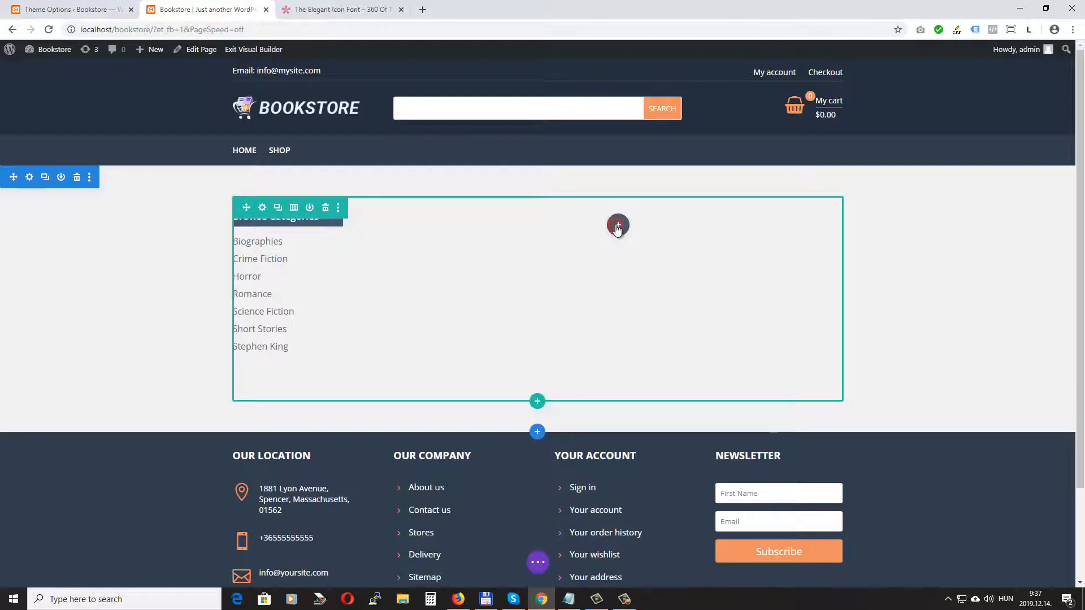
{"action": "left_click", "coordinate": [618, 225]}
{"action": "type", "text": "sl"}
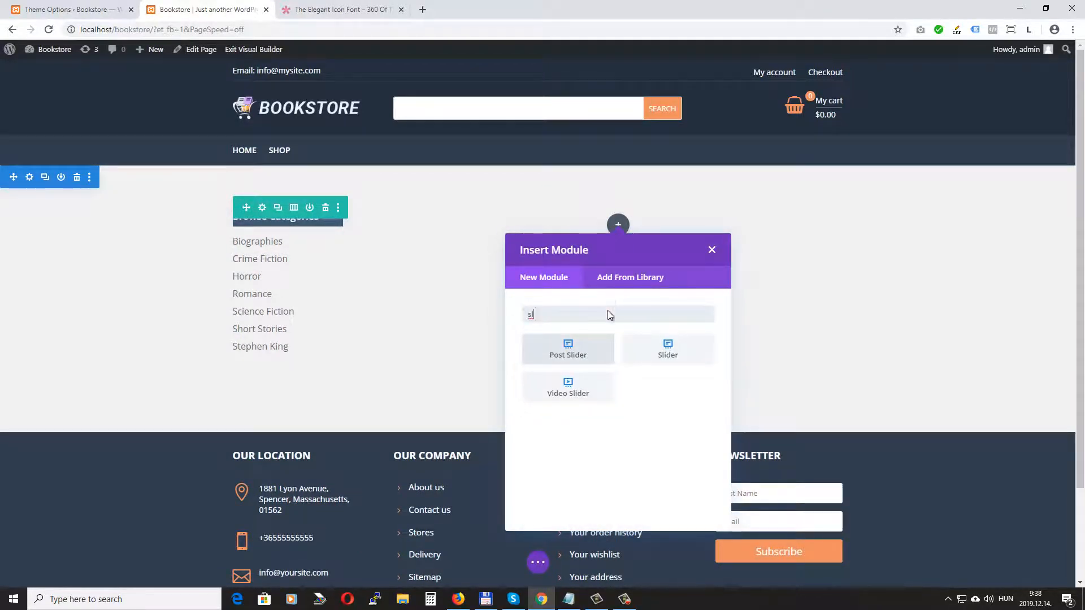
{"action": "left_click", "coordinate": [673, 353]}
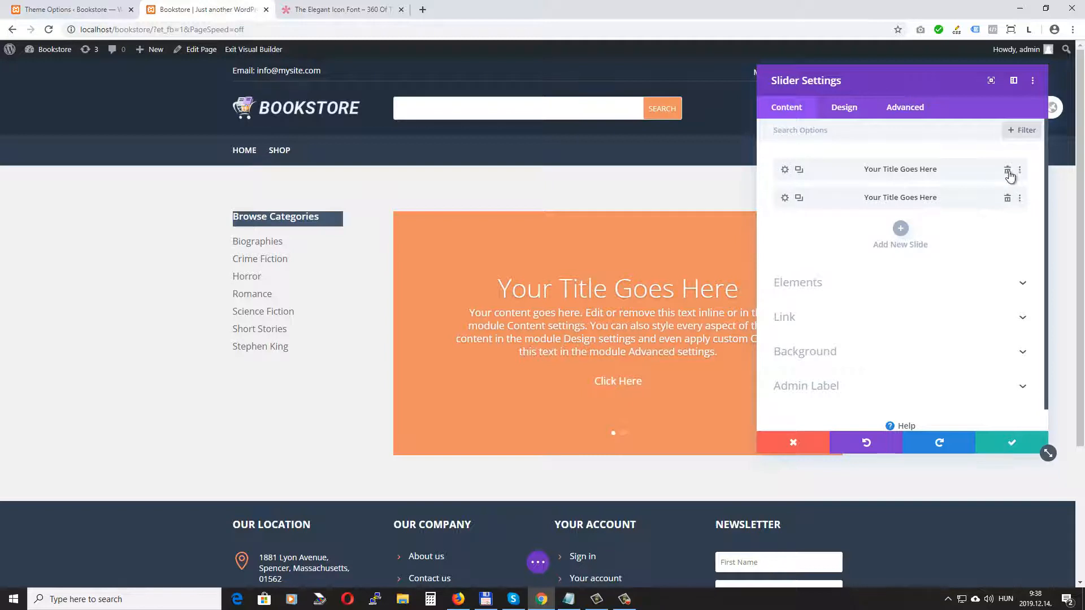
{"action": "left_click", "coordinate": [1008, 198]}
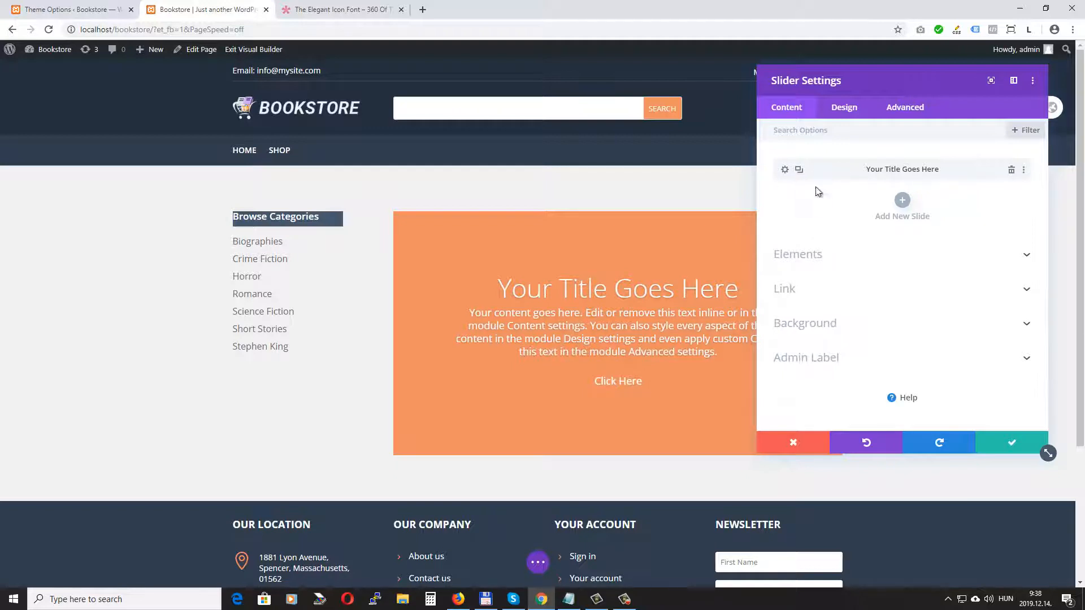
Set the remaining slide's title to "Winter World" and its button text to "Shop Now"
{"action": "left_click", "coordinate": [785, 171]}
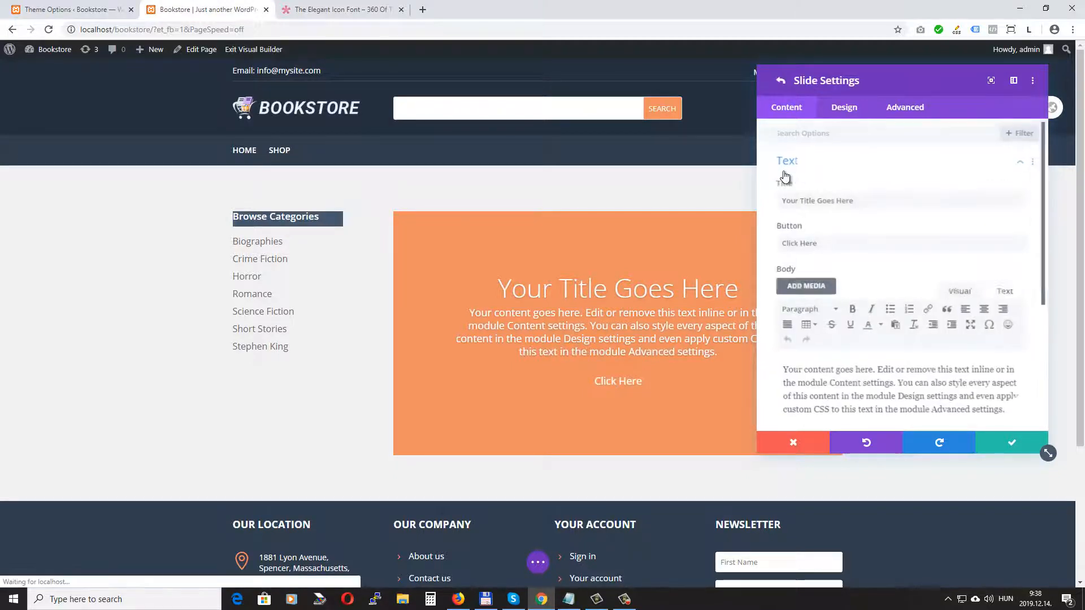
{"action": "left_click_drag", "start_coordinate": [856, 199], "coordinate": [722, 198]}
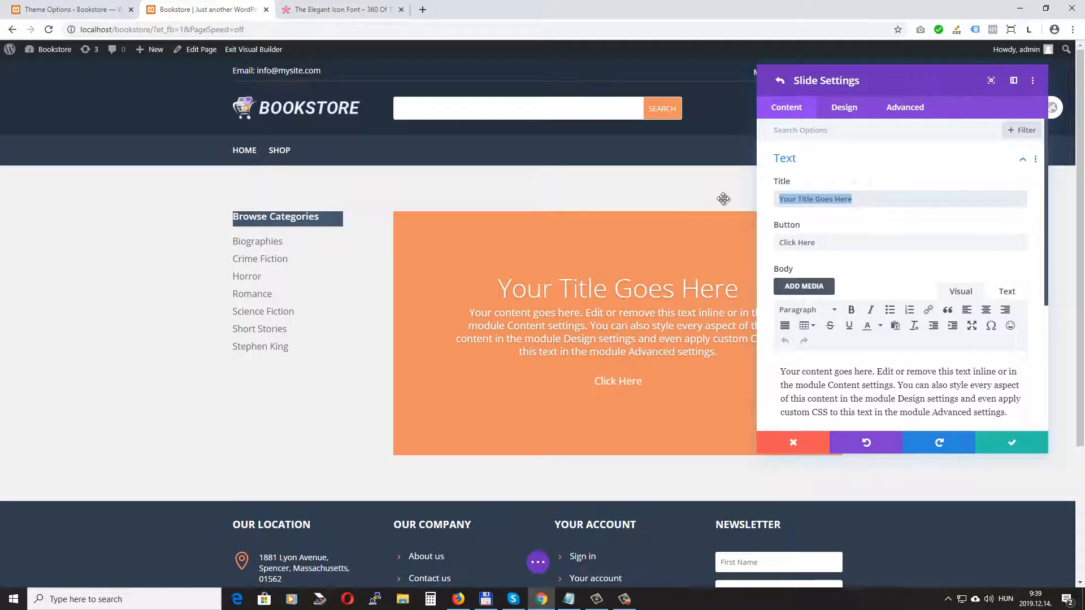
{"action": "type", "text": "Win"}
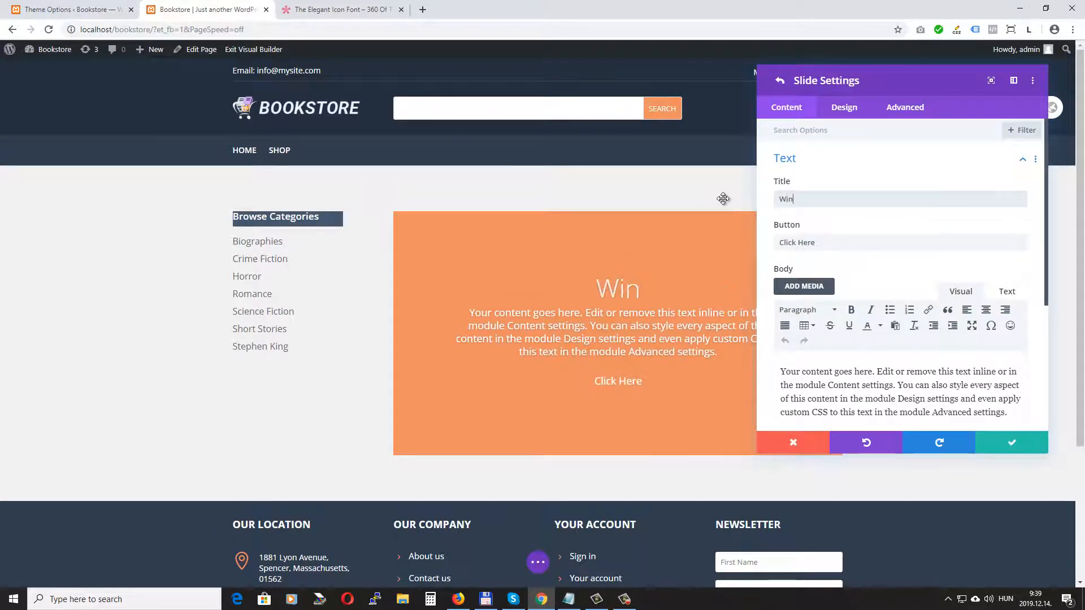
{"action": "type", "text": "ter World"}
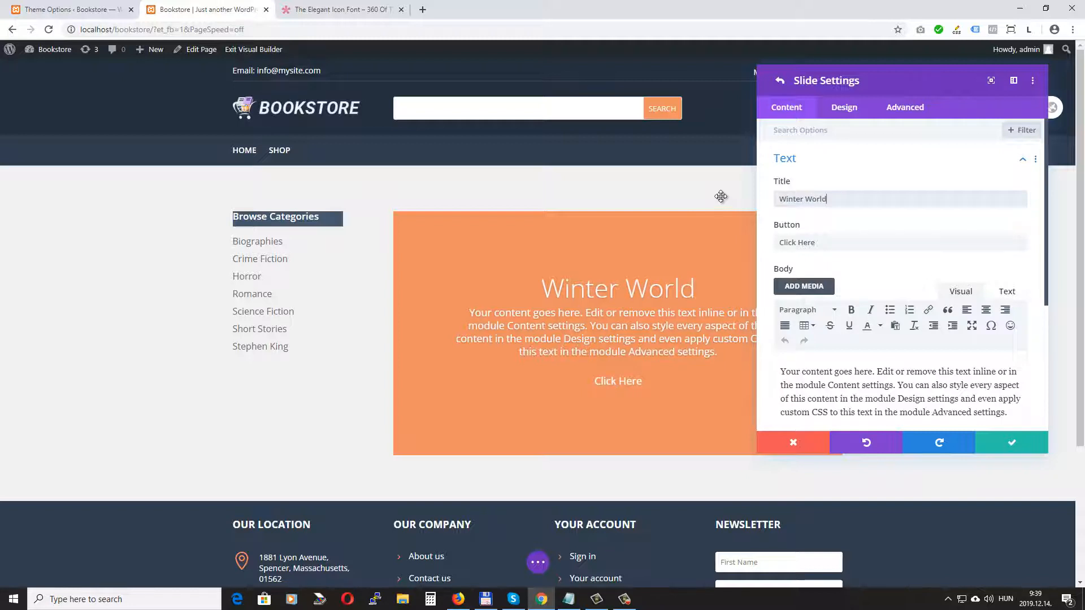
{"action": "triple_click", "coordinate": [824, 243]}
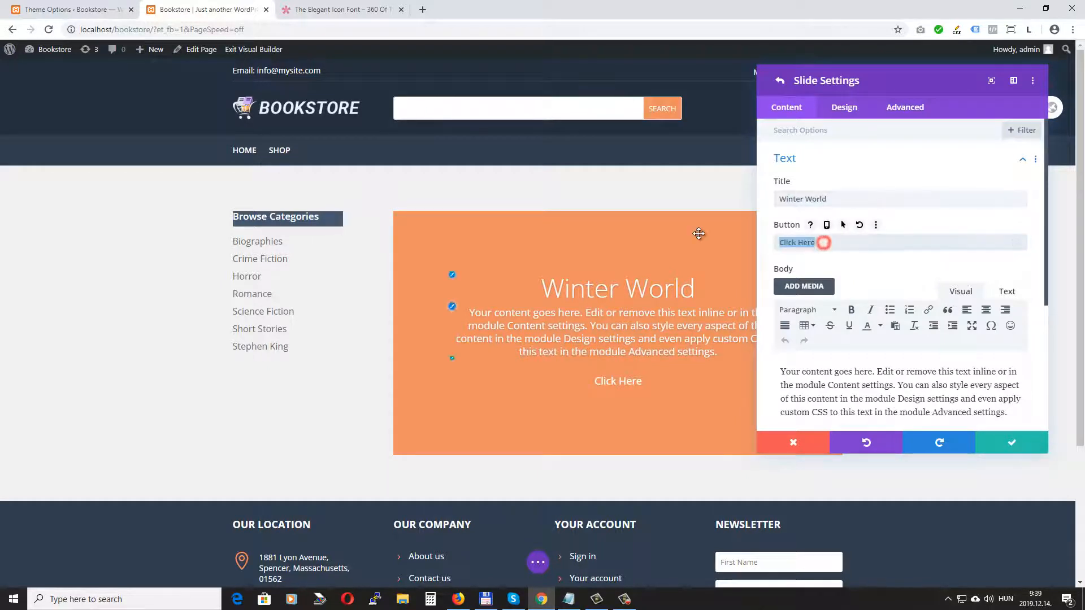
{"action": "type", "text": "Sh"}
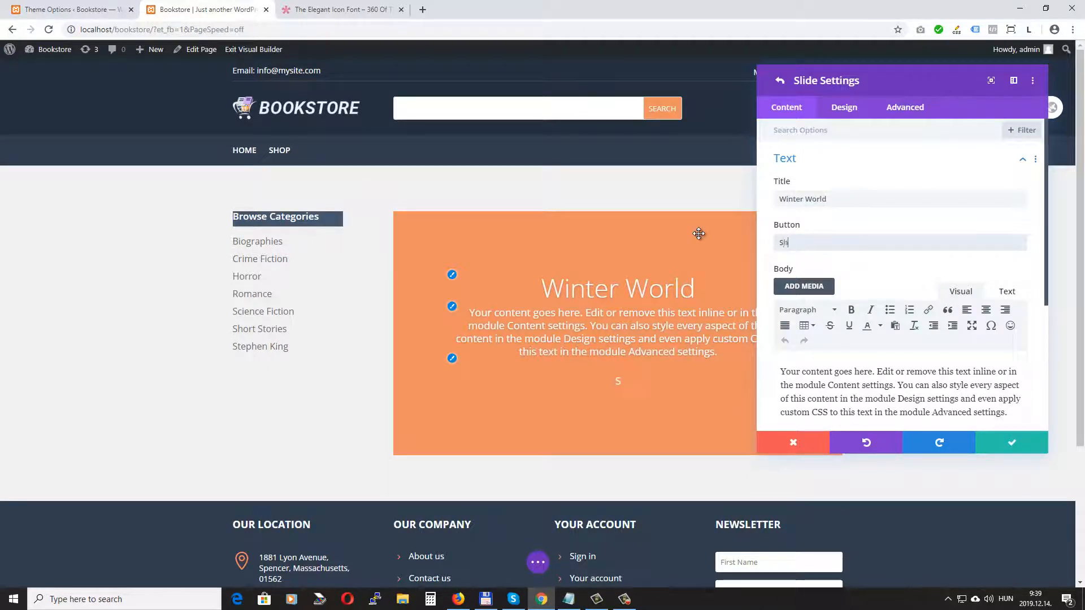
{"action": "type", "text": "op Now"}
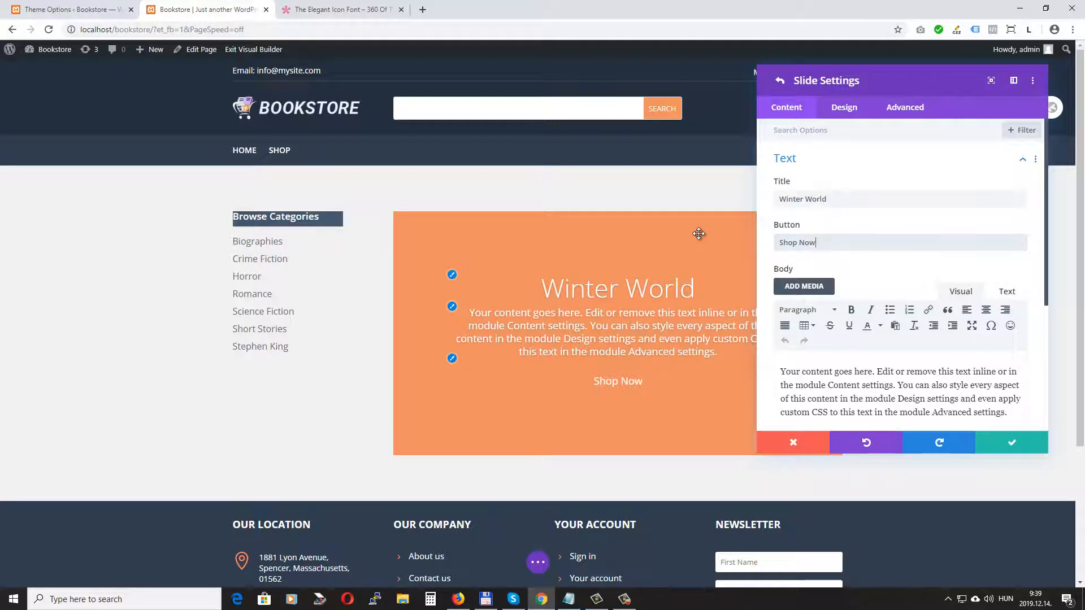
Move the slide settings clear of the slider and add a background gradient to the slide with #303d4e as its first color
{"action": "left_click_drag", "start_coordinate": [924, 85], "coordinate": [266, 101]}
{"action": "scroll", "coordinate": [237, 279], "scroll_direction": "down", "scroll_amount": 3}
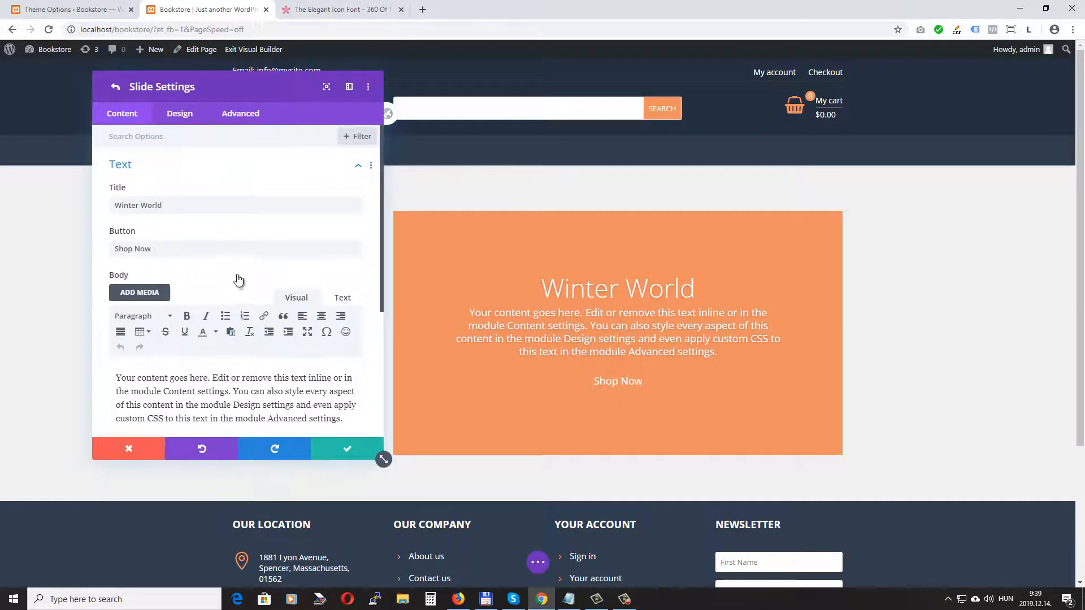
{"action": "scroll", "coordinate": [238, 275], "scroll_direction": "down", "scroll_amount": 2}
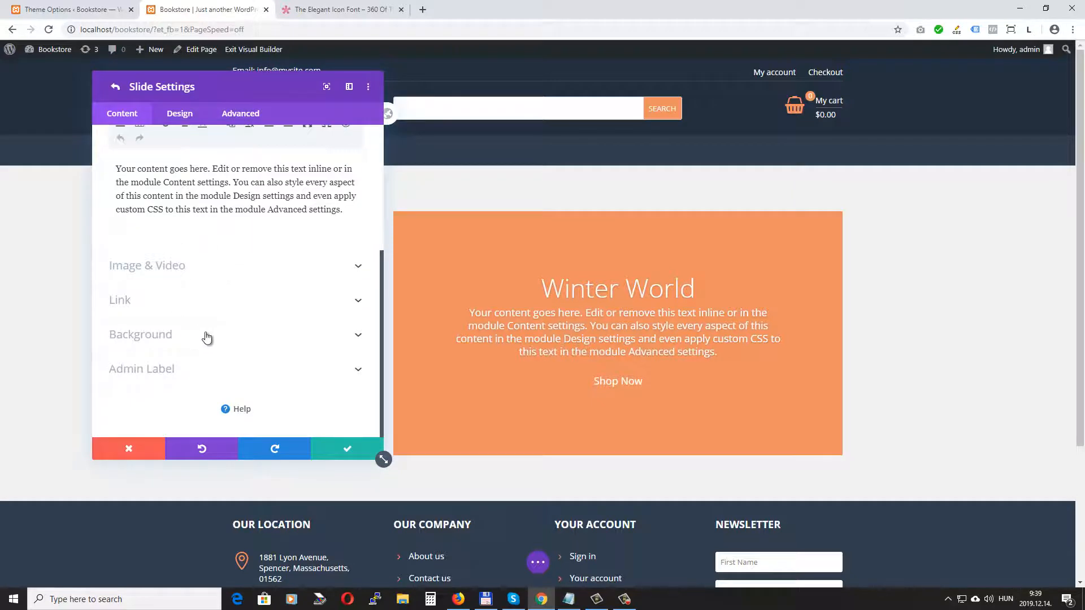
{"action": "left_click", "coordinate": [199, 334]}
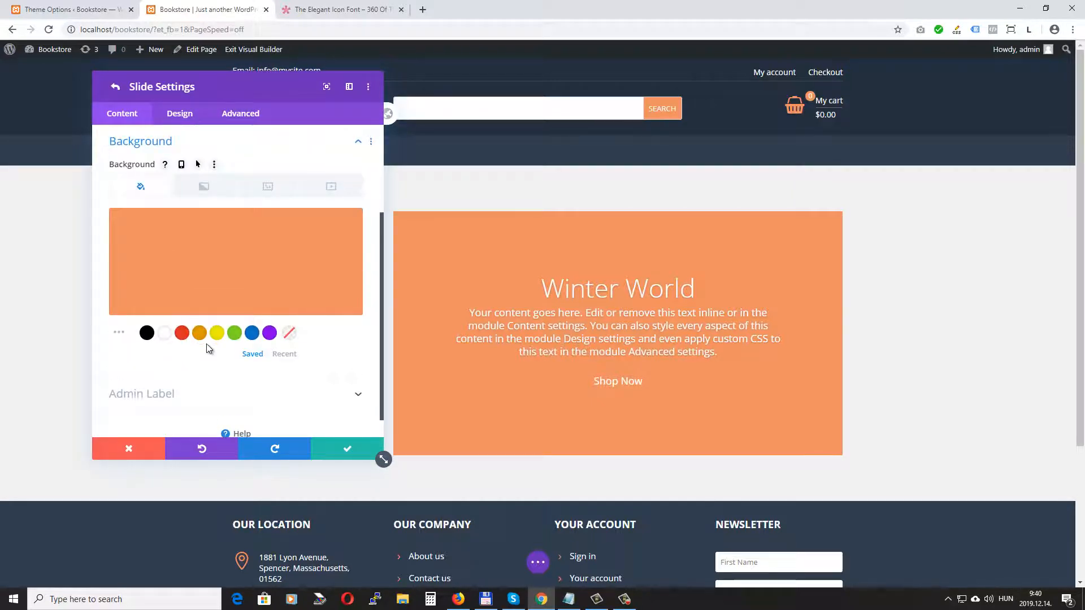
{"action": "mouse_move", "coordinate": [204, 306]}
{"action": "left_click", "coordinate": [210, 182]}
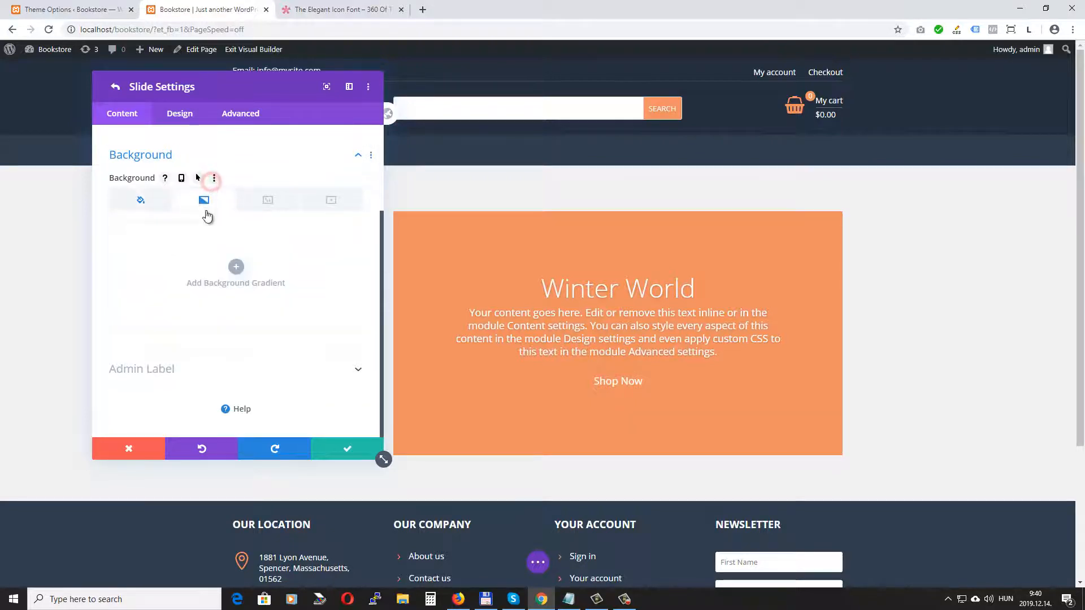
{"action": "left_click", "coordinate": [236, 266]}
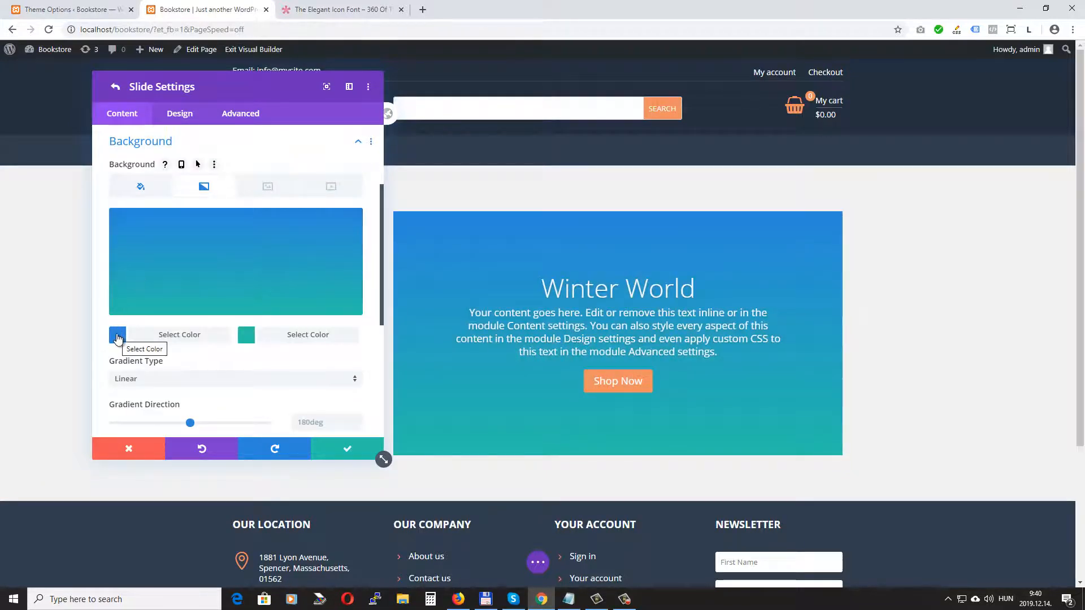
{"action": "left_click", "coordinate": [117, 336]}
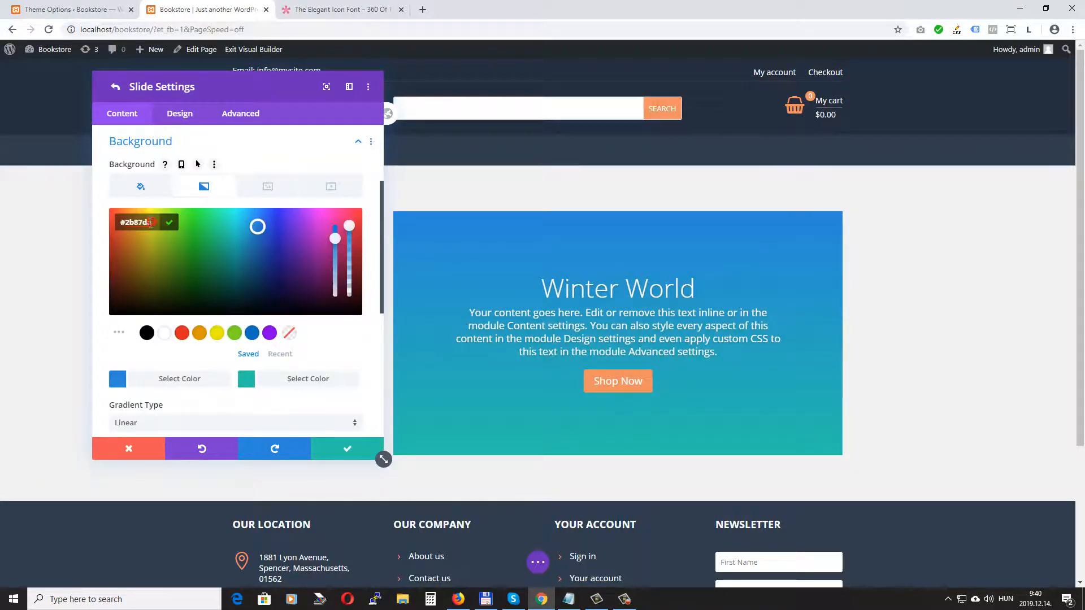
{"action": "type", "text": "#303"}
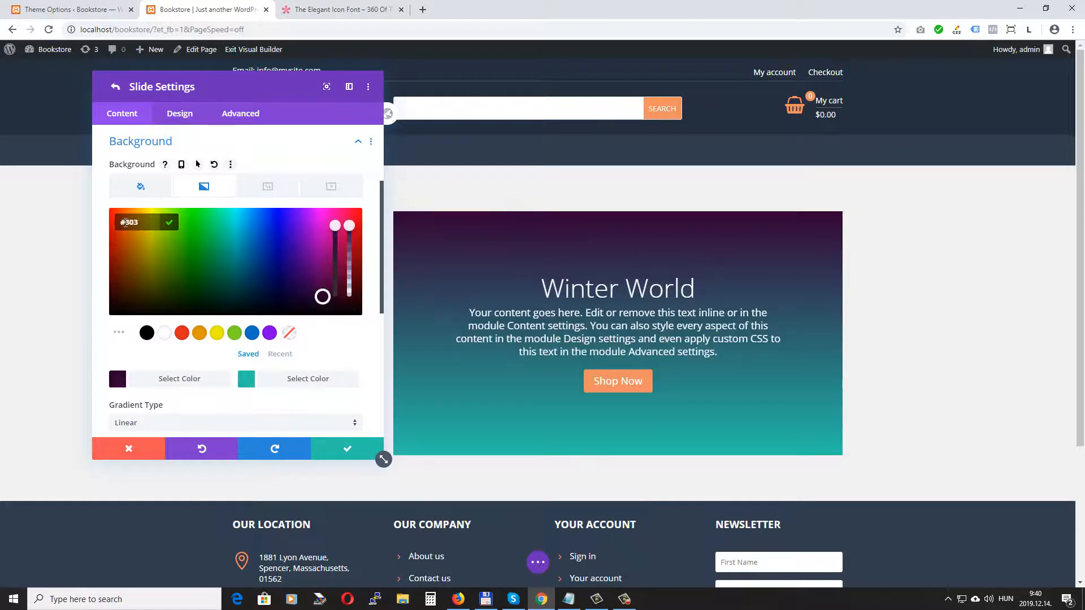
{"action": "type", "text": "d4"}
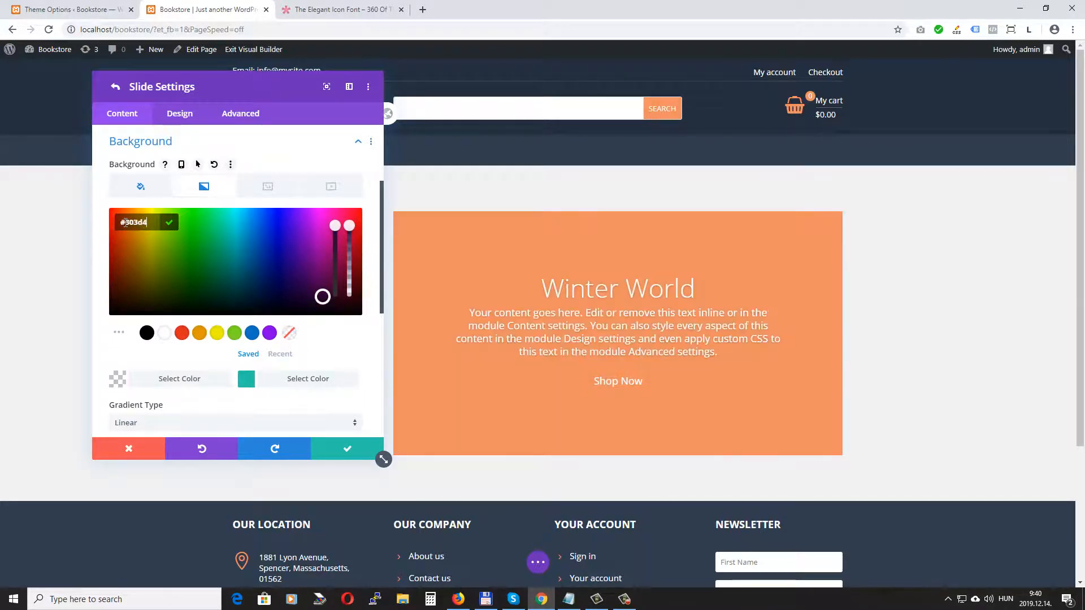
{"action": "type", "text": "e"}
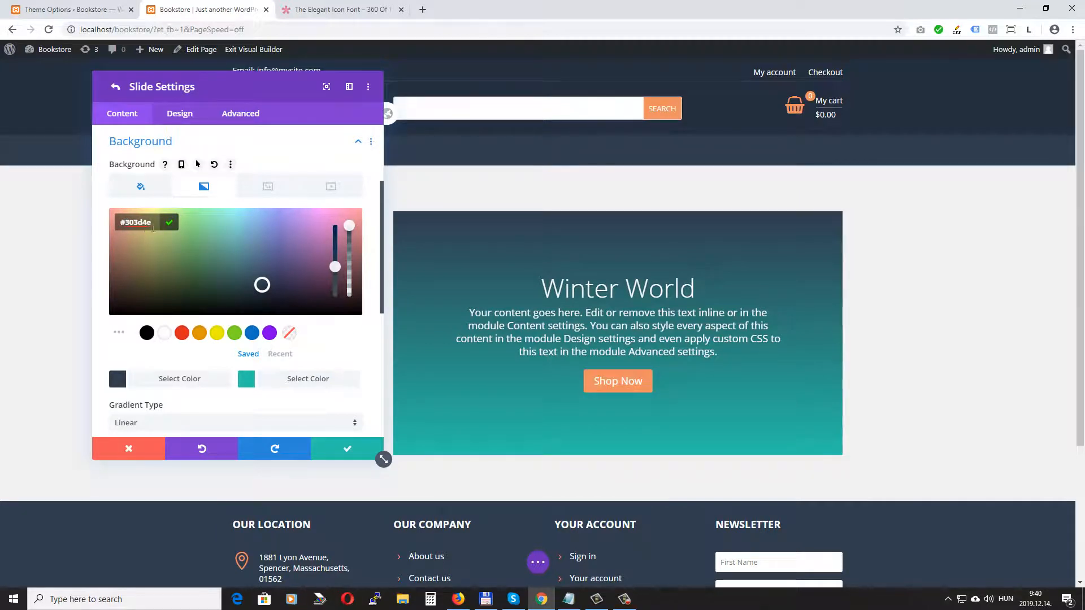
Examine the background gradient's second color and its gradient type options
{"action": "left_click", "coordinate": [246, 381]}
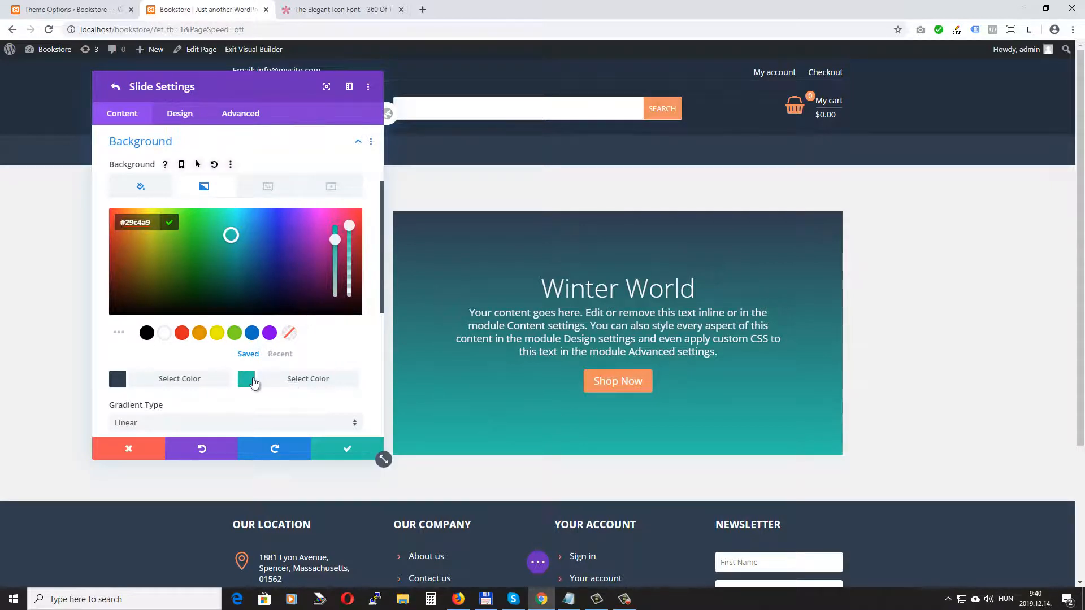
{"action": "scroll", "coordinate": [178, 346], "scroll_direction": "down", "scroll_amount": 3}
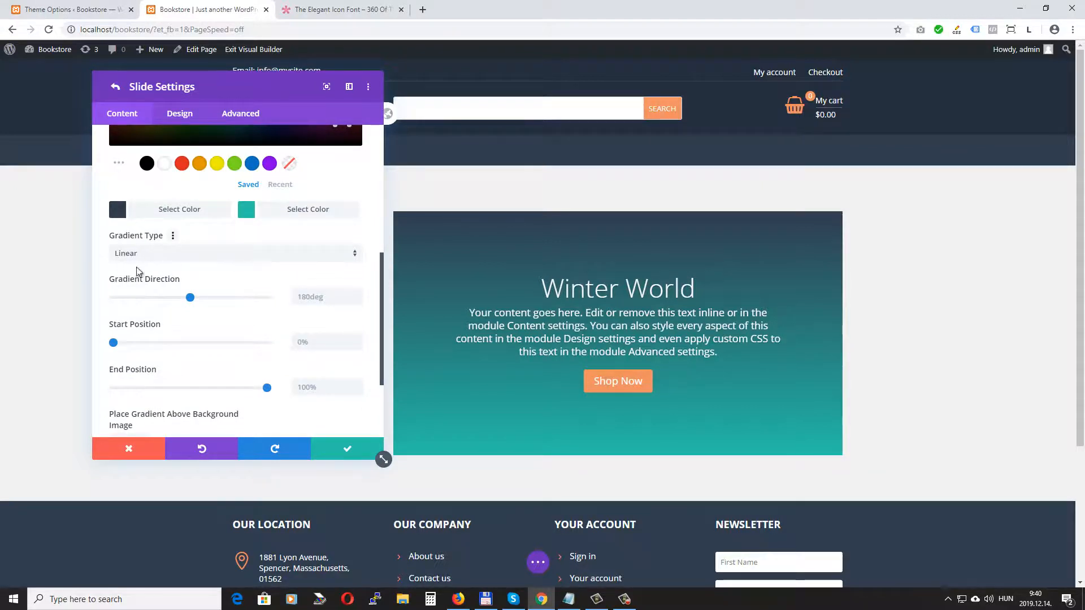
{"action": "left_click", "coordinate": [168, 260]}
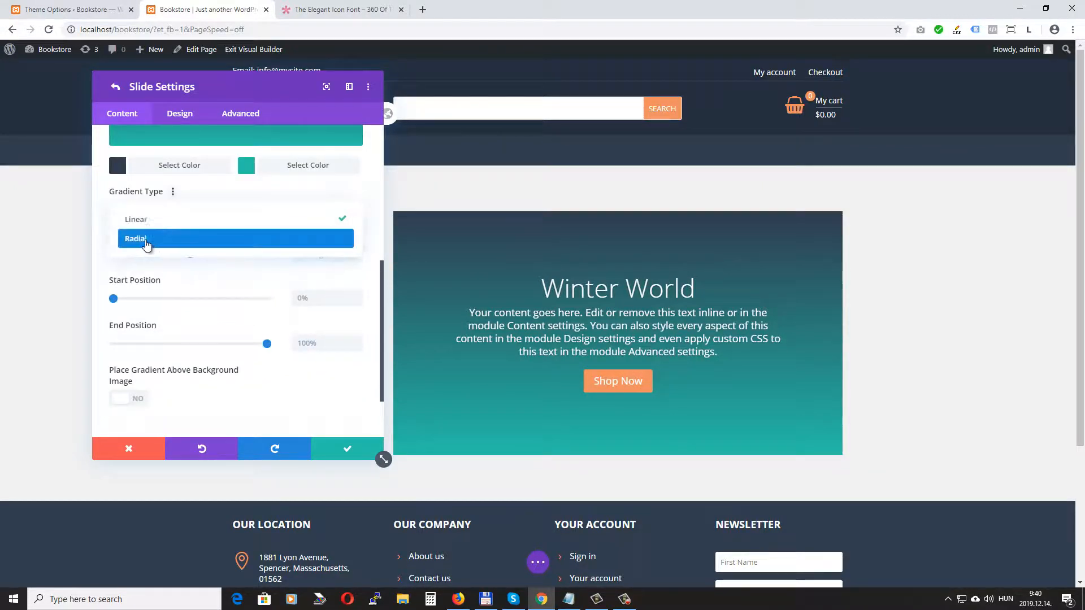
{"action": "left_click", "coordinate": [134, 240]}
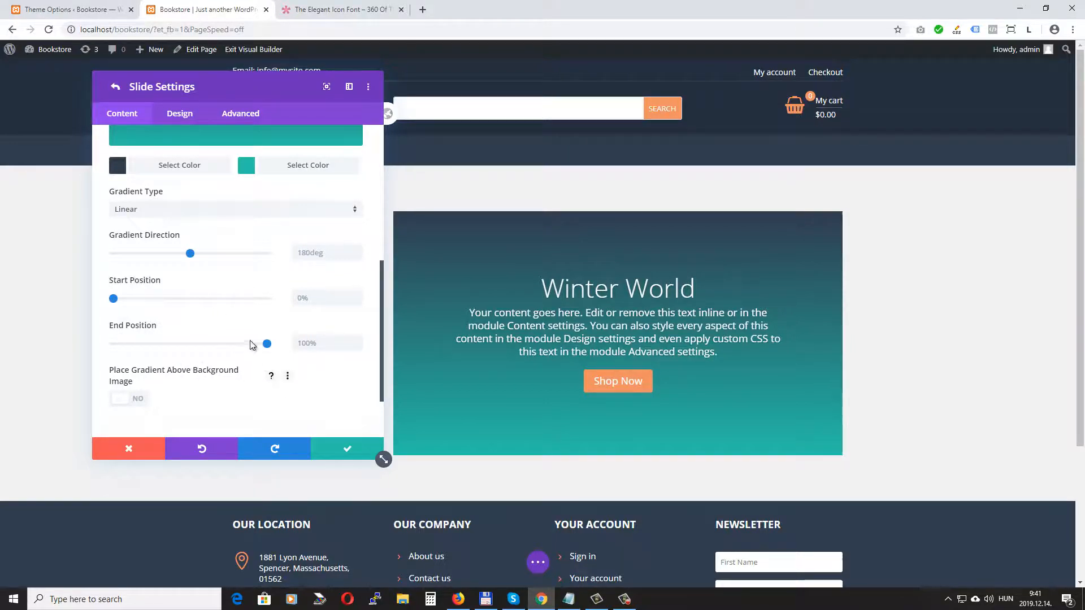
Upload winter-world-transparent.png and insert it at full size as the slide's image
{"action": "scroll", "coordinate": [251, 344], "scroll_direction": "up", "scroll_amount": 6}
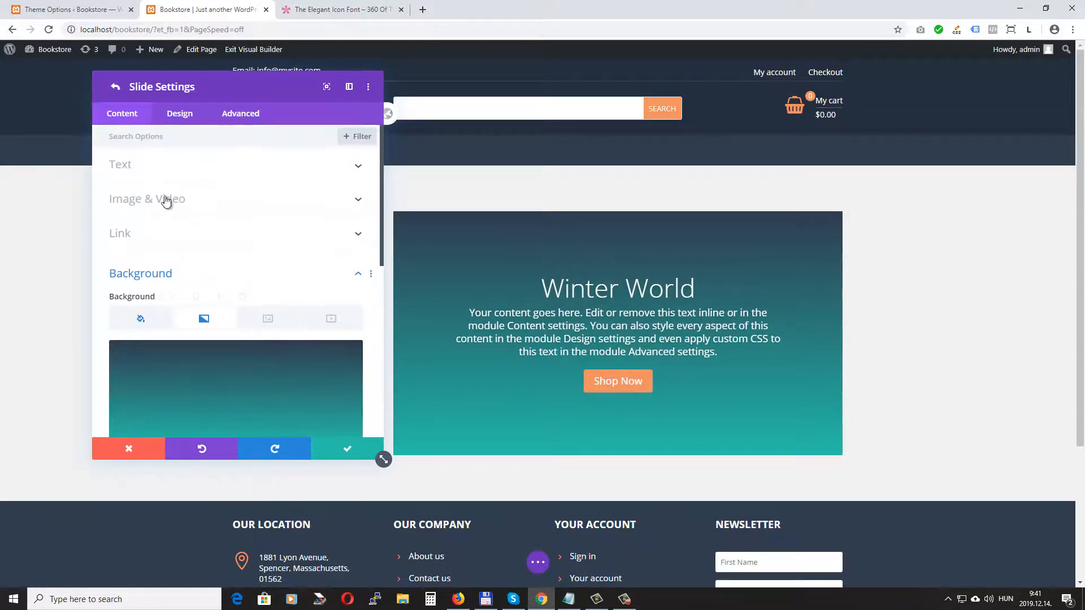
{"action": "left_click", "coordinate": [263, 199]}
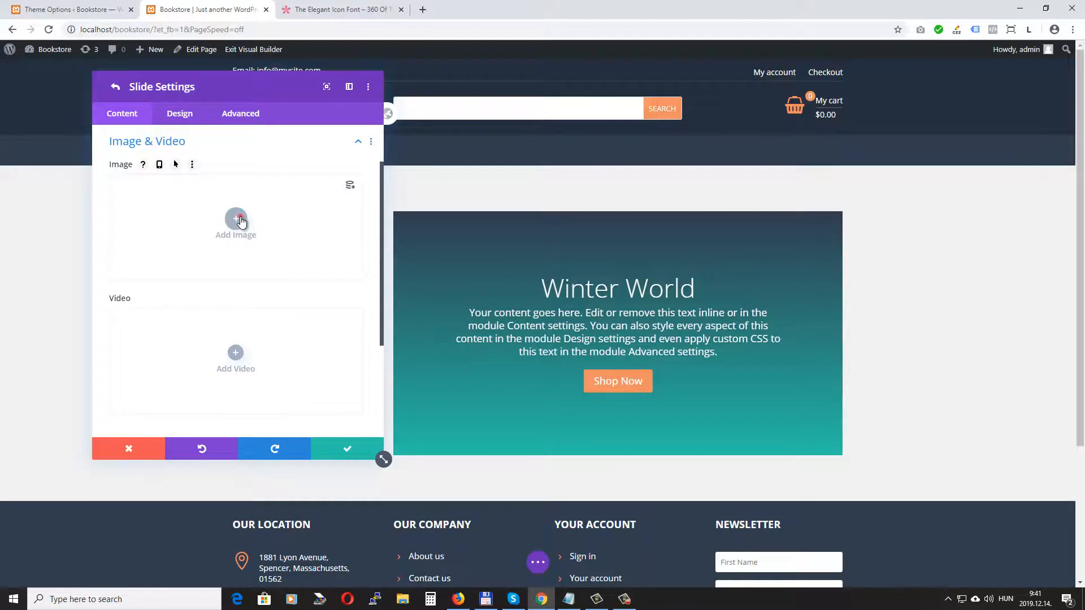
{"action": "left_click", "coordinate": [237, 219]}
{"action": "left_click", "coordinate": [156, 103]}
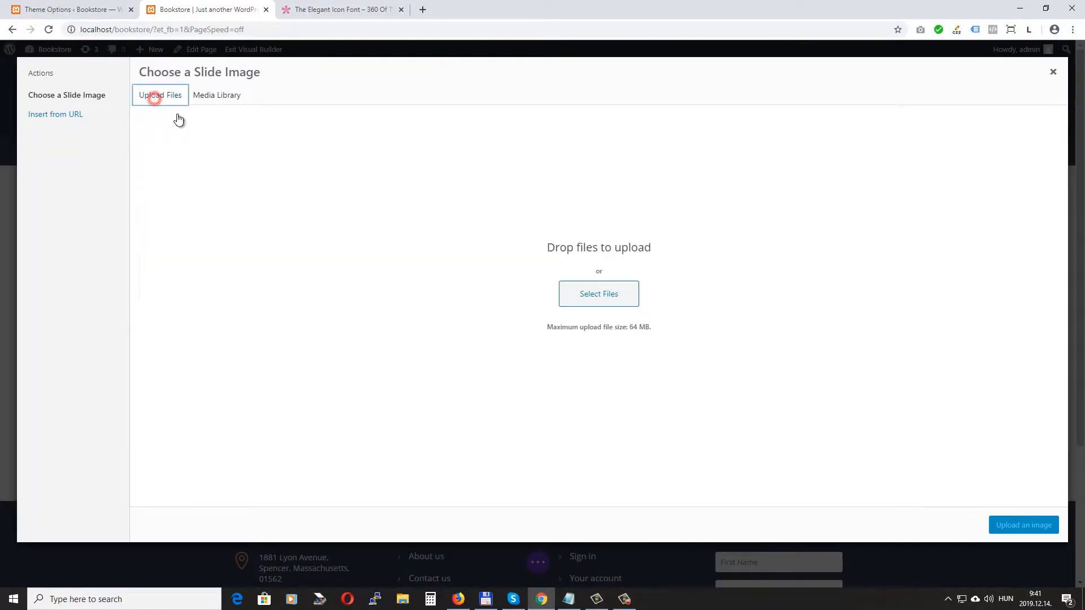
{"action": "left_click", "coordinate": [608, 296]}
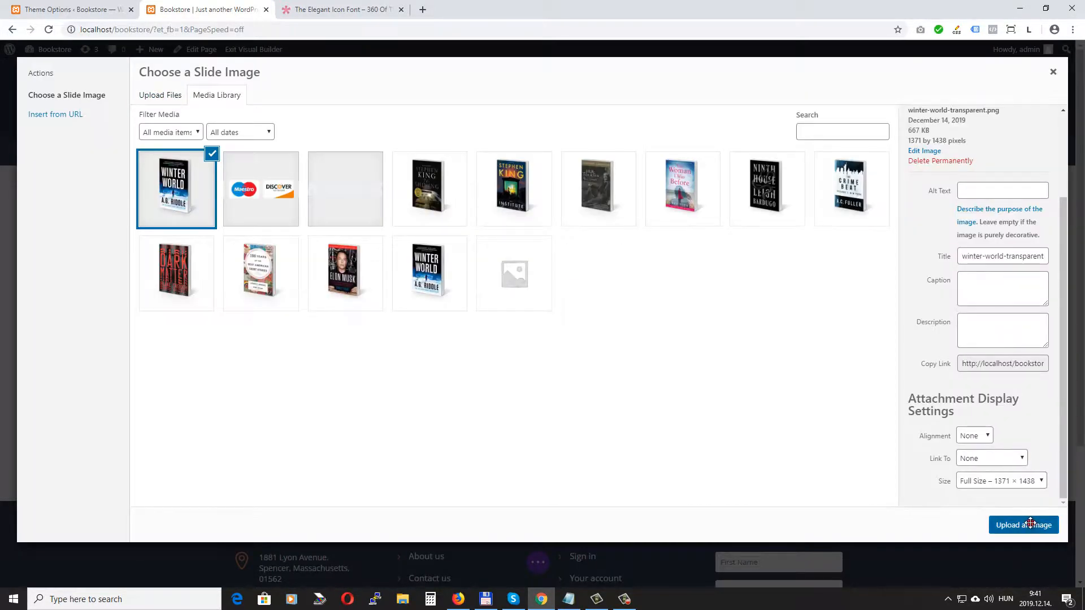
{"action": "left_click", "coordinate": [1028, 524]}
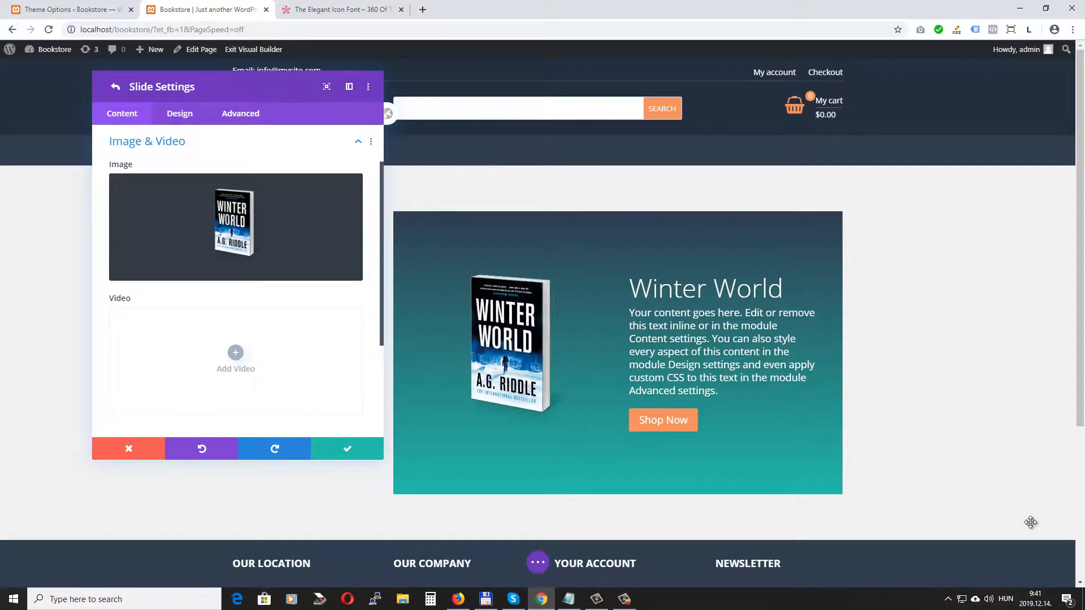
Open the slide's link settings with the Button Link URL ready for editing
{"action": "scroll", "coordinate": [98, 322], "scroll_direction": "down", "scroll_amount": 3}
{"action": "left_click", "coordinate": [204, 305]}
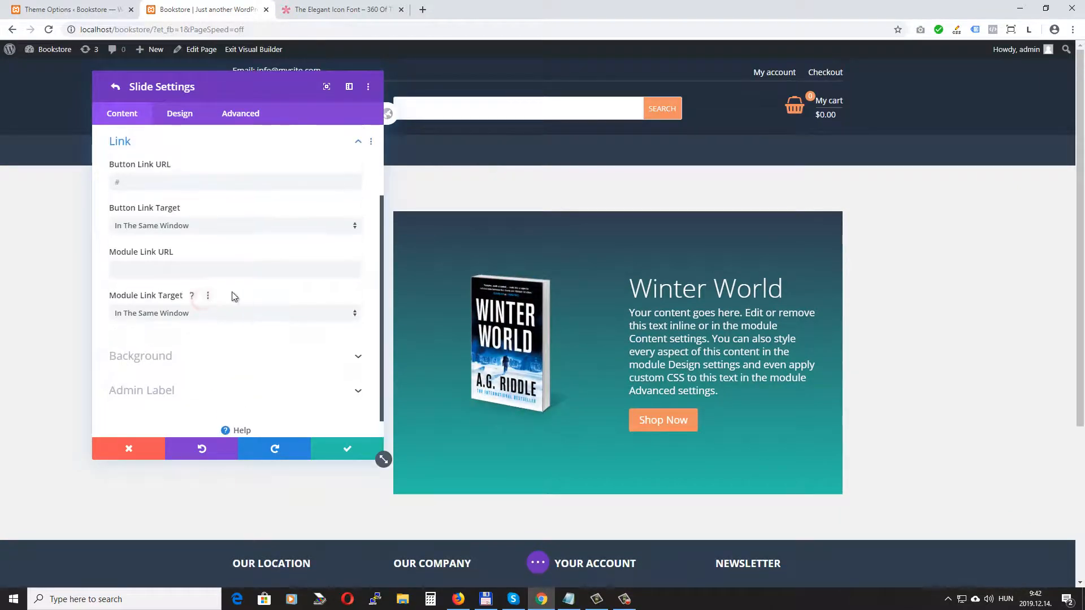
{"action": "left_click", "coordinate": [125, 184]}
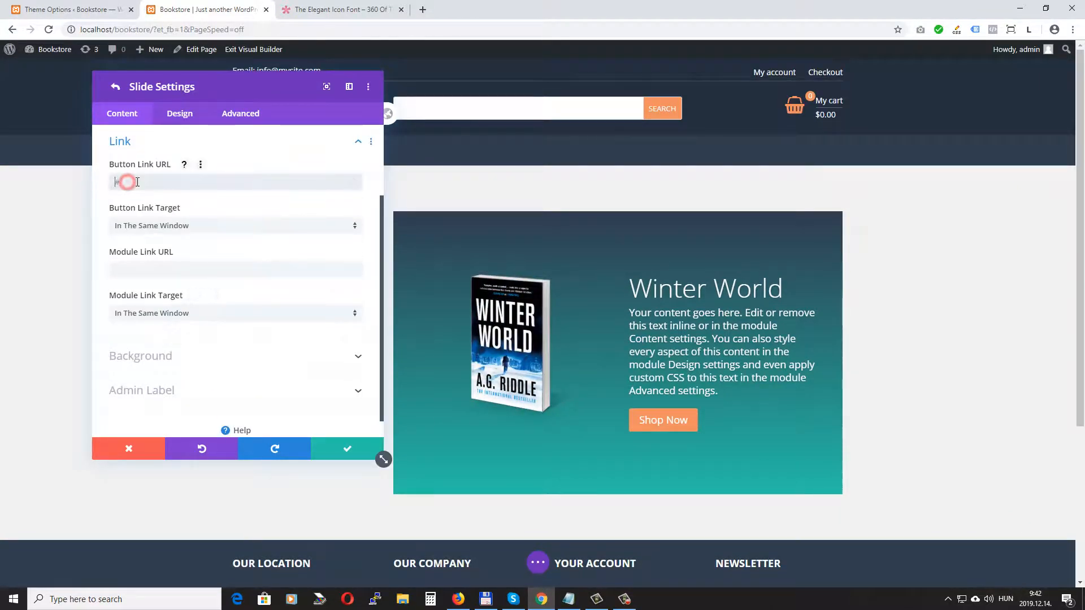
Delete the sentence starting "You can also style every aspect" from the slide's body text
{"action": "scroll", "coordinate": [208, 172], "scroll_direction": "up", "scroll_amount": 3}
{"action": "left_click", "coordinate": [205, 169]}
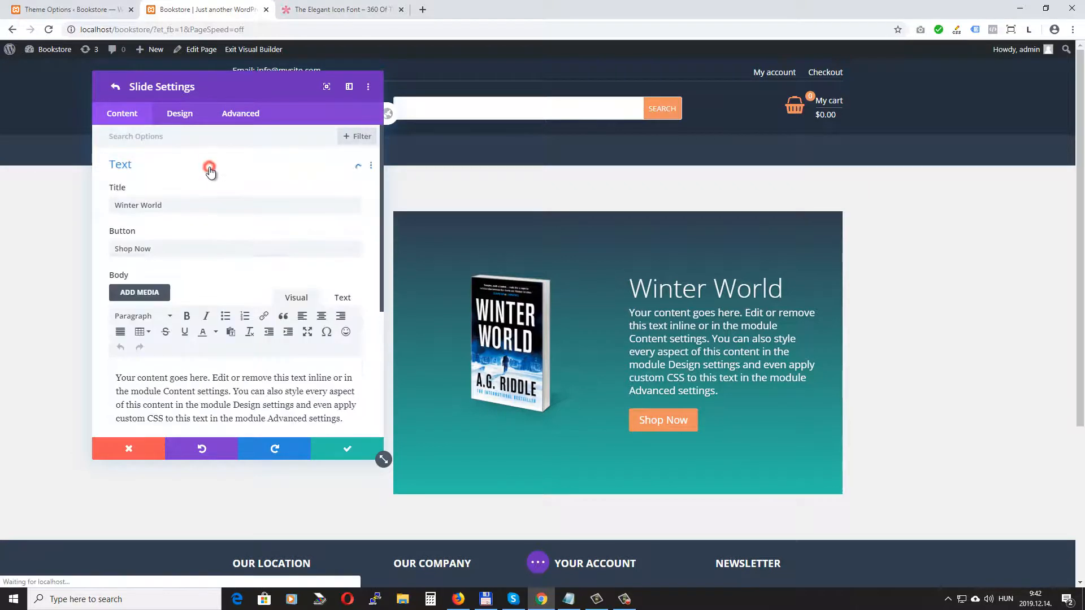
{"action": "scroll", "coordinate": [275, 266], "scroll_direction": "down", "scroll_amount": 2}
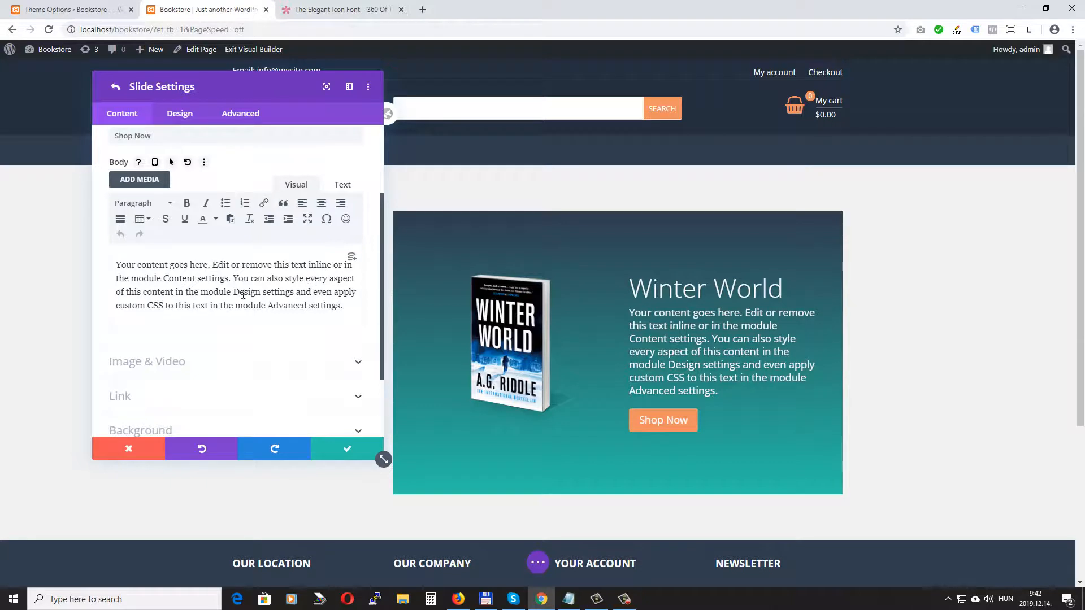
{"action": "left_click_drag", "start_coordinate": [235, 280], "coordinate": [352, 313]}
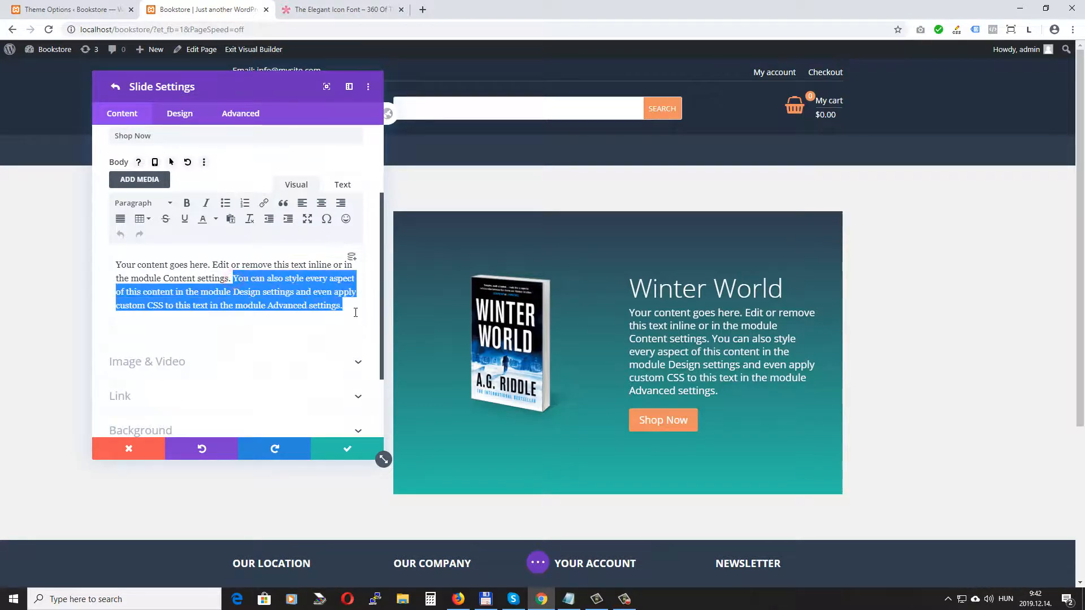
{"action": "key", "text": "BackSpace"}
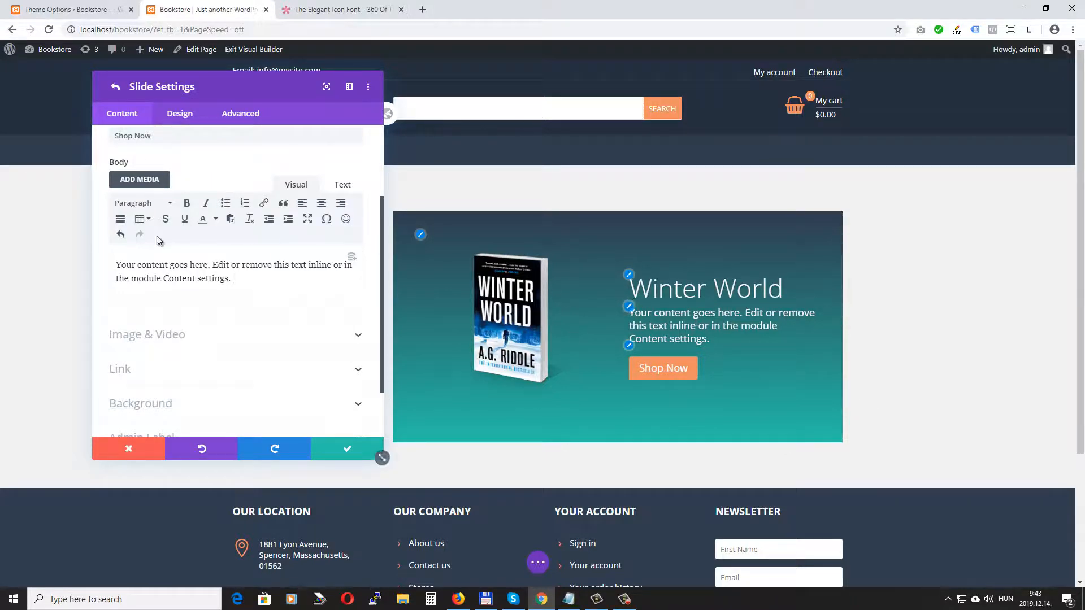
Set the slide's title text size to 47px
{"action": "left_click", "coordinate": [179, 116]}
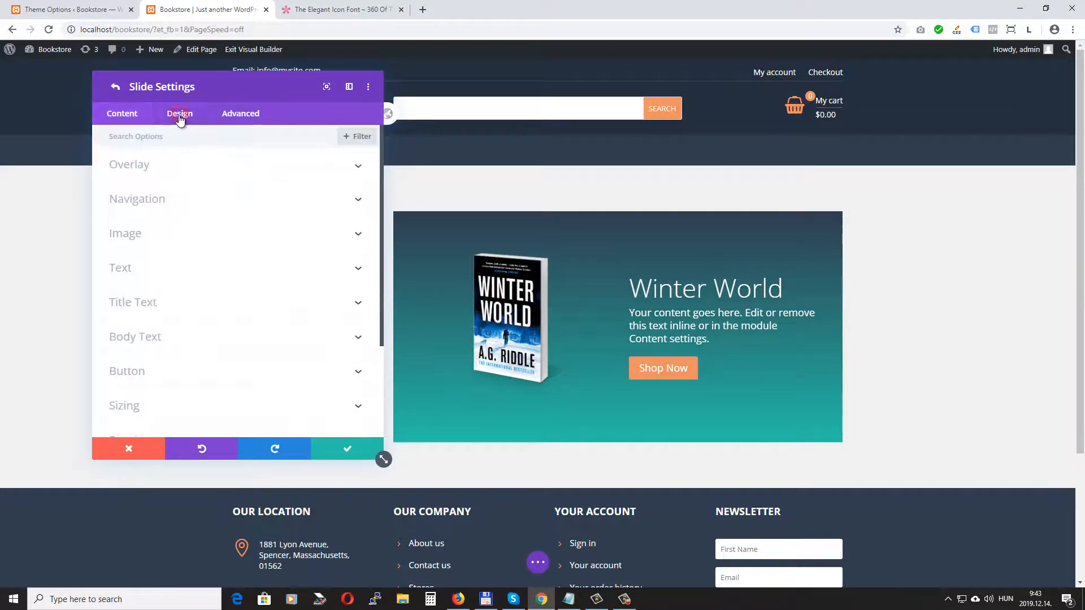
{"action": "scroll", "coordinate": [243, 200], "scroll_direction": "down", "scroll_amount": 1}
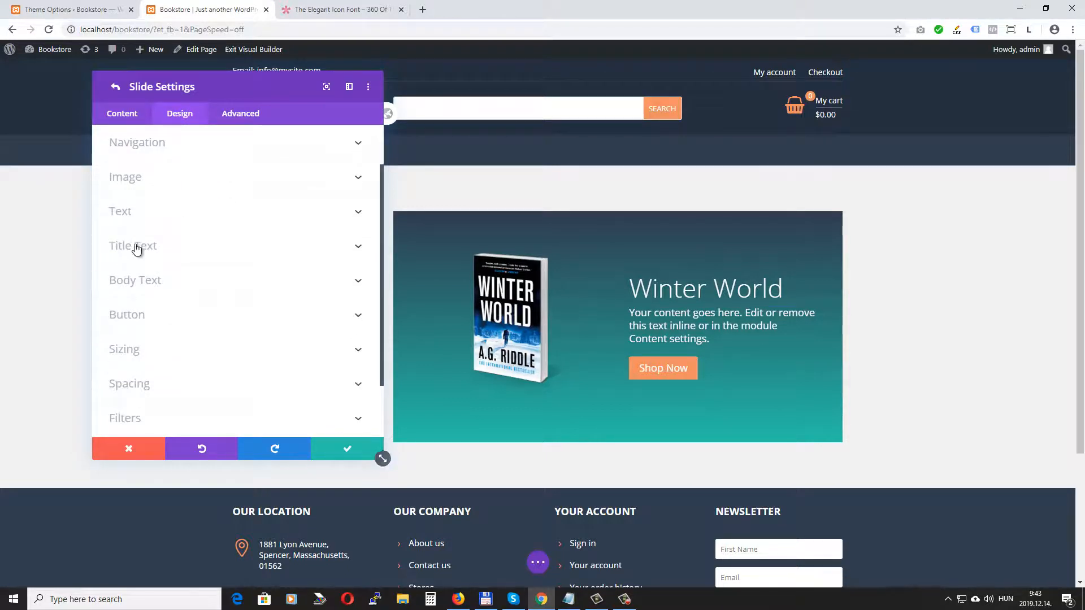
{"action": "left_click", "coordinate": [167, 245]}
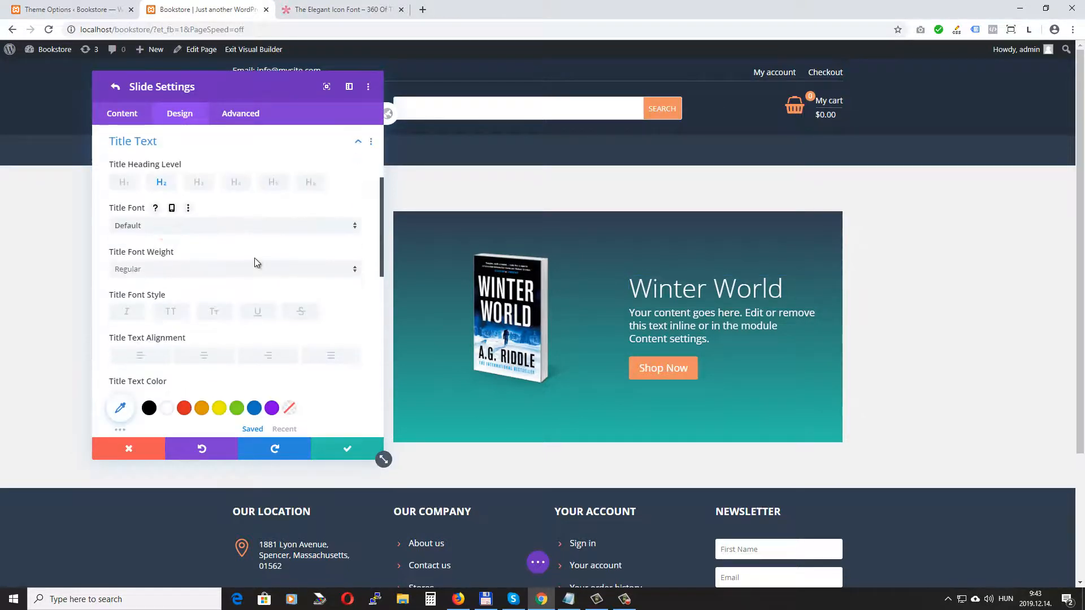
{"action": "scroll", "coordinate": [254, 262], "scroll_direction": "down", "scroll_amount": 2}
{"action": "left_click", "coordinate": [358, 352]}
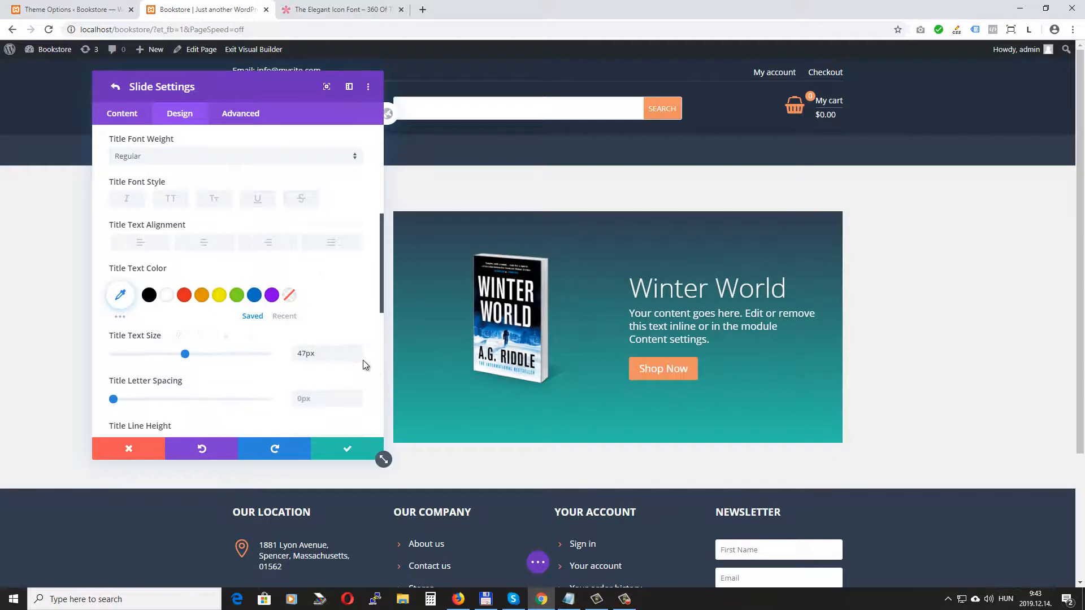
Set the slide's body font weight to Light
{"action": "scroll", "coordinate": [361, 356], "scroll_direction": "down", "scroll_amount": 5}
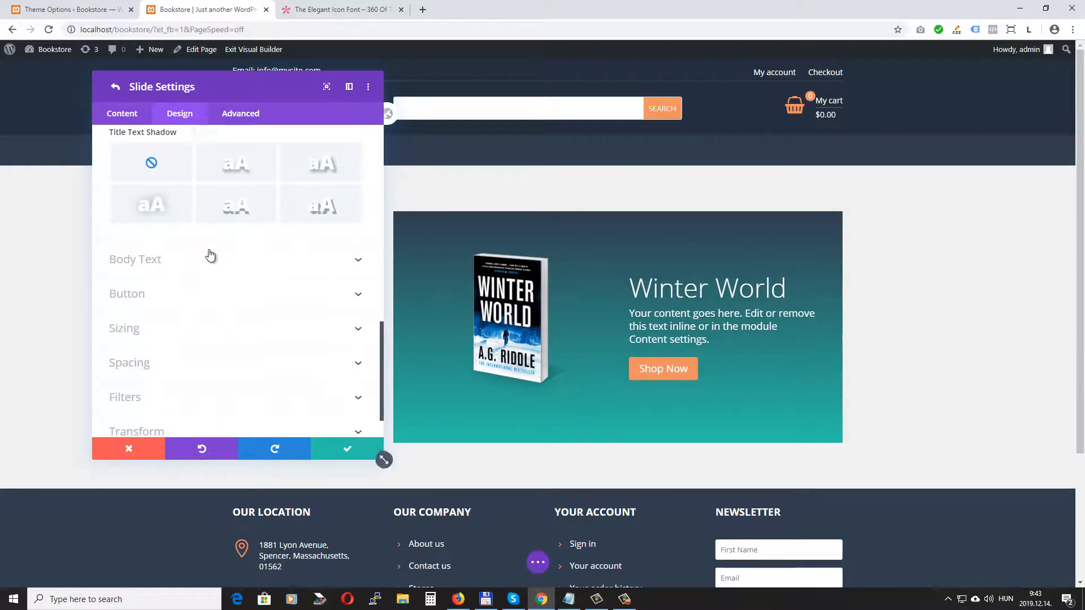
{"action": "left_click", "coordinate": [361, 264]}
{"action": "left_click", "coordinate": [155, 203]}
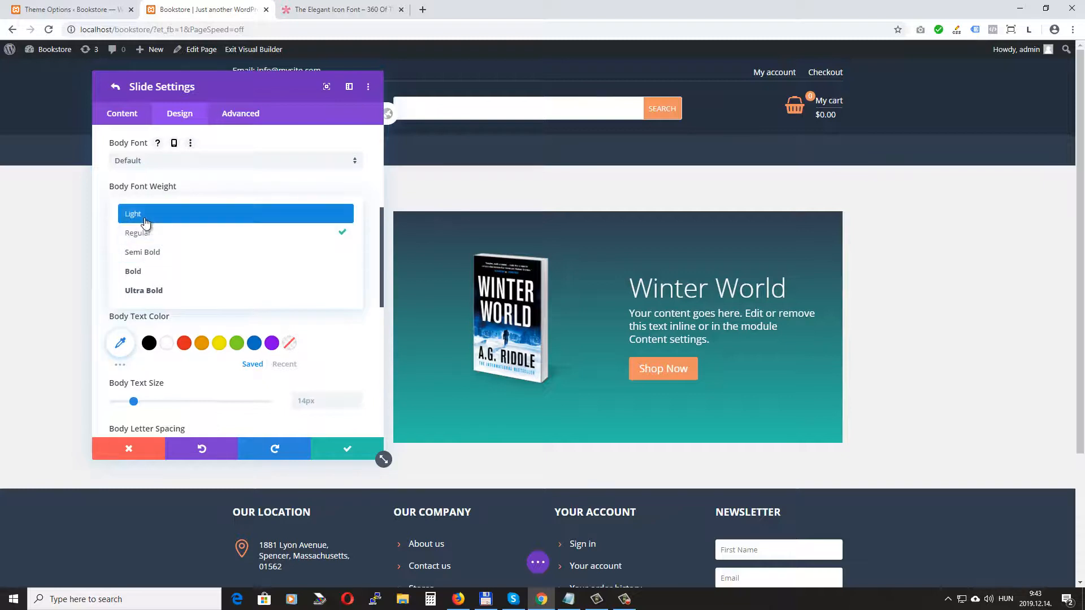
{"action": "left_click", "coordinate": [143, 217]}
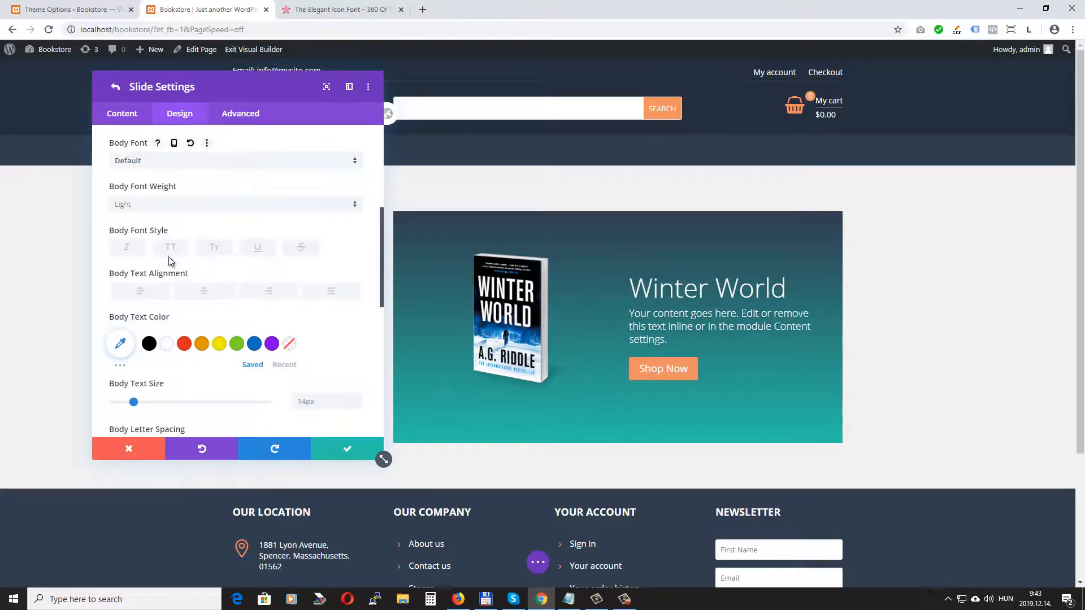
Enable custom styles for the slide's button and set its text size to 17px
{"action": "scroll", "coordinate": [332, 277], "scroll_direction": "down", "scroll_amount": 10}
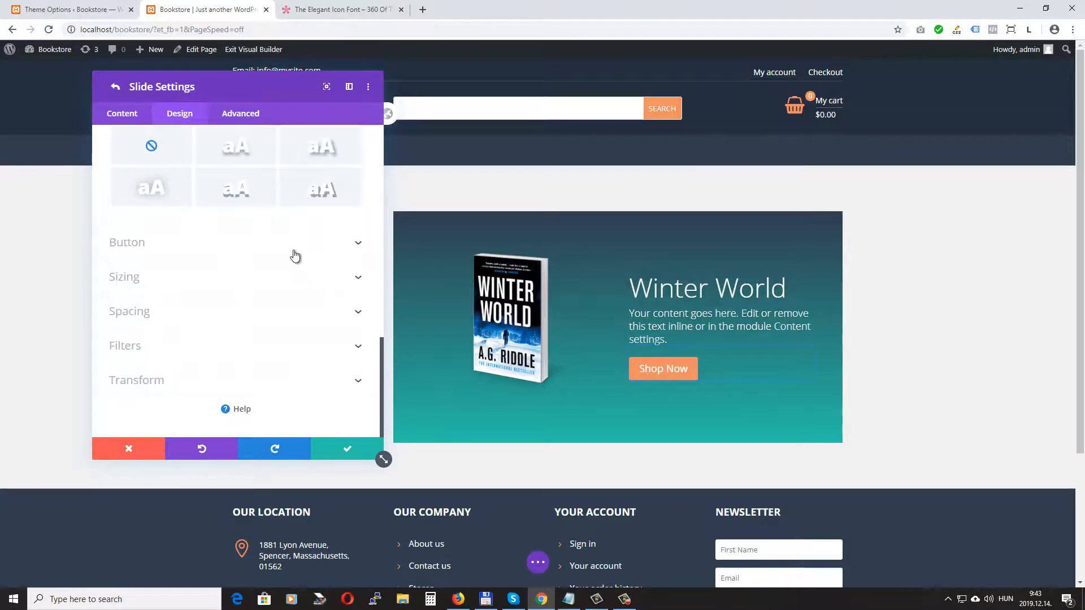
{"action": "left_click", "coordinate": [358, 246]}
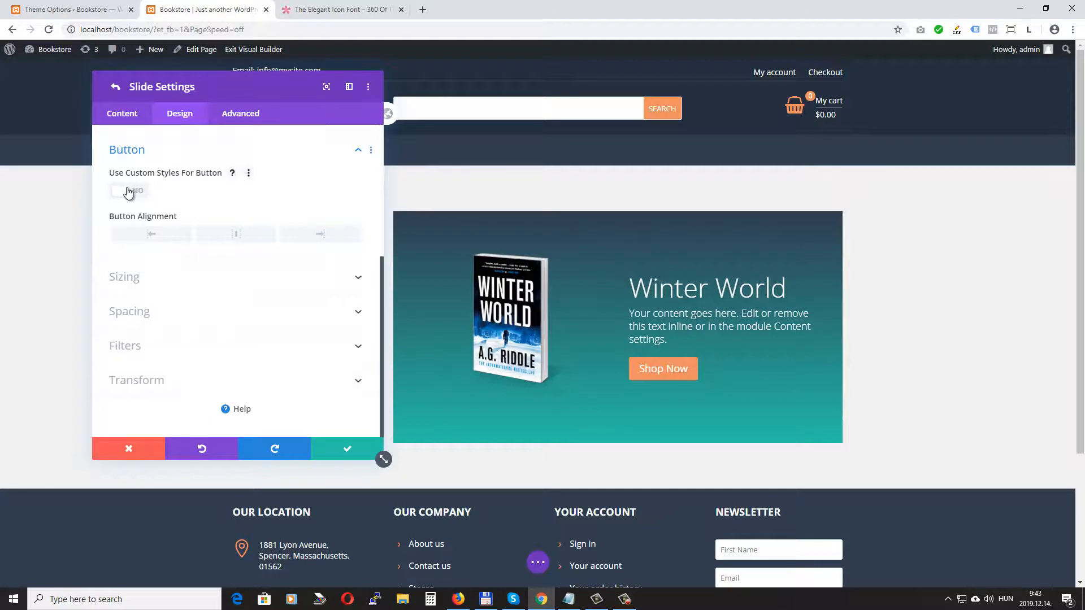
{"action": "left_click", "coordinate": [119, 190]}
{"action": "left_click", "coordinate": [359, 232]}
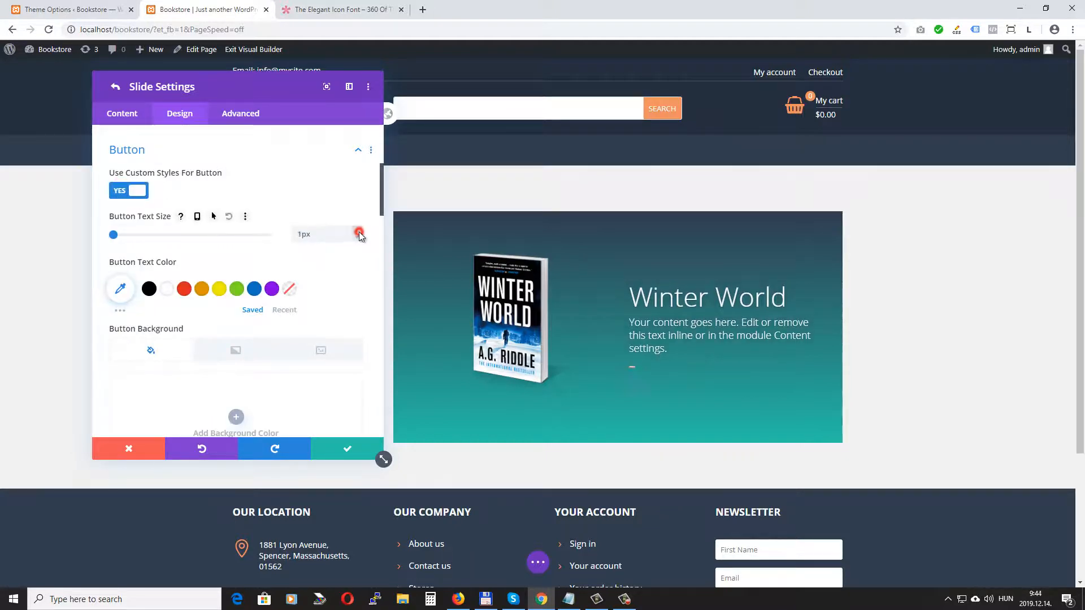
{"action": "left_click", "coordinate": [359, 232]}
{"action": "left_click", "coordinate": [358, 233]}
{"action": "left_click", "coordinate": [358, 232]}
{"action": "left_click", "coordinate": [358, 232]}
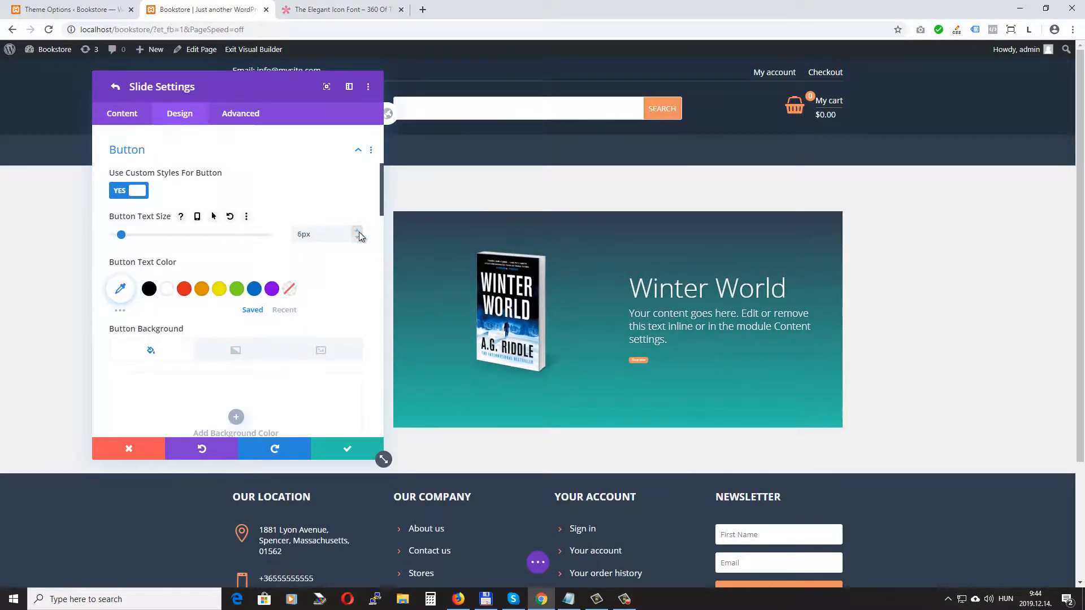
{"action": "left_click", "coordinate": [358, 232]}
{"action": "left_click", "coordinate": [358, 233]}
{"action": "left_click", "coordinate": [359, 232]}
{"action": "left_click", "coordinate": [358, 232]}
{"action": "left_click", "coordinate": [358, 232]}
{"action": "left_click", "coordinate": [358, 232]}
{"action": "left_click", "coordinate": [359, 233]}
{"action": "left_click", "coordinate": [358, 232]}
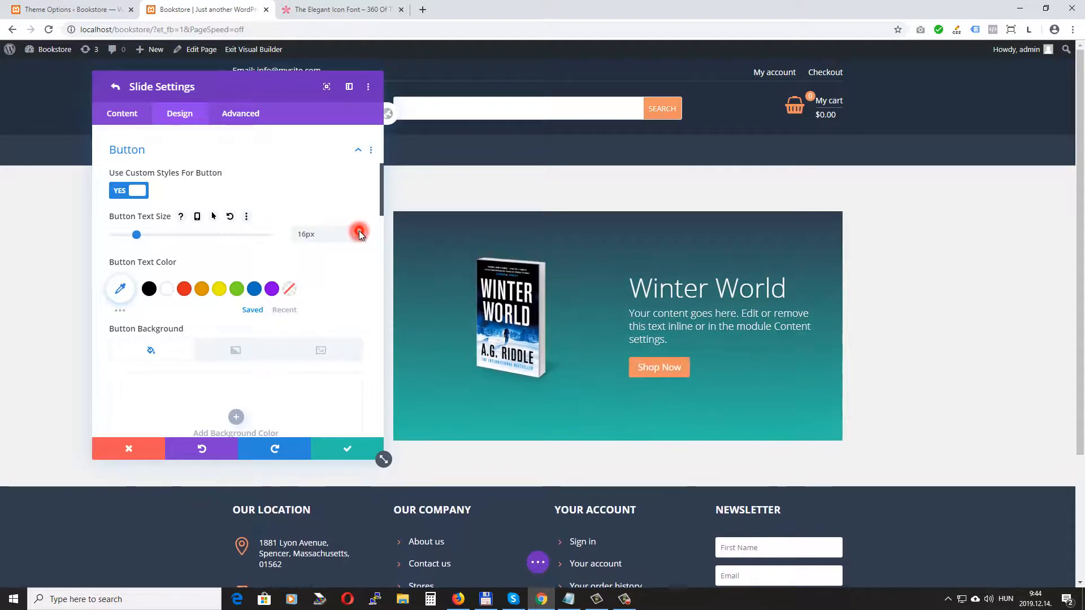
{"action": "left_click", "coordinate": [358, 233]}
{"action": "left_click", "coordinate": [358, 232]}
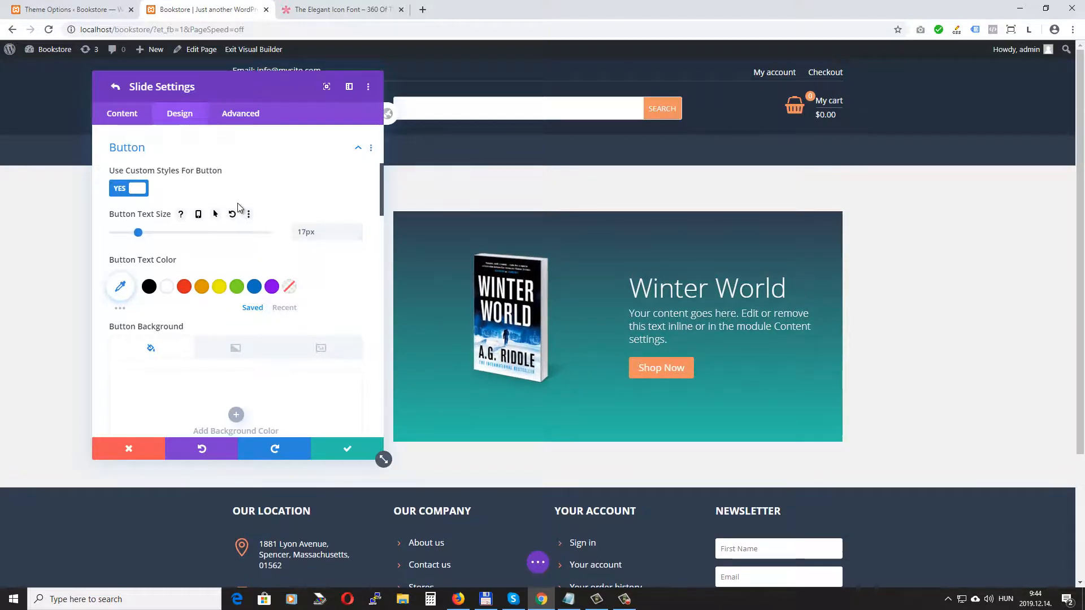
Link the slide button's left and right padding, set both to 42px, and save the slide and slider settings
{"action": "scroll", "coordinate": [179, 233], "scroll_direction": "down", "scroll_amount": 1}
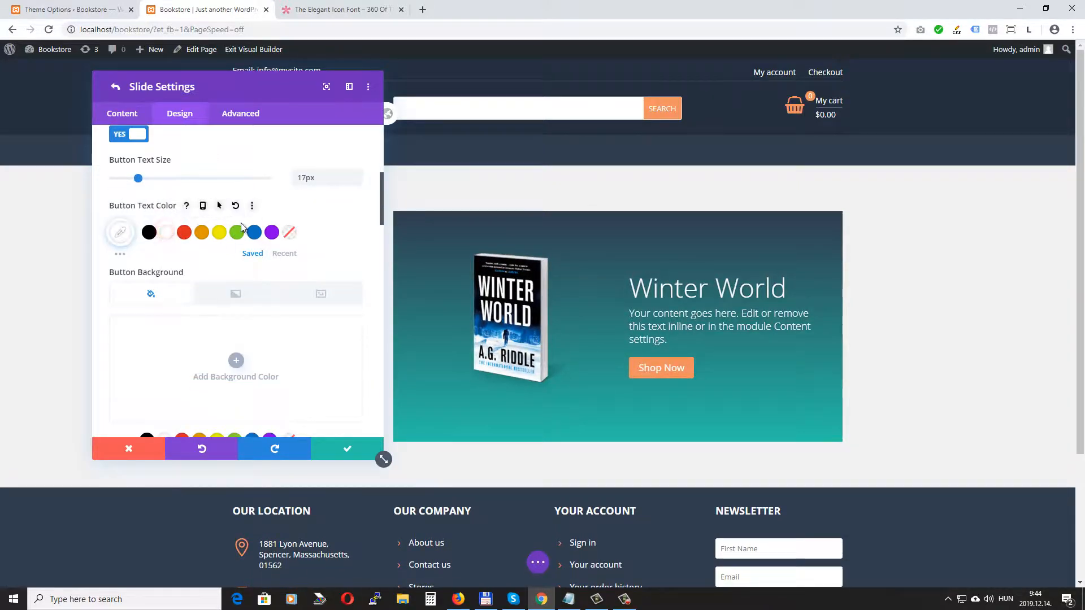
{"action": "scroll", "coordinate": [240, 226], "scroll_direction": "down", "scroll_amount": 1}
{"action": "scroll", "coordinate": [241, 225], "scroll_direction": "down", "scroll_amount": 1}
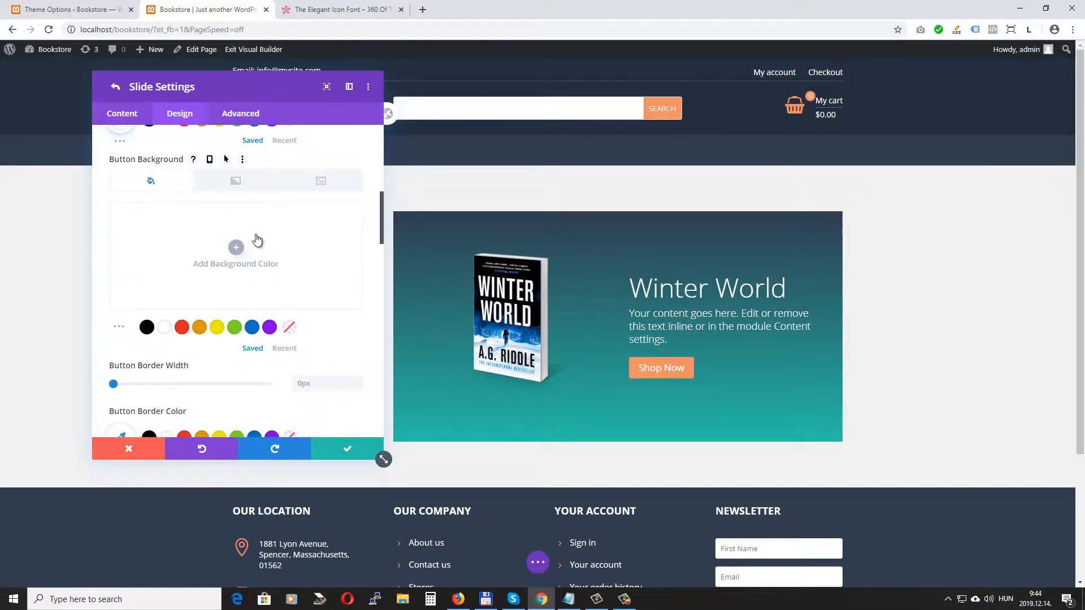
{"action": "scroll", "coordinate": [202, 253], "scroll_direction": "down", "scroll_amount": 2}
{"action": "scroll", "coordinate": [209, 232], "scroll_direction": "down", "scroll_amount": 2}
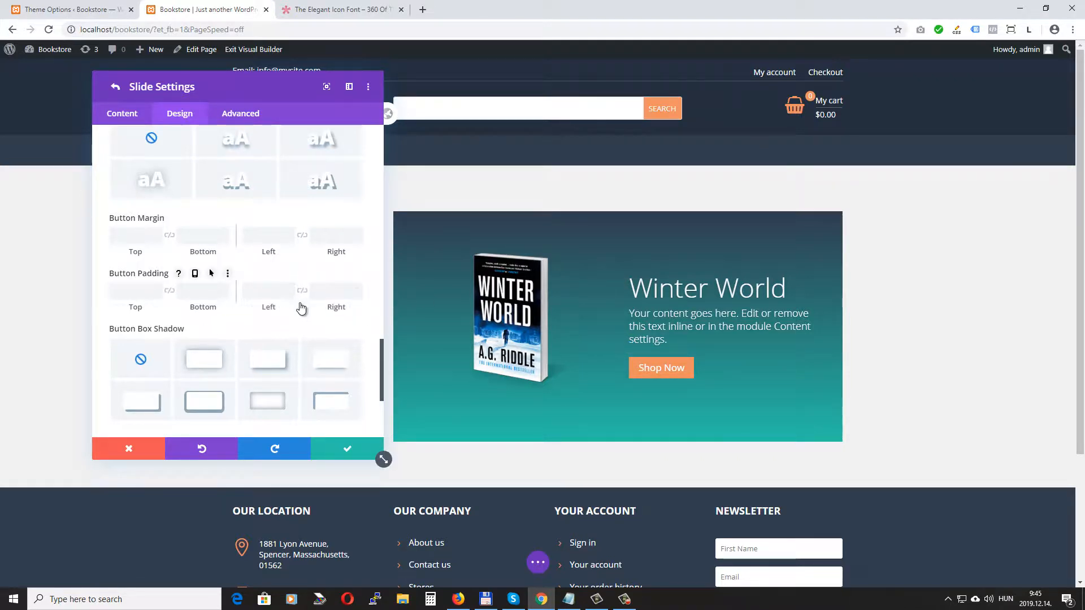
{"action": "left_click", "coordinate": [265, 298]}
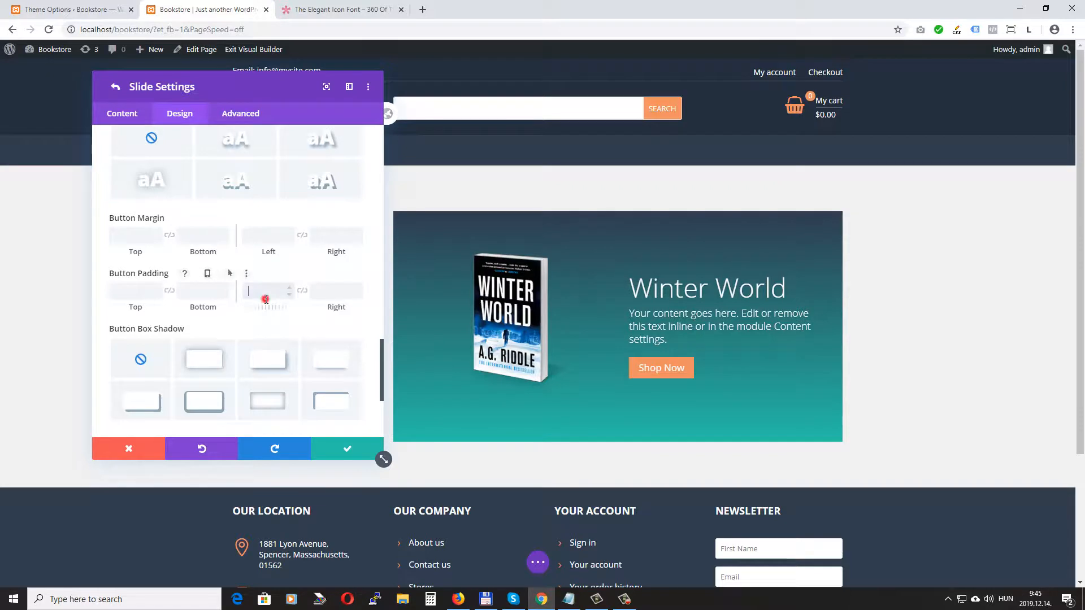
{"action": "left_click", "coordinate": [250, 293]}
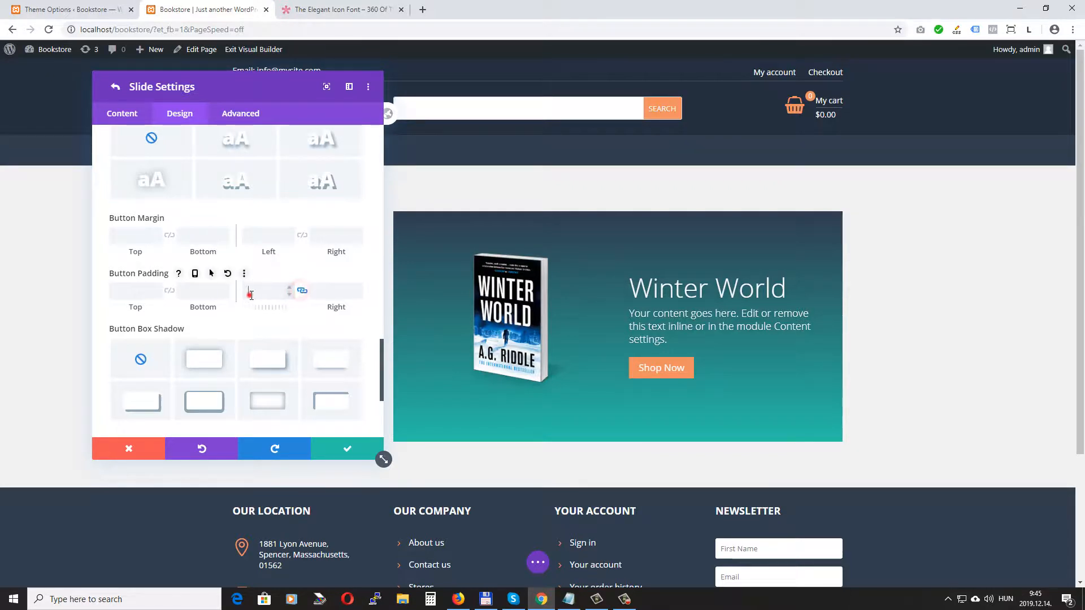
{"action": "type", "text": "4"}
{"action": "type", "text": "0px"}
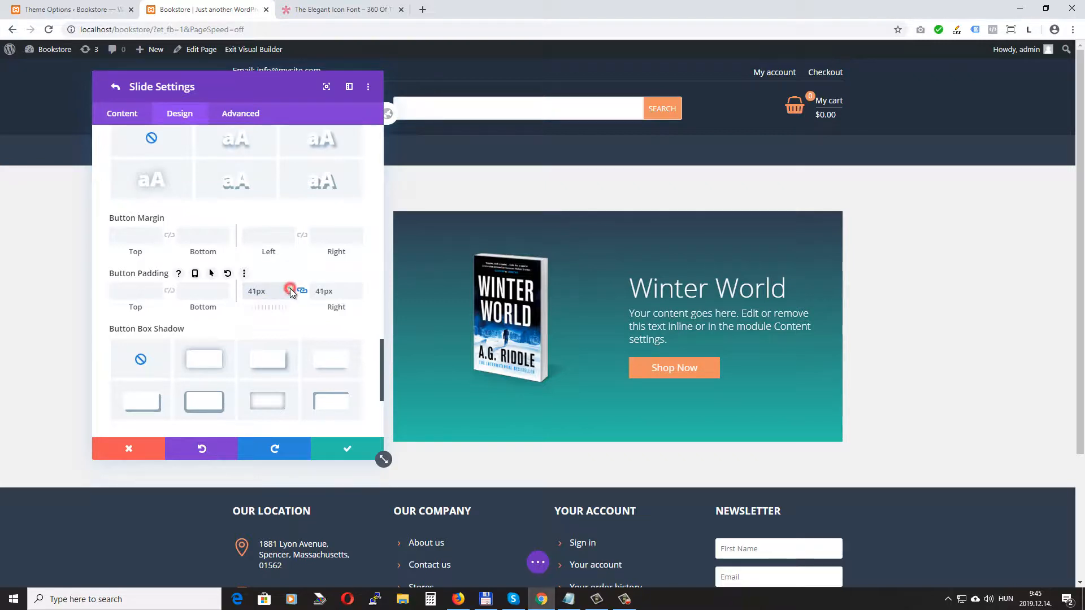
{"action": "left_click", "coordinate": [290, 289]}
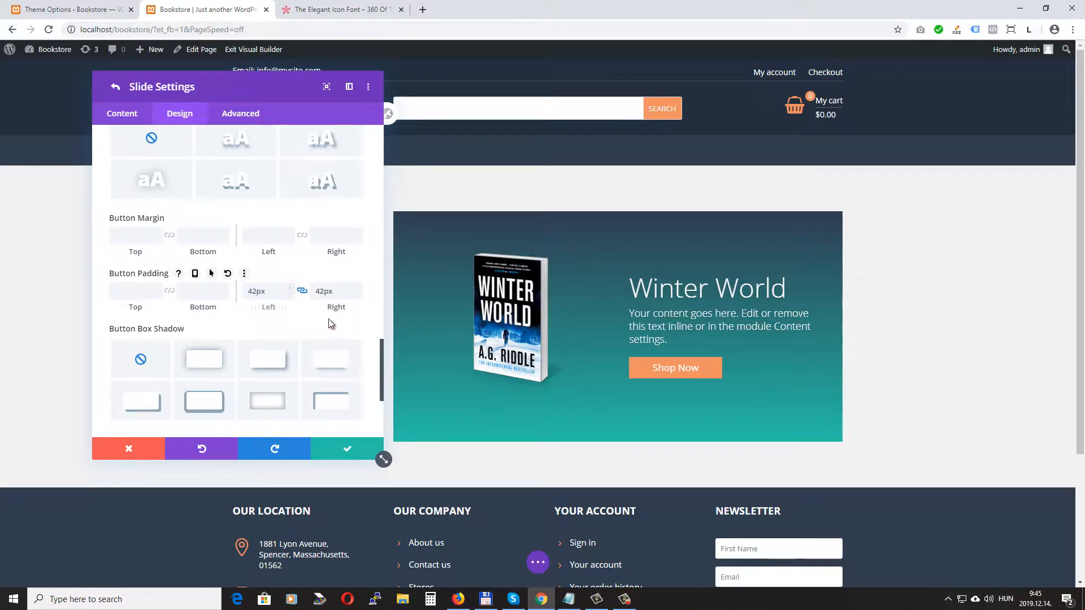
{"action": "left_click", "coordinate": [345, 450]}
{"action": "left_click", "coordinate": [343, 455]}
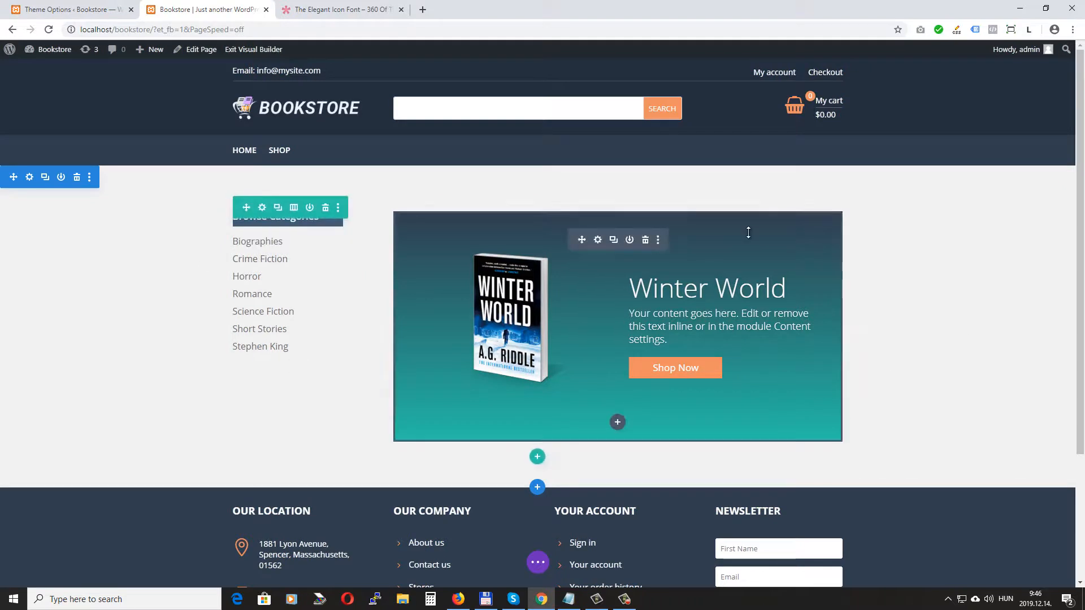
Set the background color of the row holding the categories and slider to #ffffff, and move its settings window clear of the categories
{"action": "left_click", "coordinate": [262, 207]}
{"action": "left_click", "coordinate": [173, 331]}
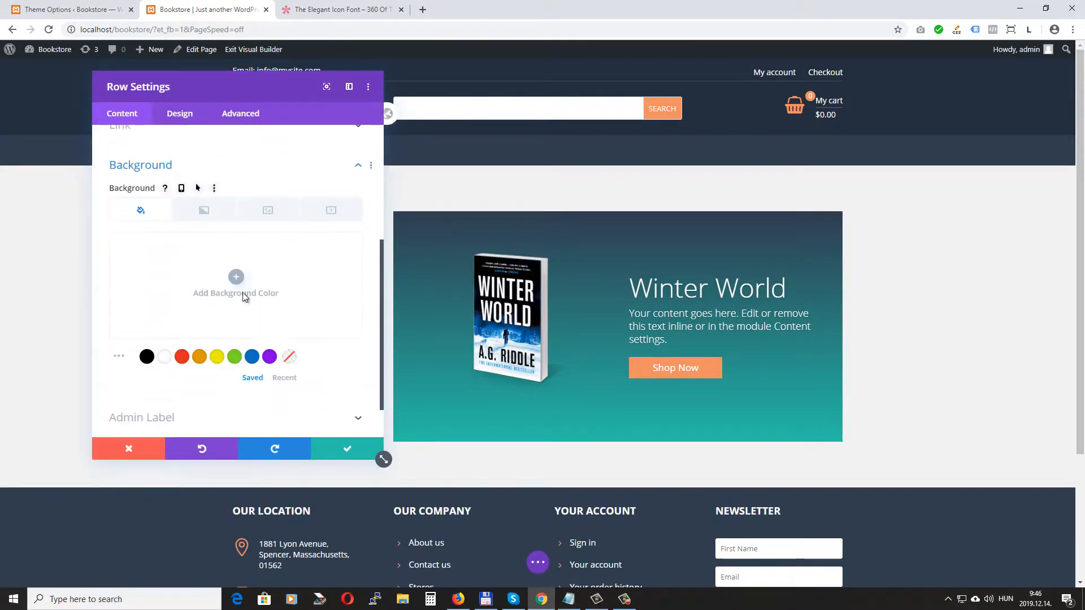
{"action": "left_click", "coordinate": [166, 356]}
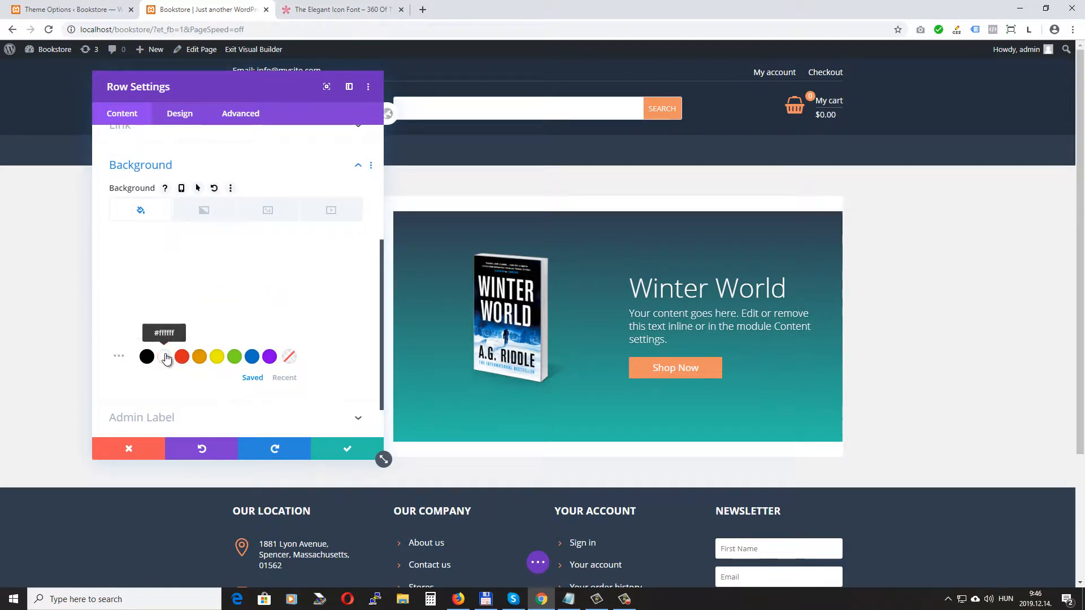
{"action": "left_click_drag", "start_coordinate": [281, 94], "coordinate": [944, 124]}
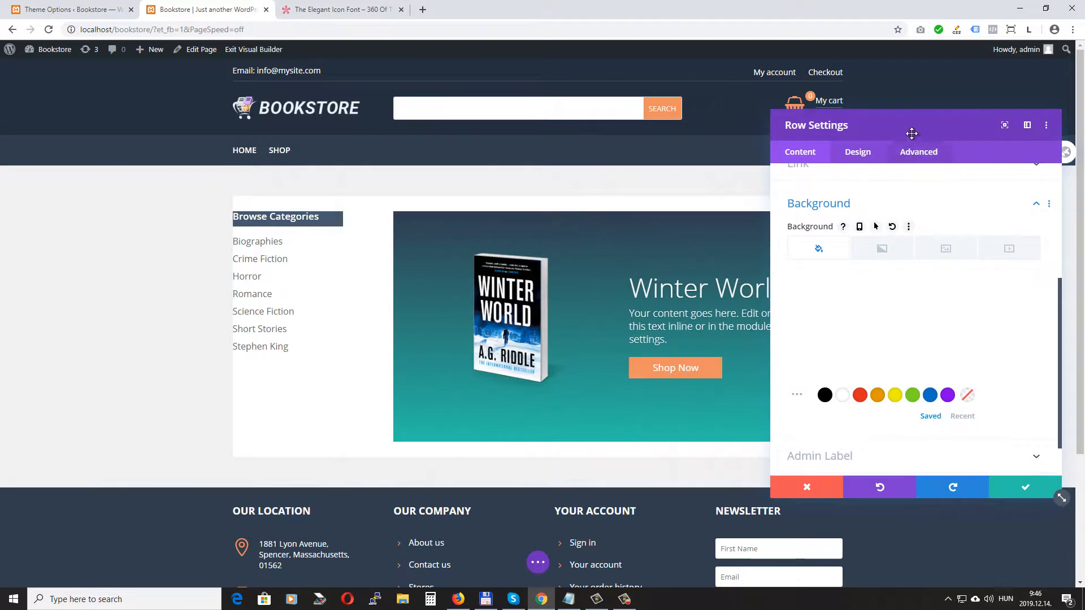
Set the top margin of the row holding the categories and slider to -5px
{"action": "scroll", "coordinate": [719, 242], "scroll_direction": "down", "scroll_amount": 1}
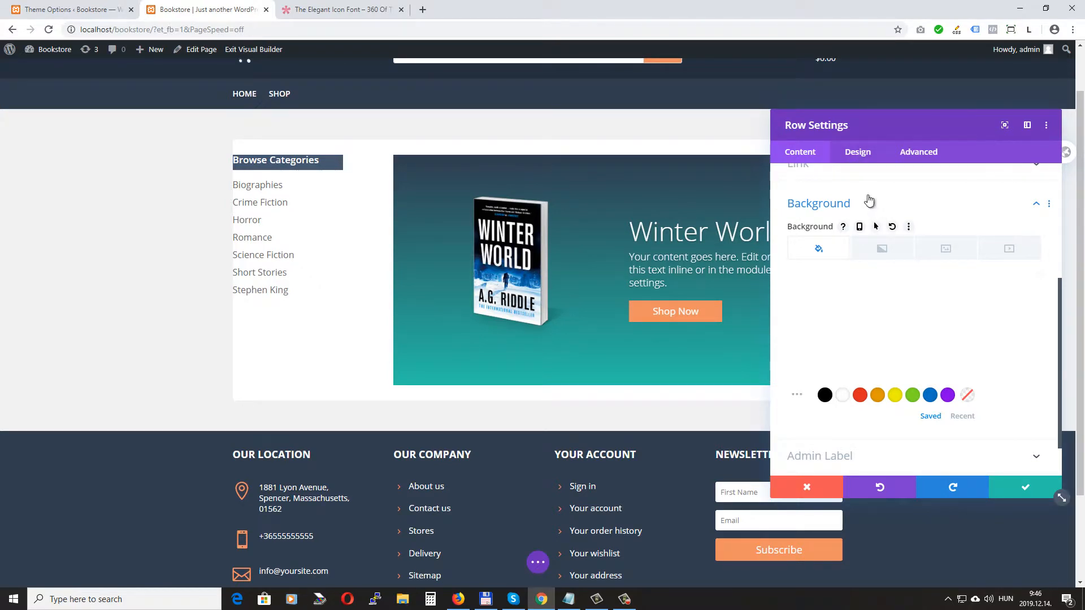
{"action": "scroll", "coordinate": [866, 203], "scroll_direction": "up", "scroll_amount": 1}
{"action": "left_click", "coordinate": [858, 153]}
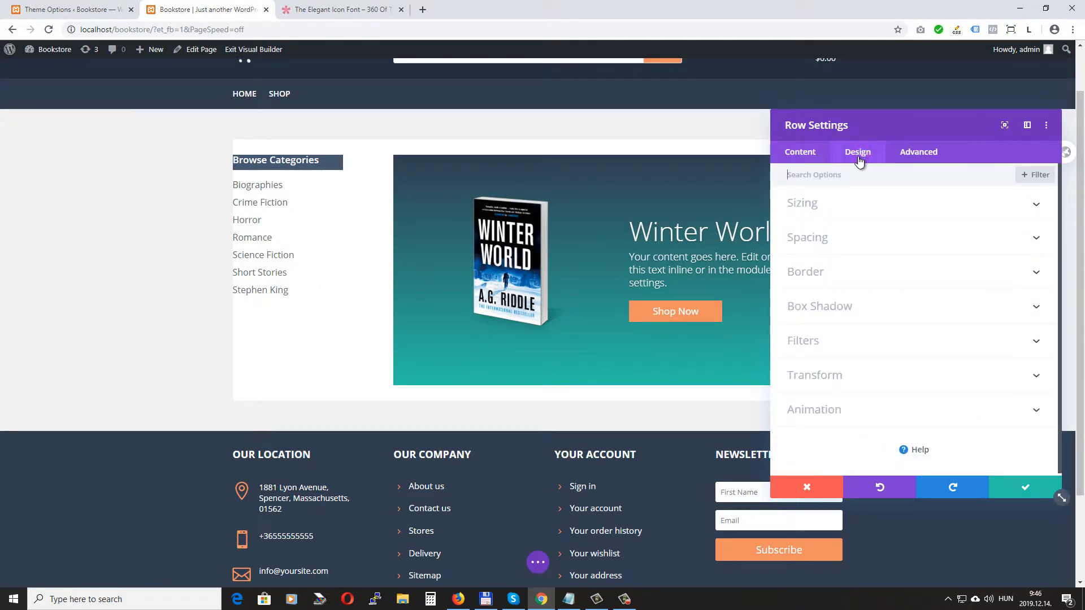
{"action": "left_click", "coordinate": [823, 238]}
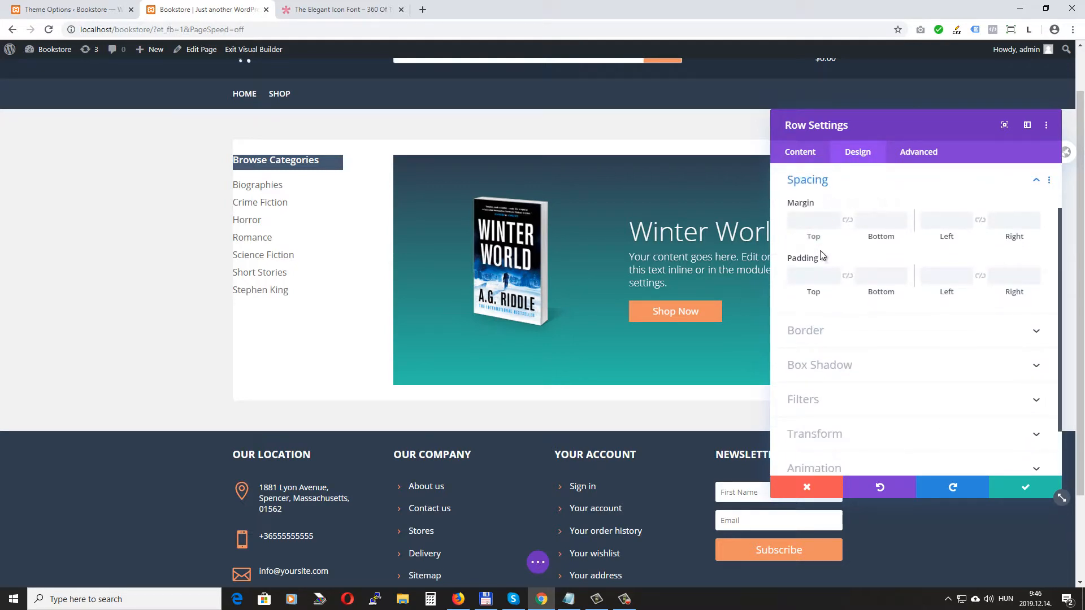
{"action": "left_click", "coordinate": [806, 220]}
{"action": "type", "text": "-5"}
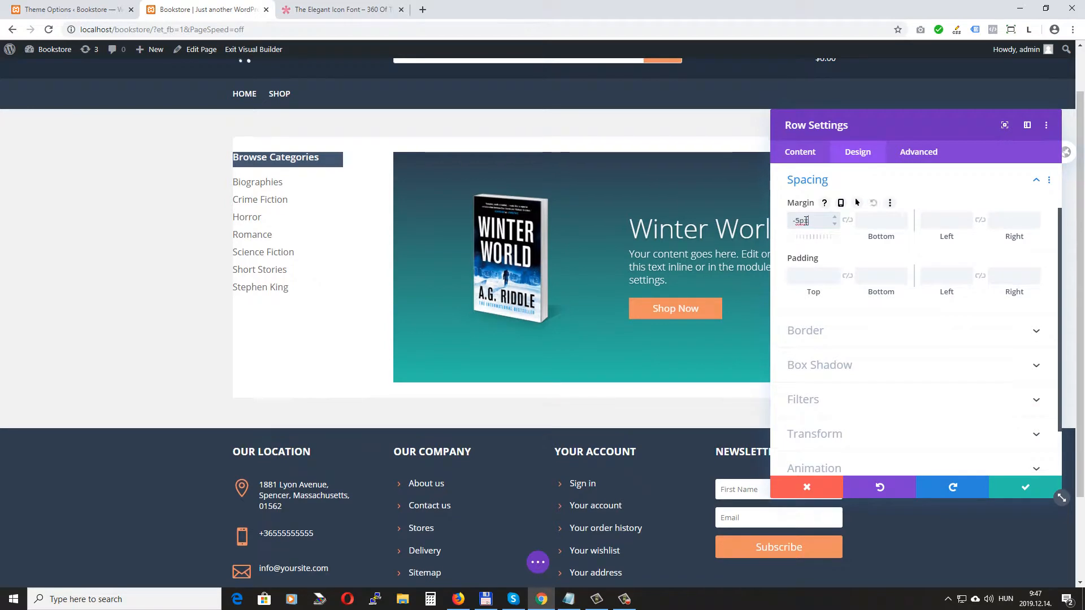
{"action": "type", "text": "px"}
Set the row's bottom padding to 10px and its left and right padding to 25px each
{"action": "left_click", "coordinate": [883, 276]}
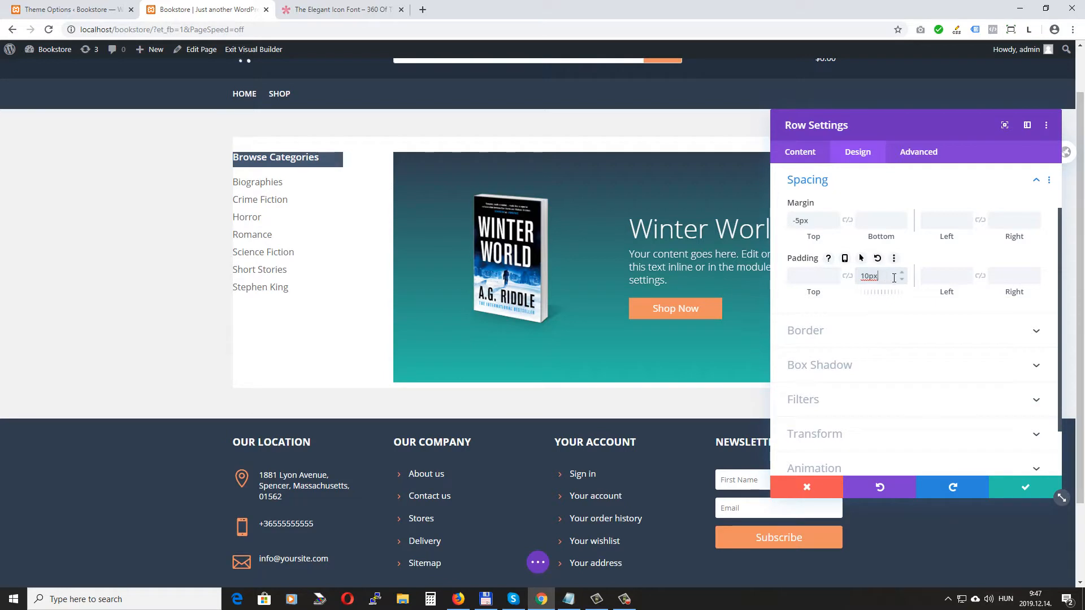
{"action": "left_click", "coordinate": [941, 277]}
{"action": "type", "text": "25"}
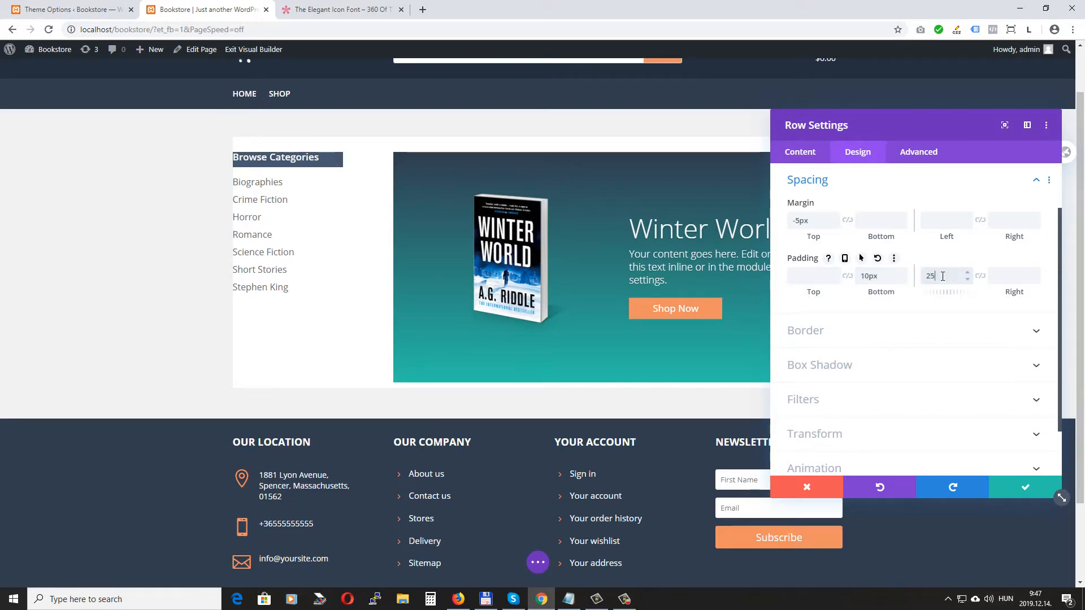
{"action": "type", "text": "px"}
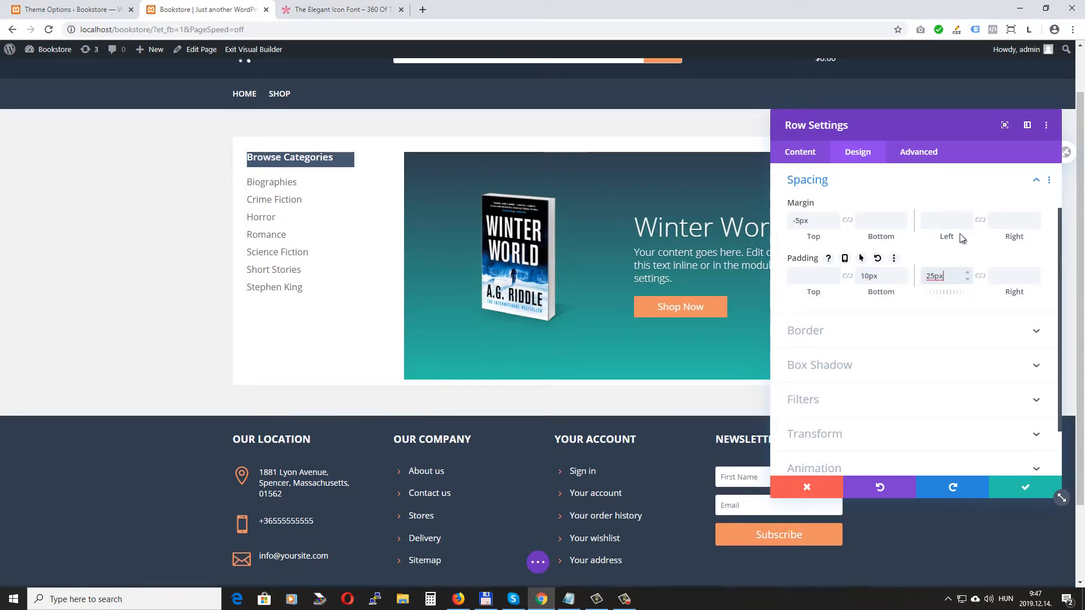
{"action": "left_click_drag", "start_coordinate": [905, 149], "coordinate": [591, 262]}
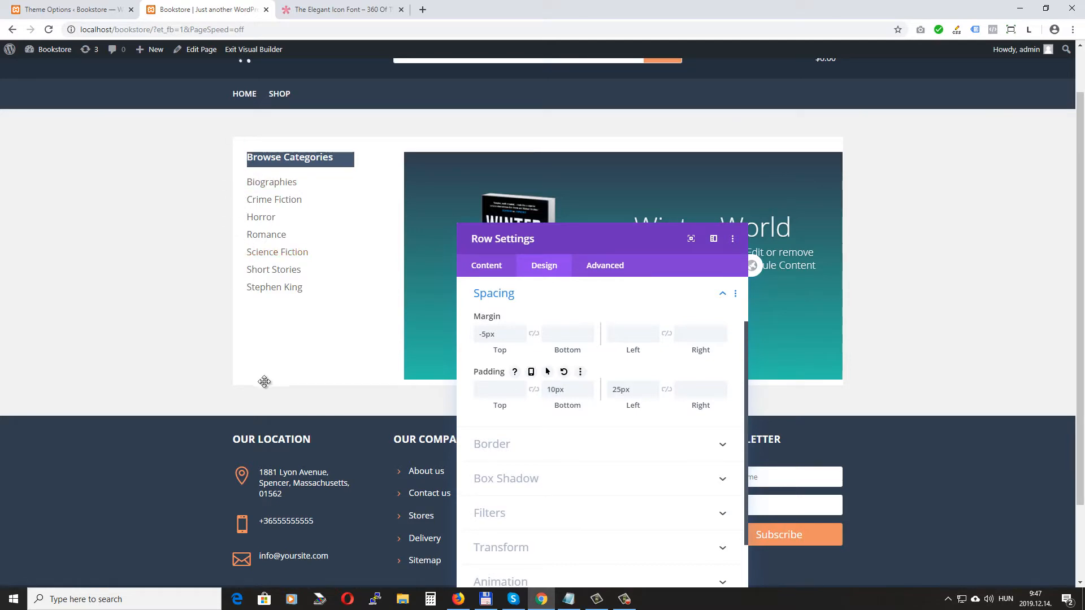
{"action": "left_click", "coordinate": [697, 388]}
{"action": "type", "text": "25"}
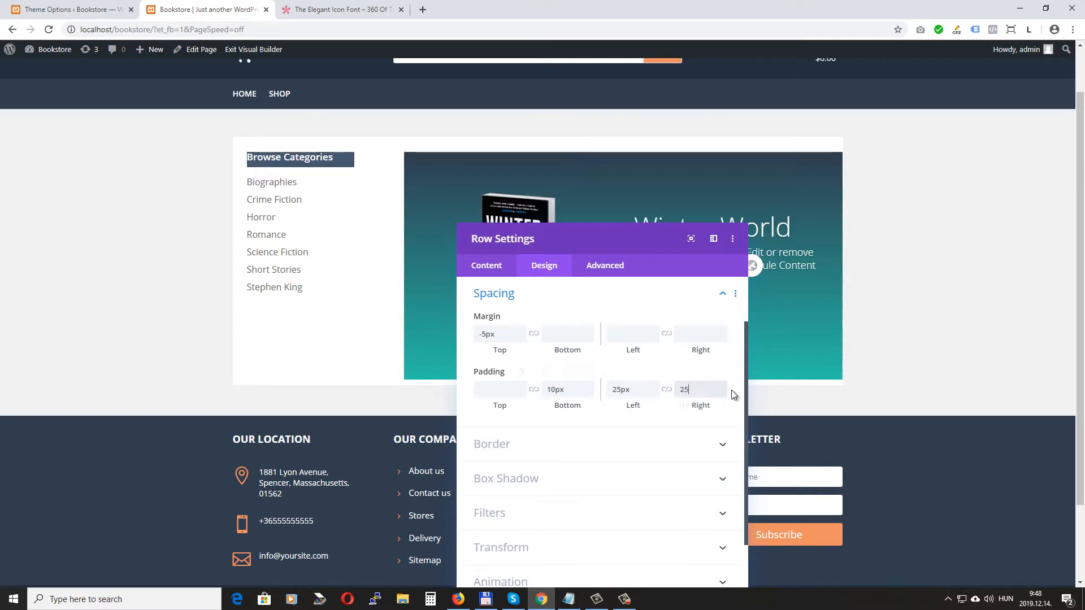
{"action": "type", "text": "px"}
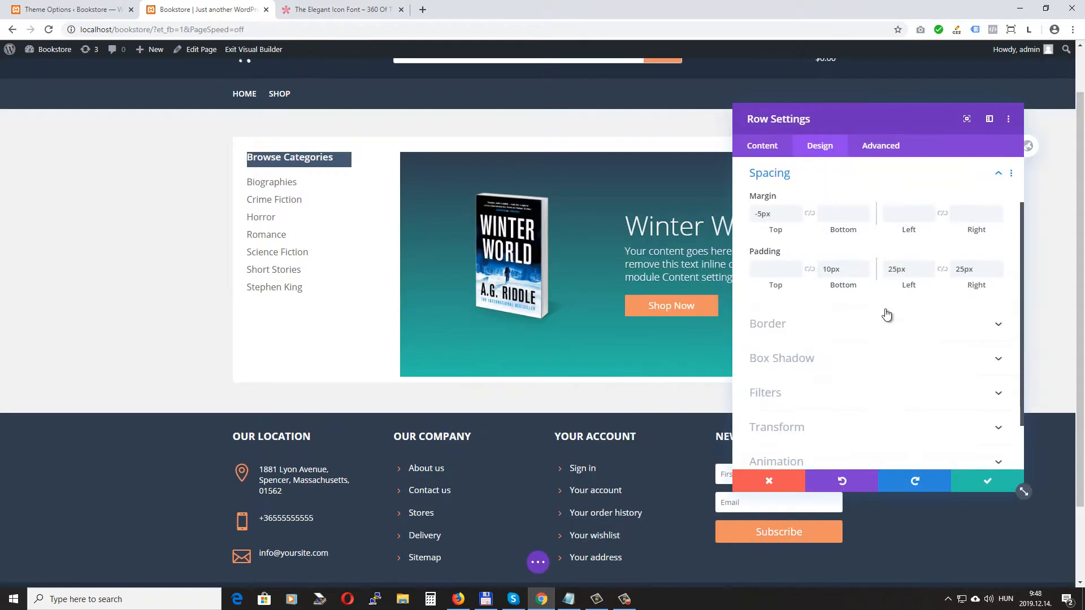
Apply the soft outer box shadow preset that surrounds all sides to the row
{"action": "scroll", "coordinate": [886, 315], "scroll_direction": "down", "scroll_amount": 1}
{"action": "left_click", "coordinate": [829, 304]}
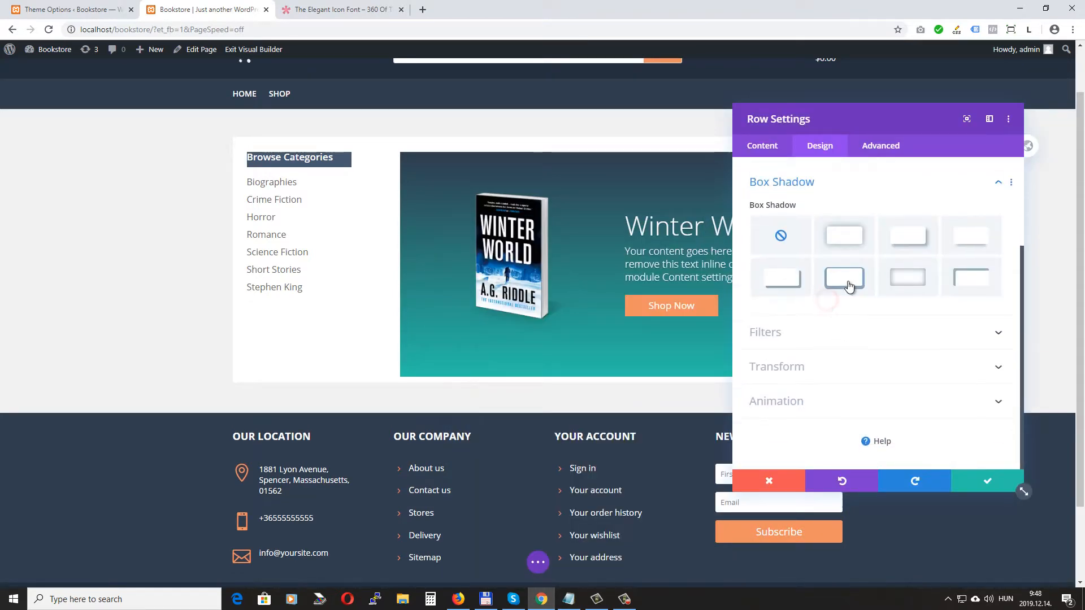
{"action": "left_click", "coordinate": [844, 235]}
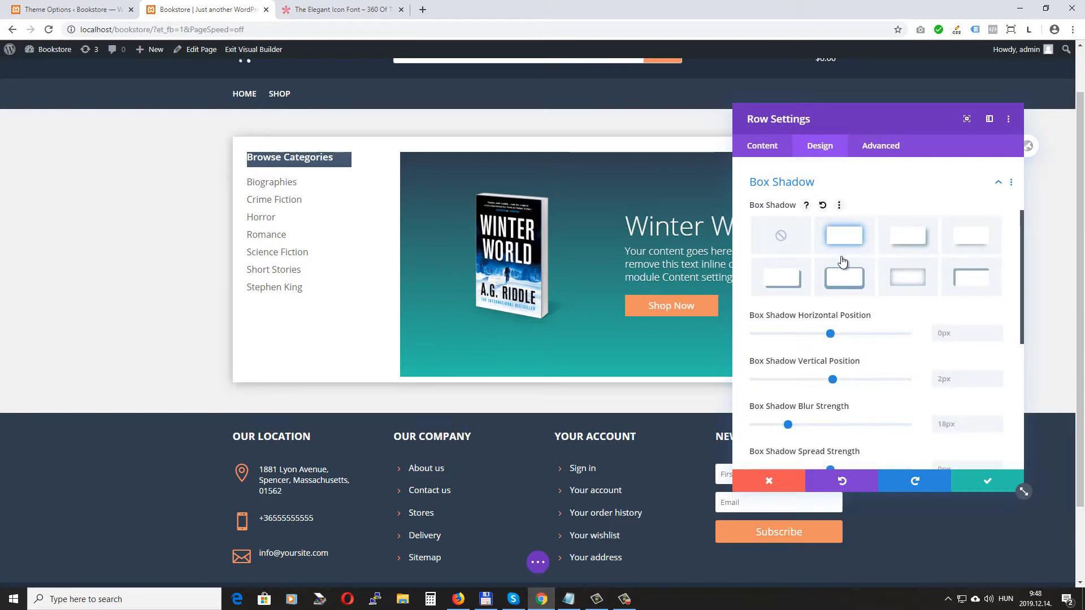
{"action": "scroll", "coordinate": [843, 270], "scroll_direction": "down", "scroll_amount": 3}
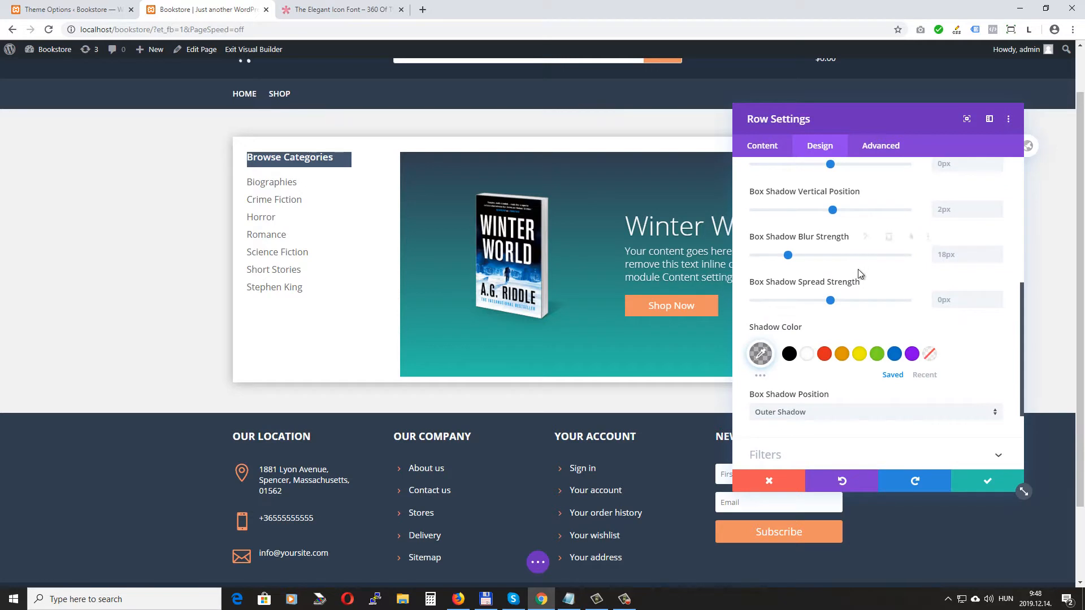
Save the page with the row's new styling and exit the Visual Builder to view the live home page
{"action": "left_click", "coordinate": [1044, 563]}
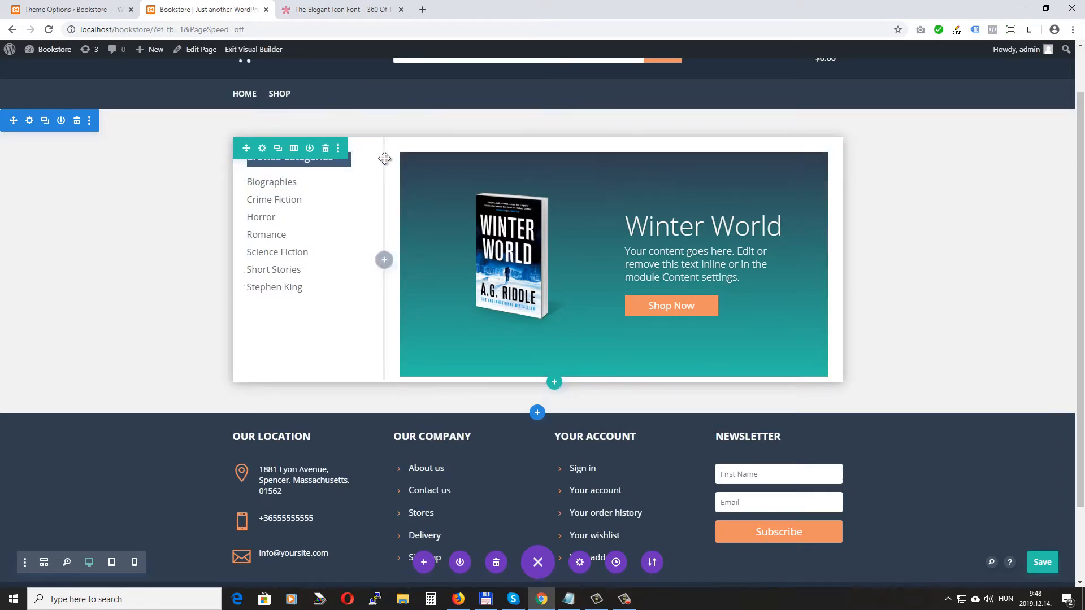
{"action": "left_click", "coordinate": [253, 50]}
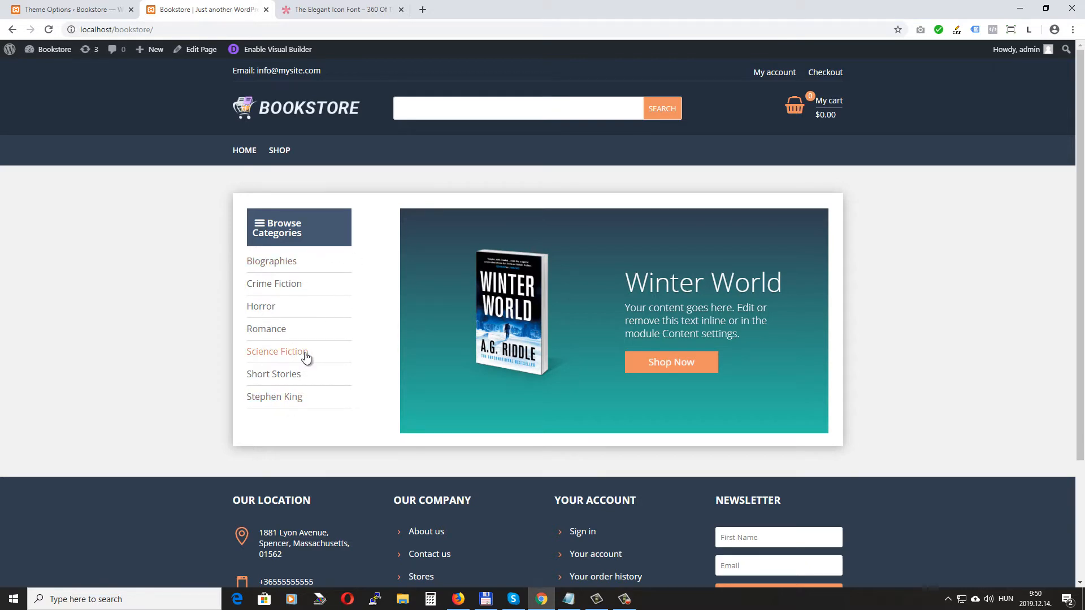
Reopen the page in the Visual Builder, set the Browse Categories sidebar's right padding to 0px, and save the module settings
{"action": "left_click", "coordinate": [270, 49]}
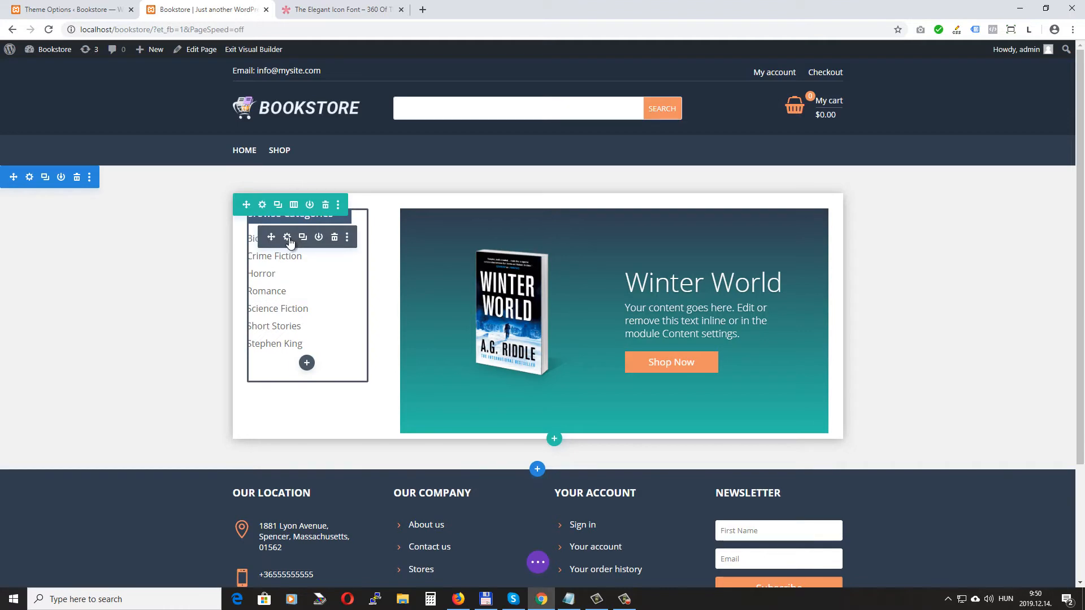
{"action": "left_click", "coordinate": [286, 238]}
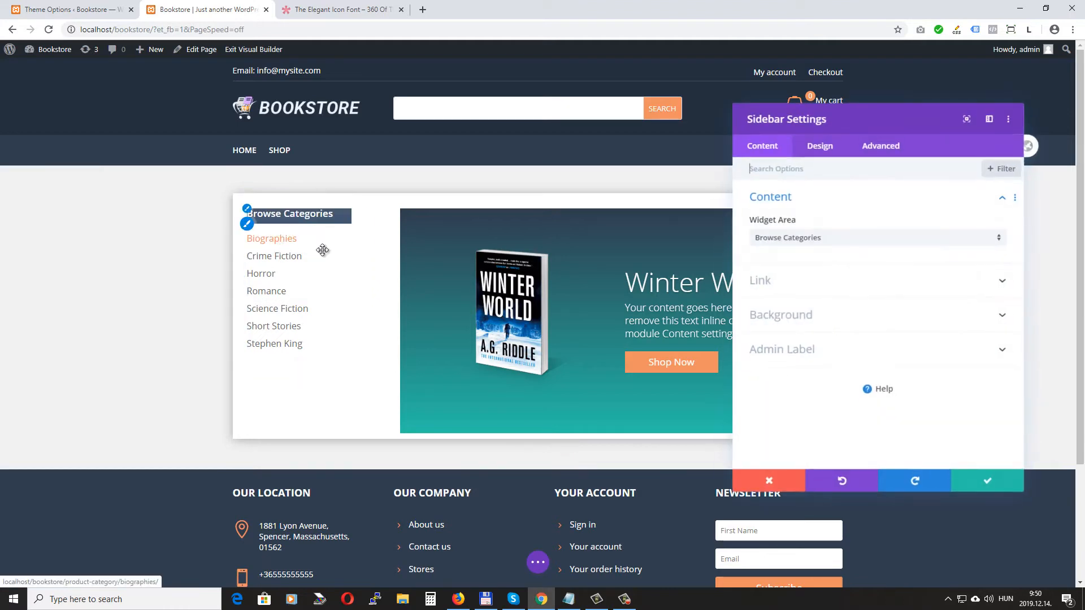
{"action": "left_click", "coordinate": [820, 145]}
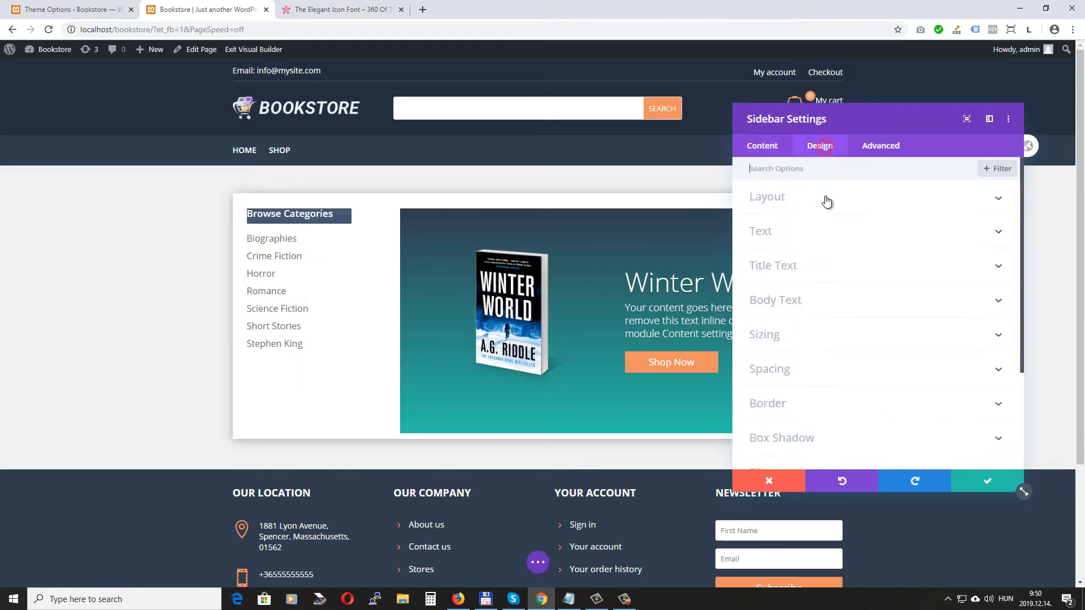
{"action": "left_click", "coordinate": [797, 376]}
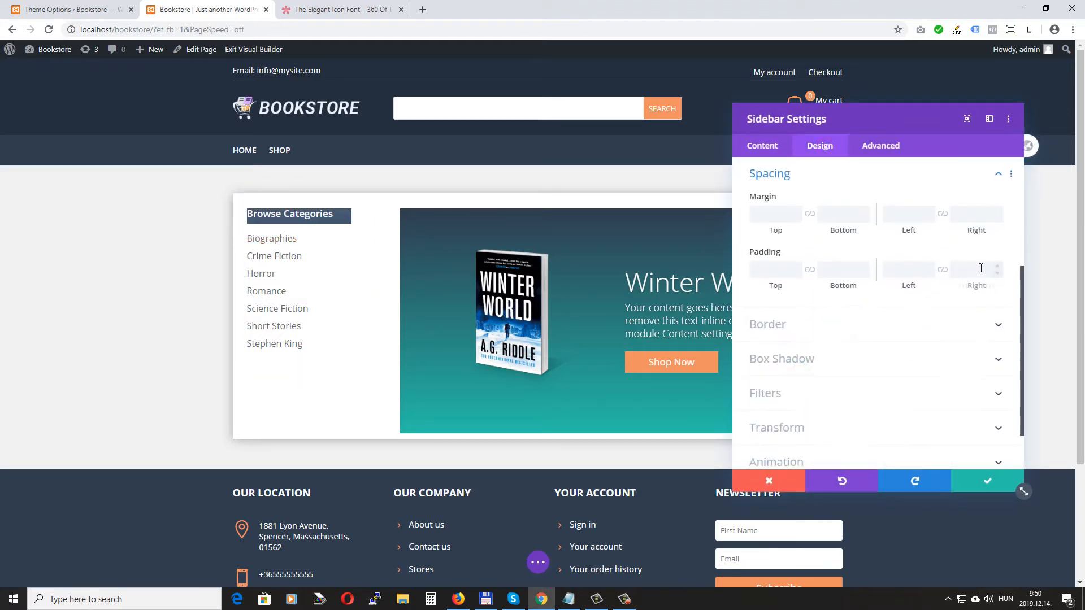
{"action": "left_click", "coordinate": [981, 270]}
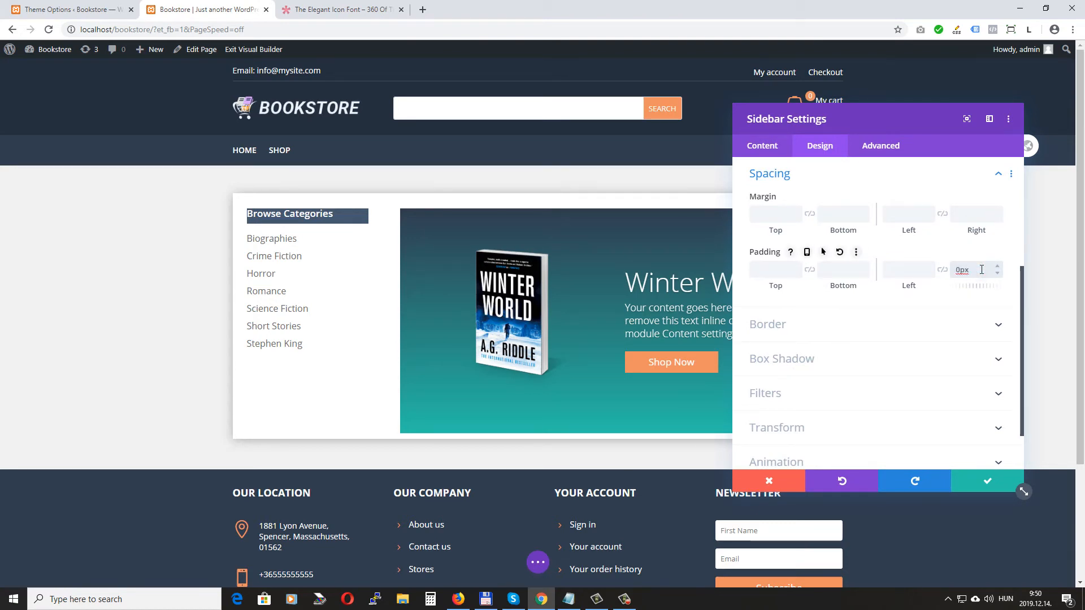
{"action": "left_click", "coordinate": [986, 485]}
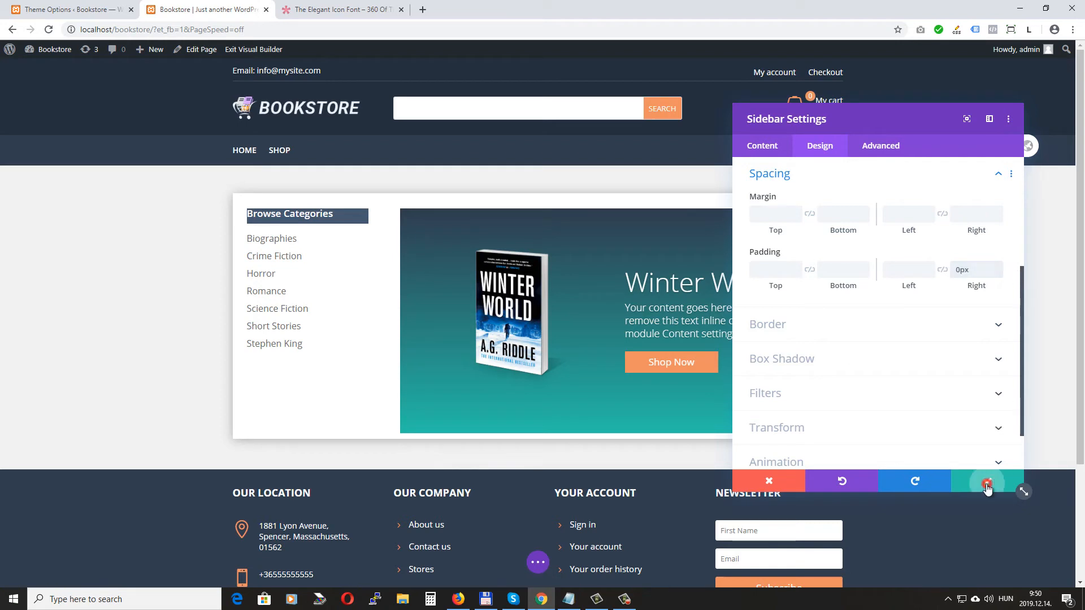
Save the page with the widened sidebar and leave the Visual Builder
{"action": "left_click", "coordinate": [538, 564]}
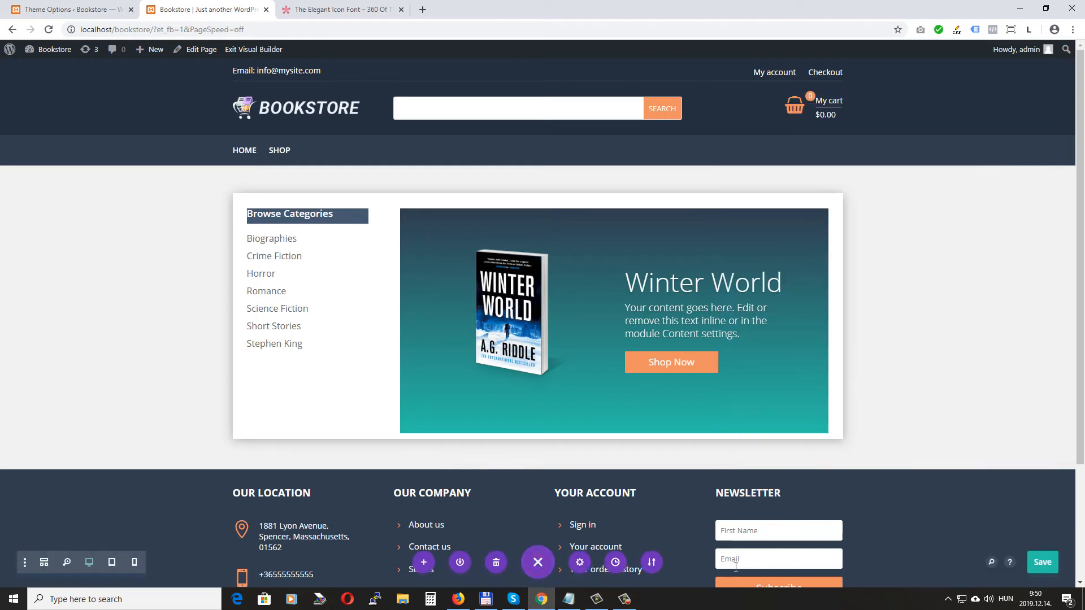
{"action": "left_click", "coordinate": [1042, 565]}
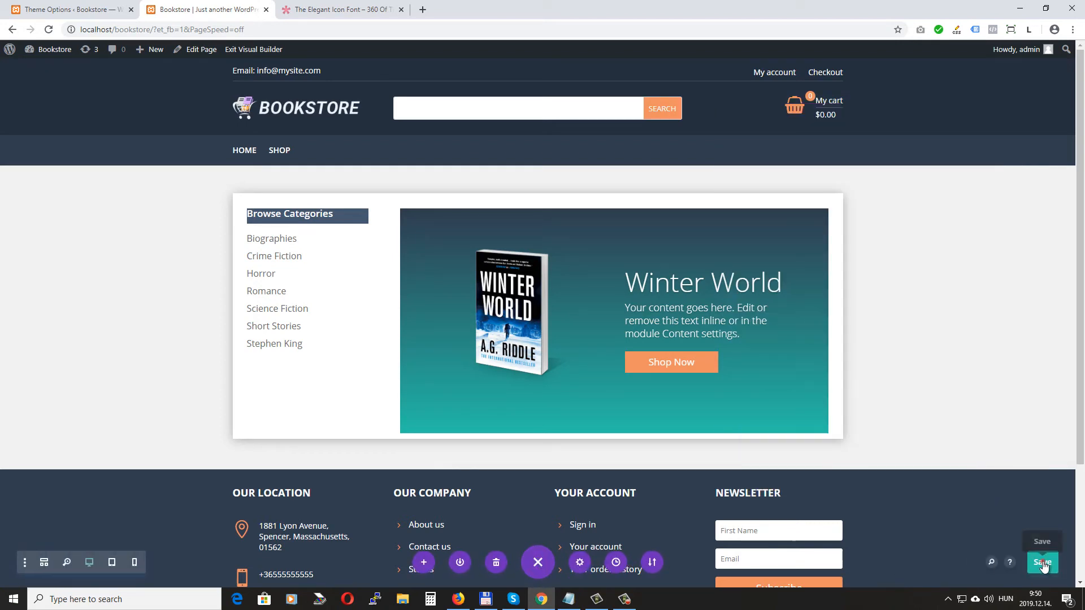
{"action": "left_click", "coordinate": [253, 49]}
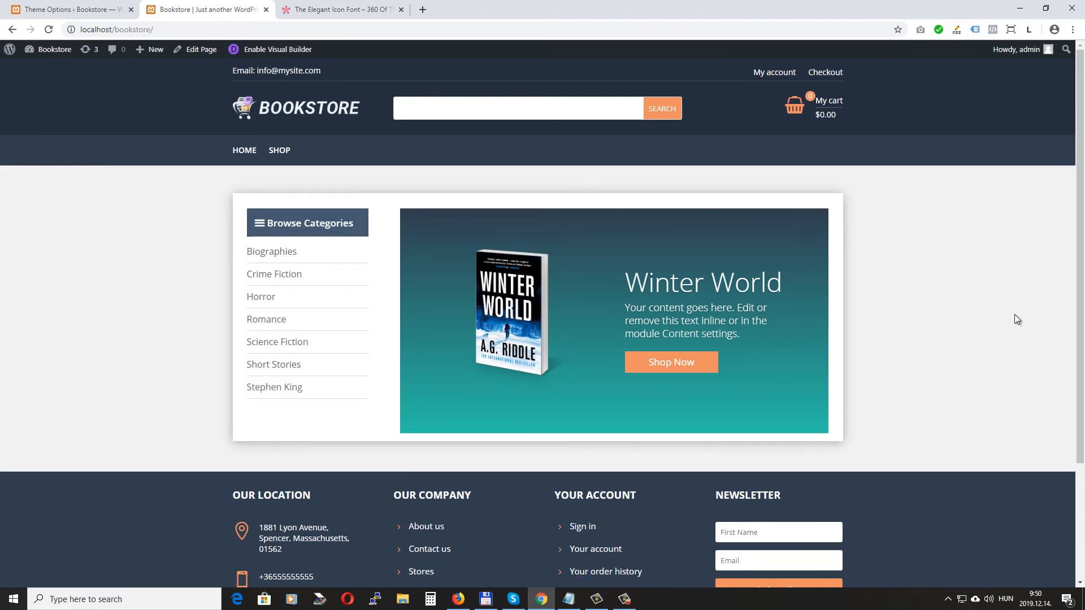